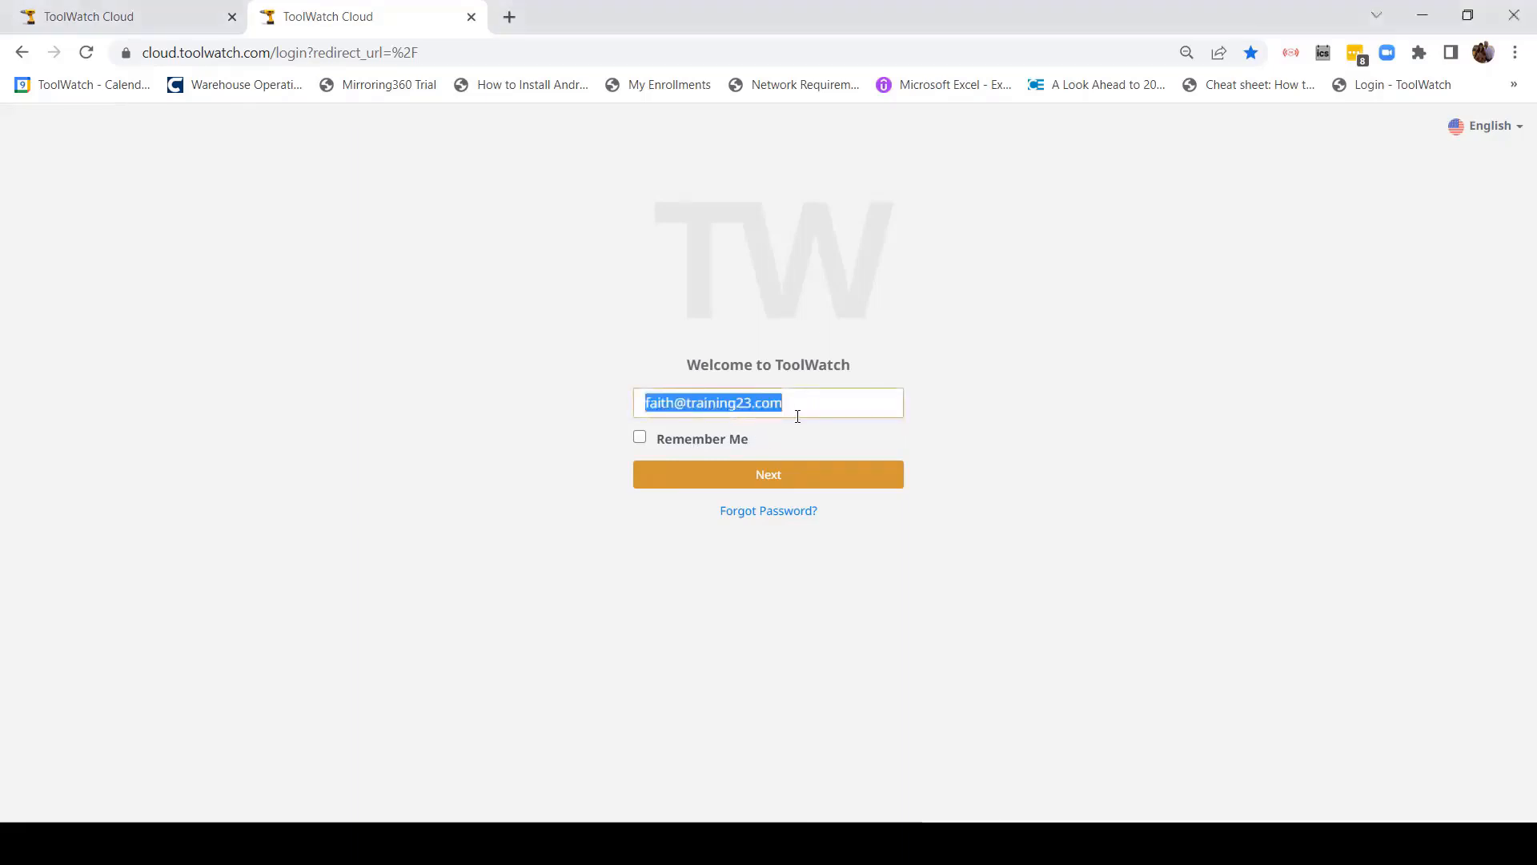
# Step: Log in with the saved user e-mail and a re-entered account password, dismissing Chrome's password warning
pyautogui.click(817, 406)
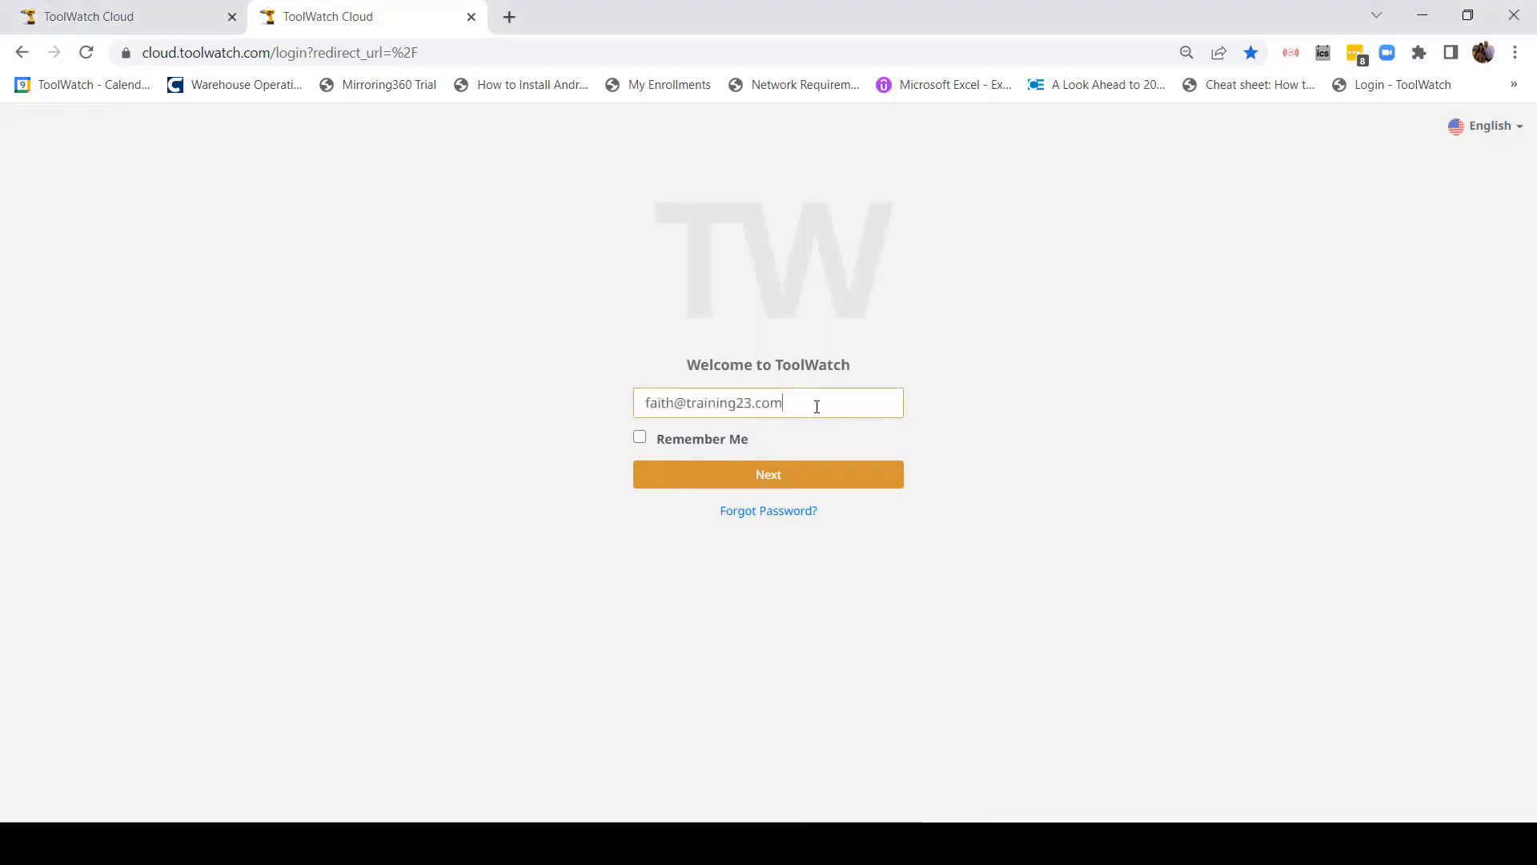
pyautogui.click(773, 483)
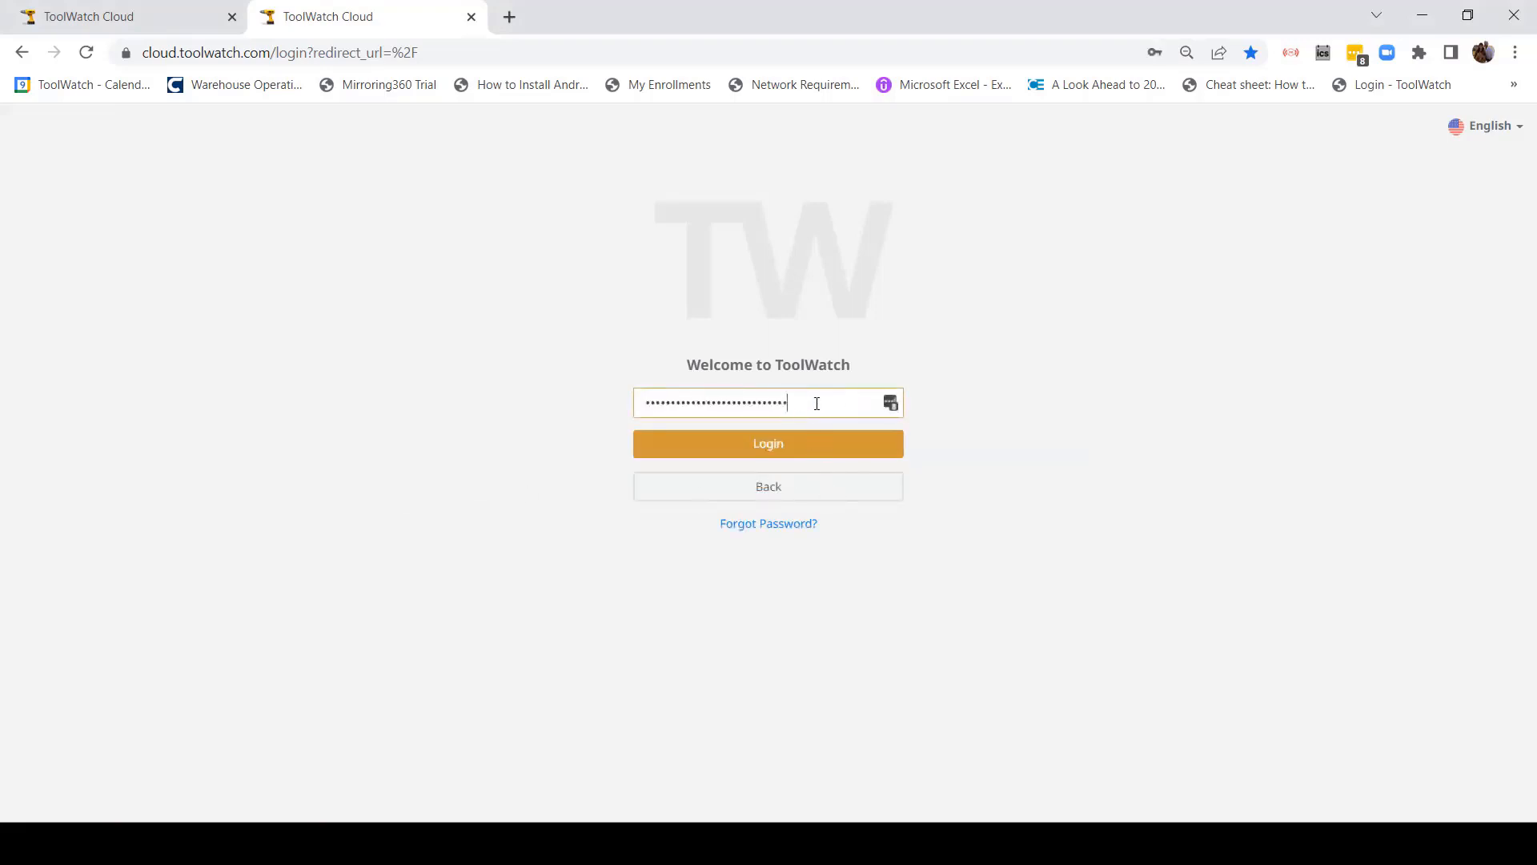
pyautogui.moveTo(816, 403); pyautogui.dragTo(557, 414)
pyautogui.press('BackSpace')
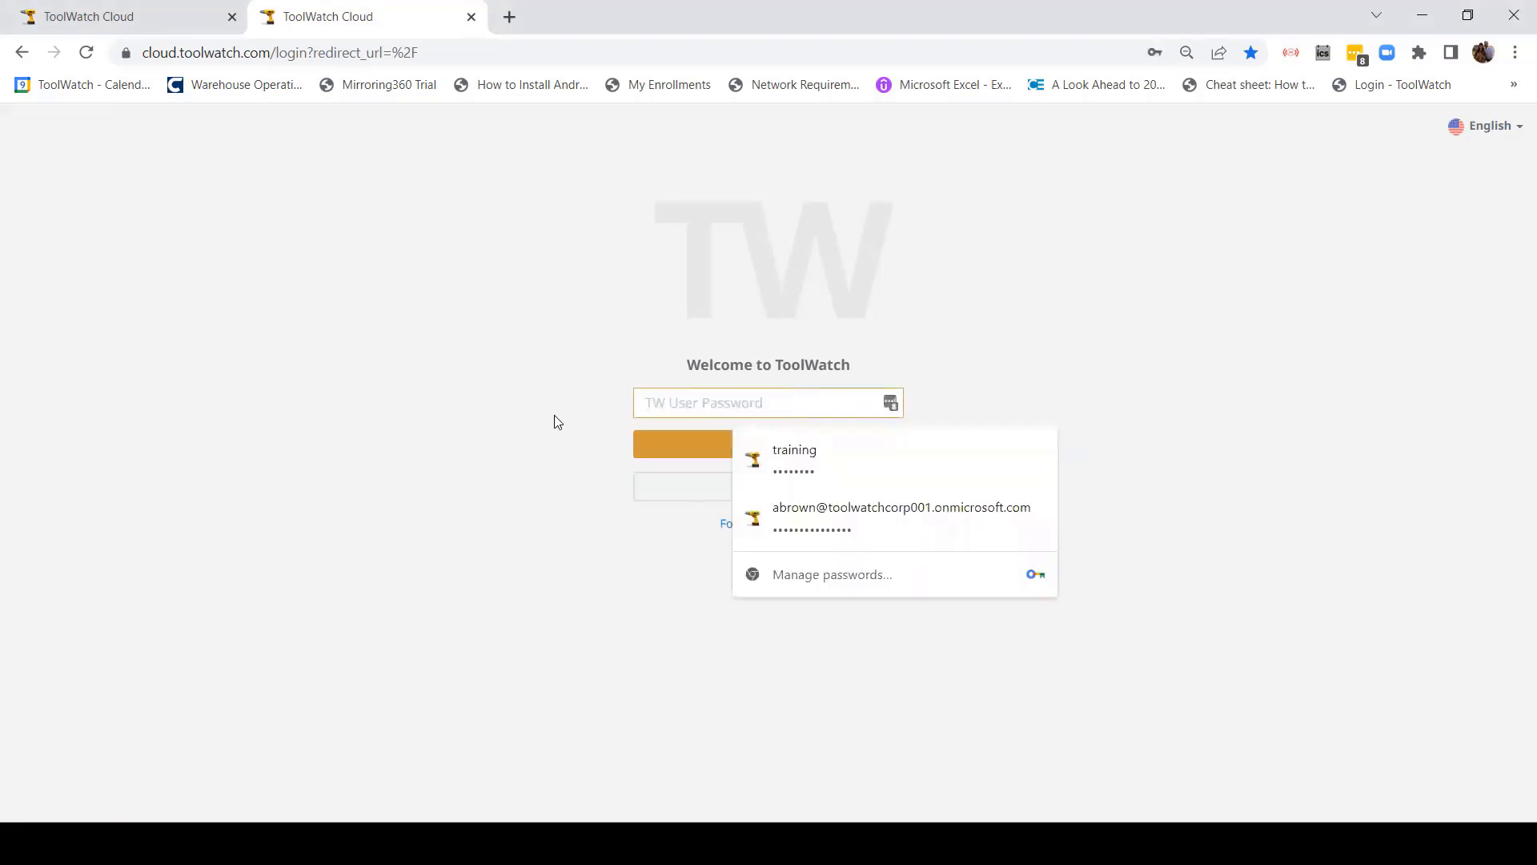
pyautogui.write('•••')
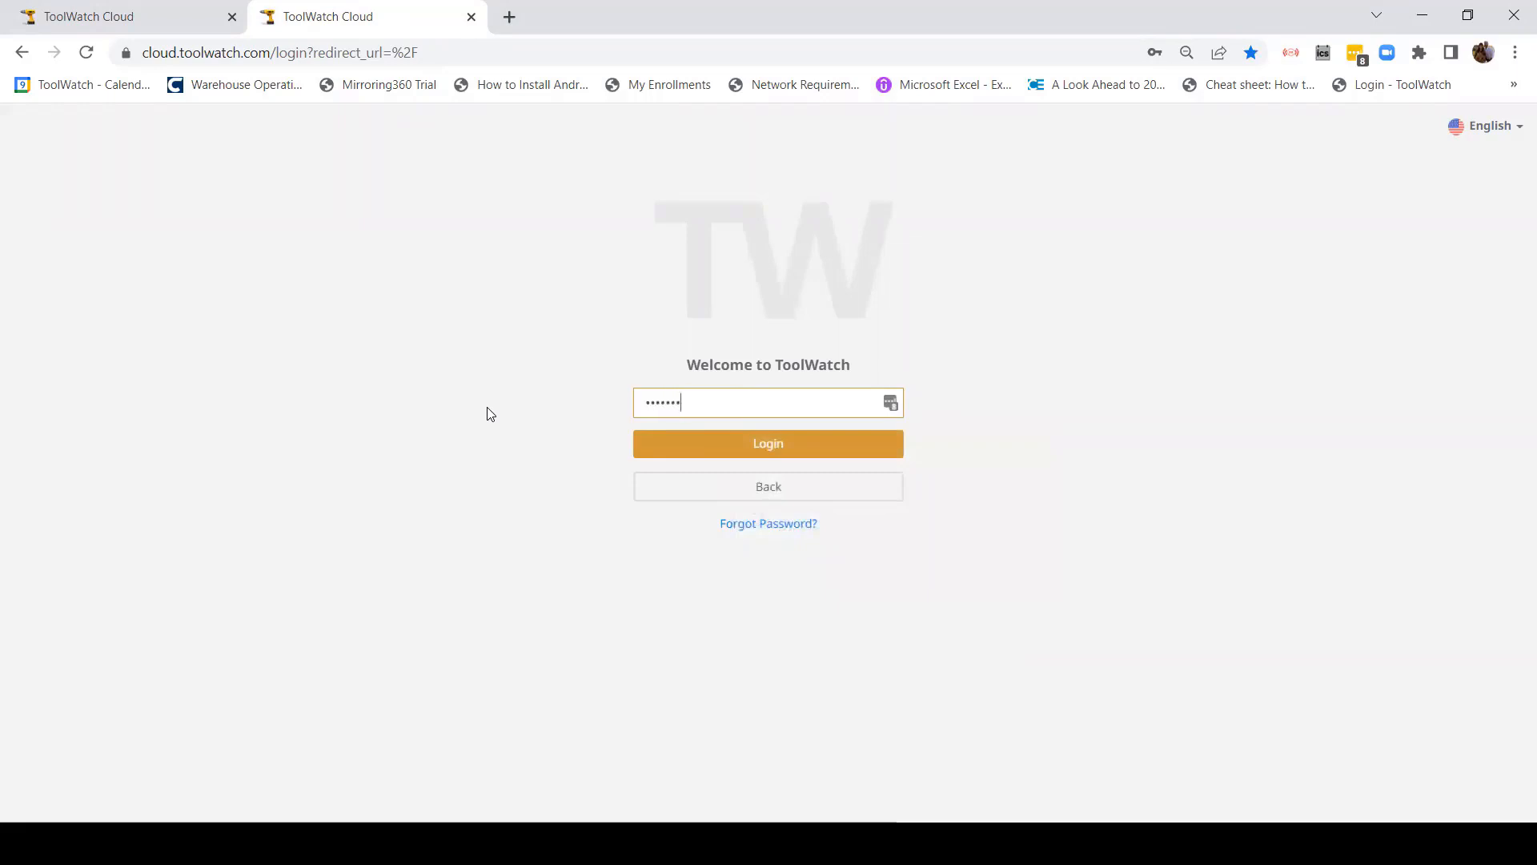
pyautogui.click(765, 445)
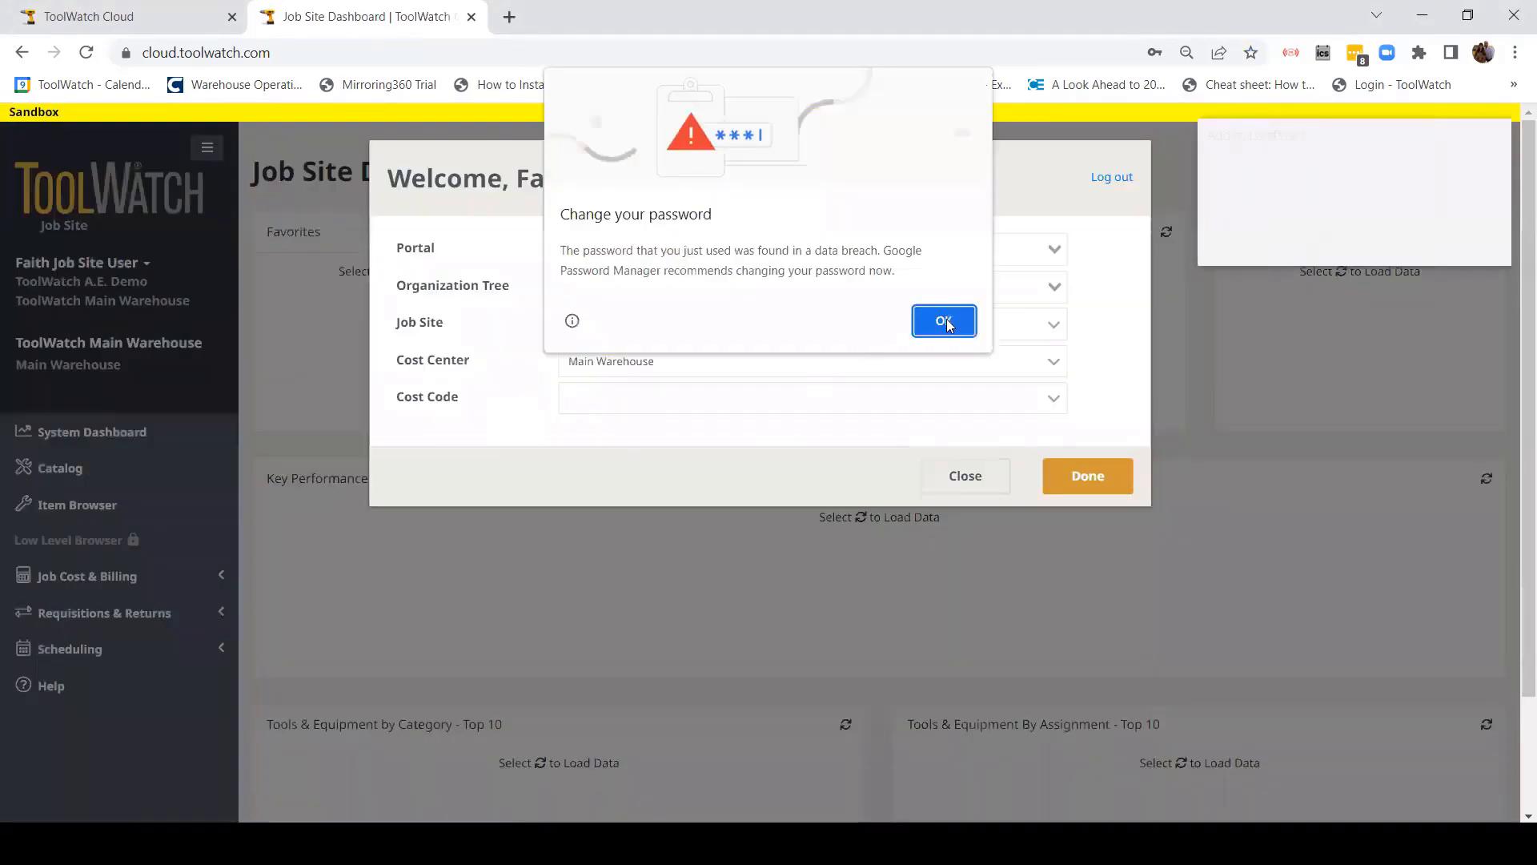
pyautogui.click(944, 320)
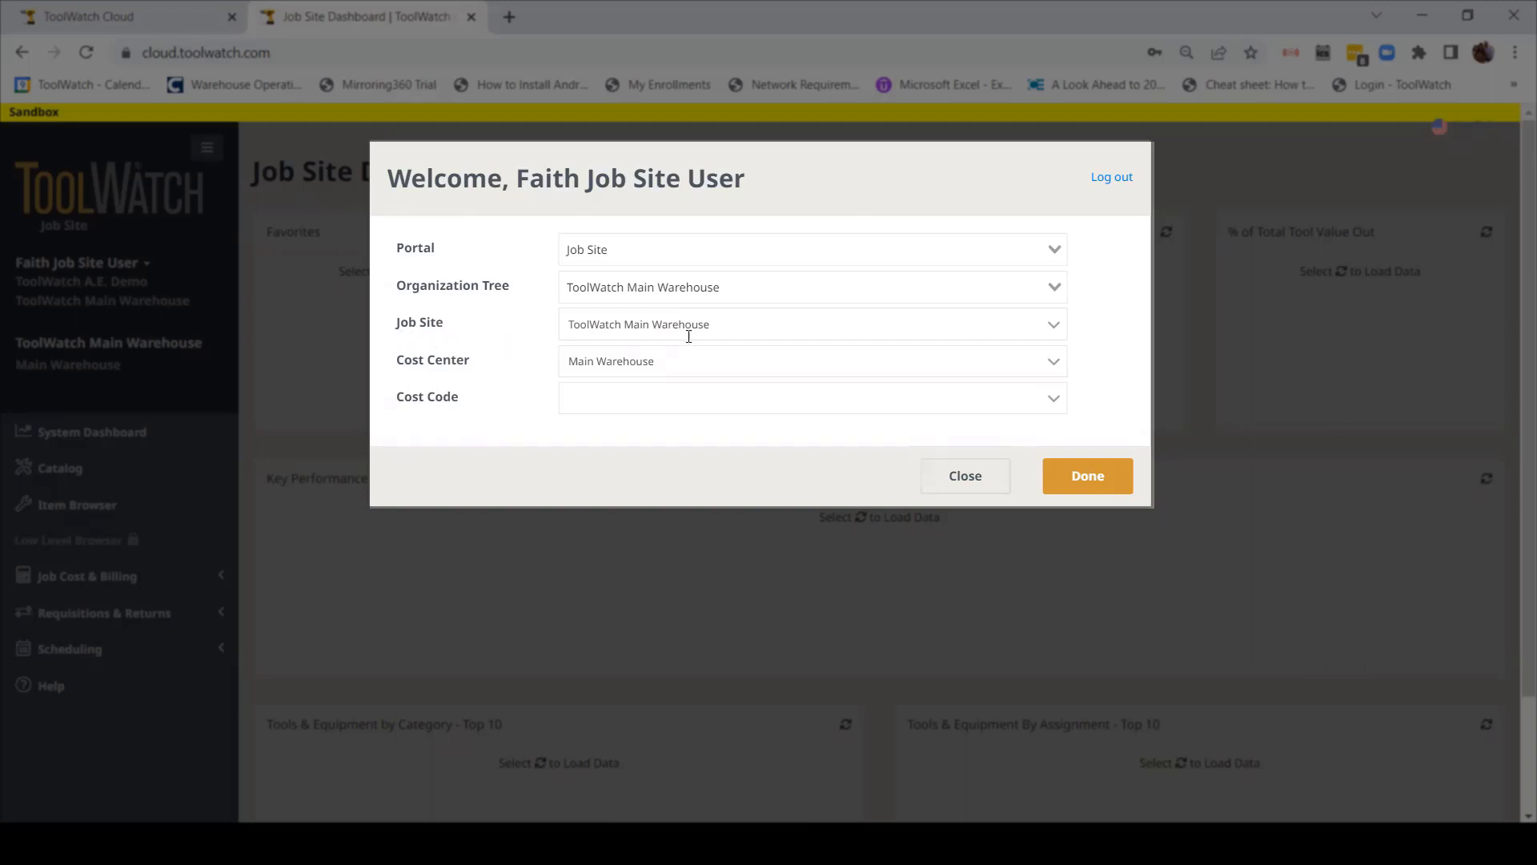
# Step: Search the Jobs list for '1-1' and choose 1-17-23 Faith Job as the job site
pyautogui.click(1060, 329)
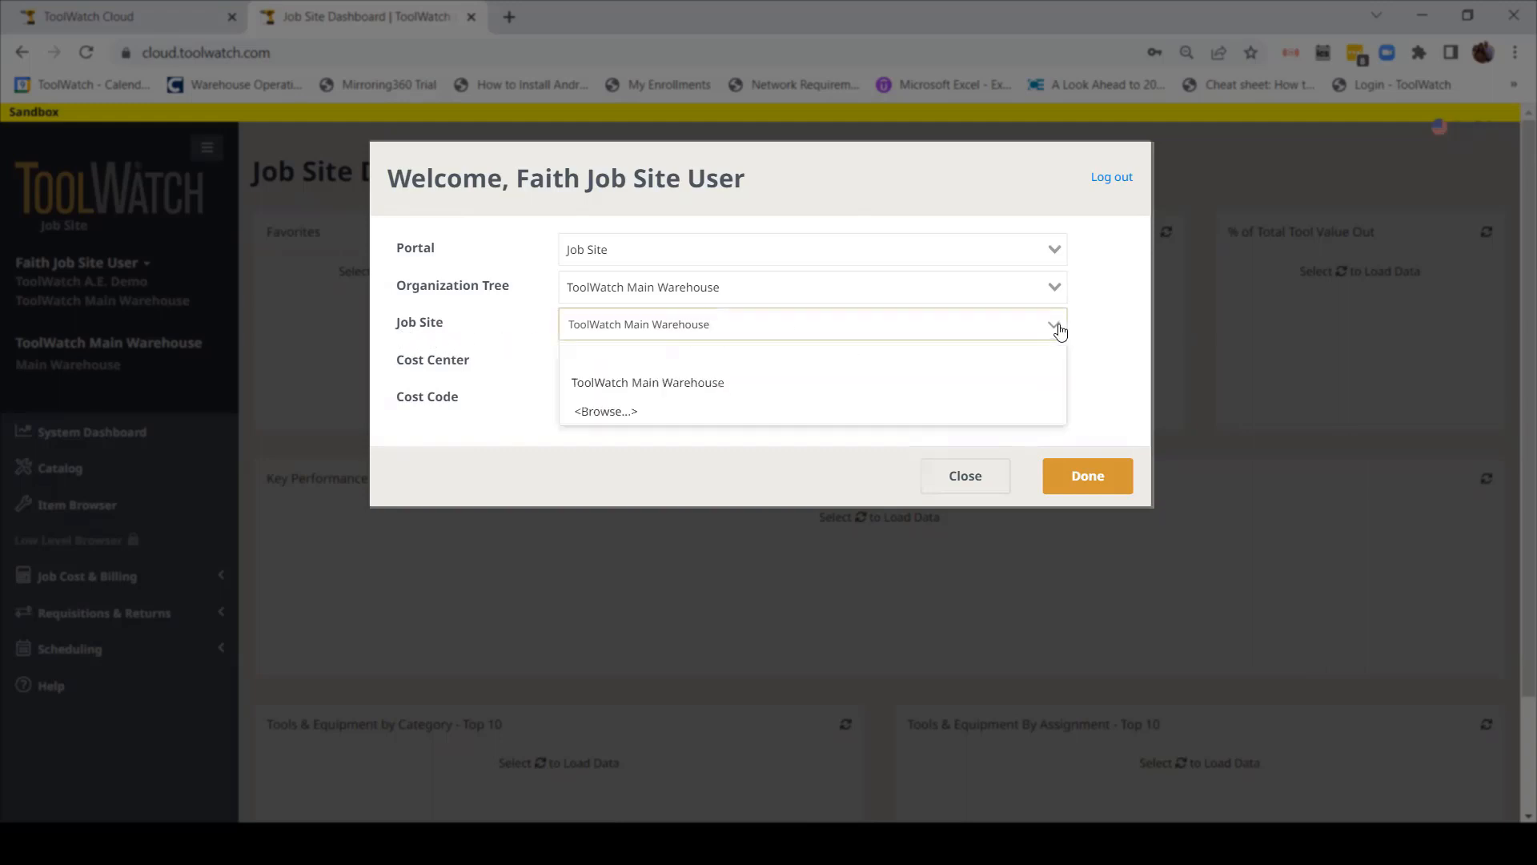
pyautogui.click(624, 413)
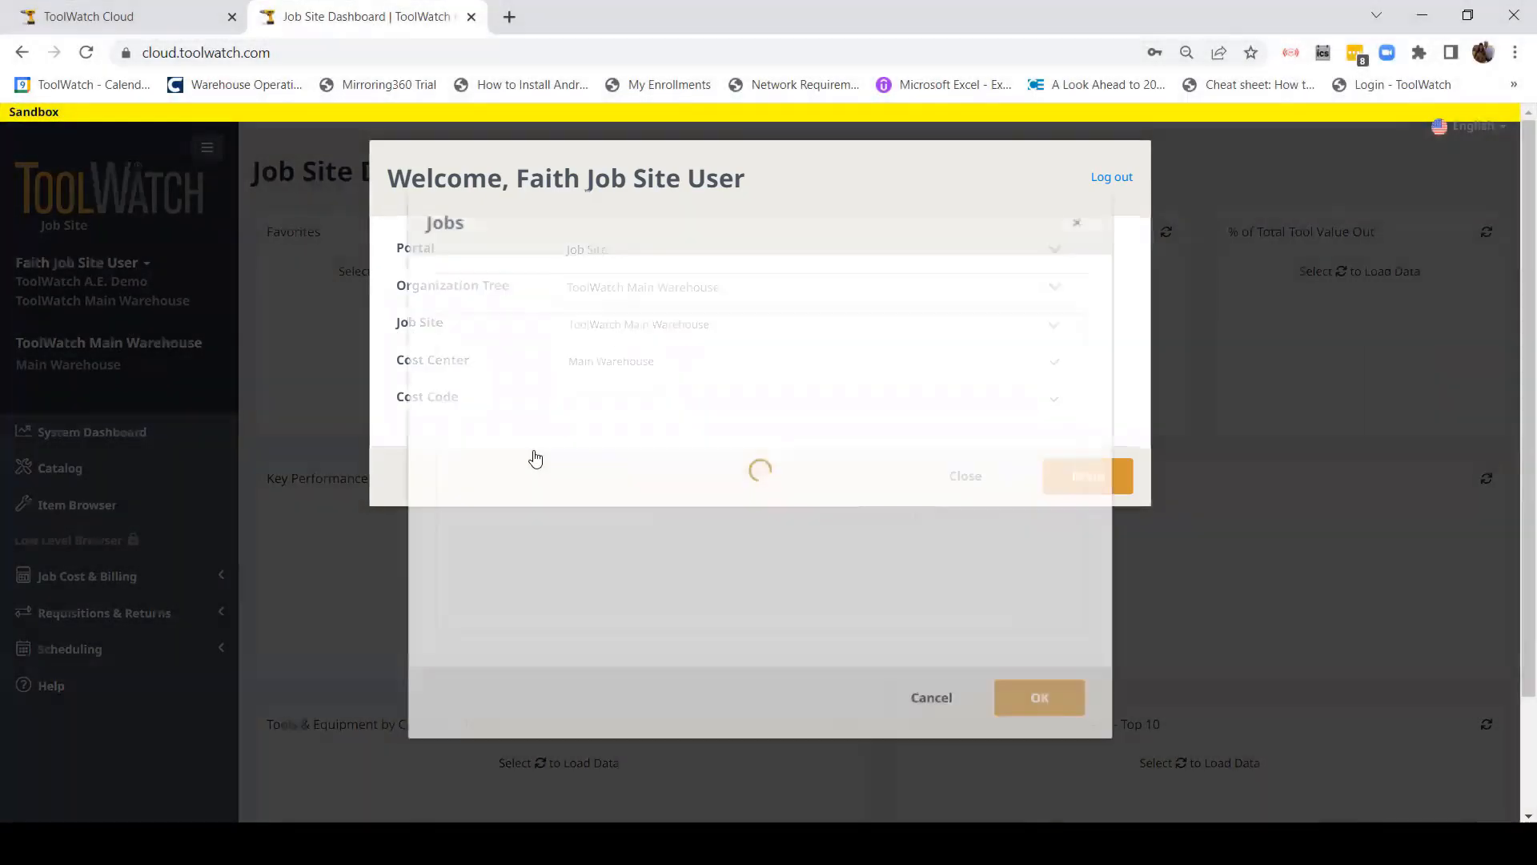
pyautogui.moveTo(600, 287); pyautogui.dragTo(424, 308)
pyautogui.press('BackSpace')
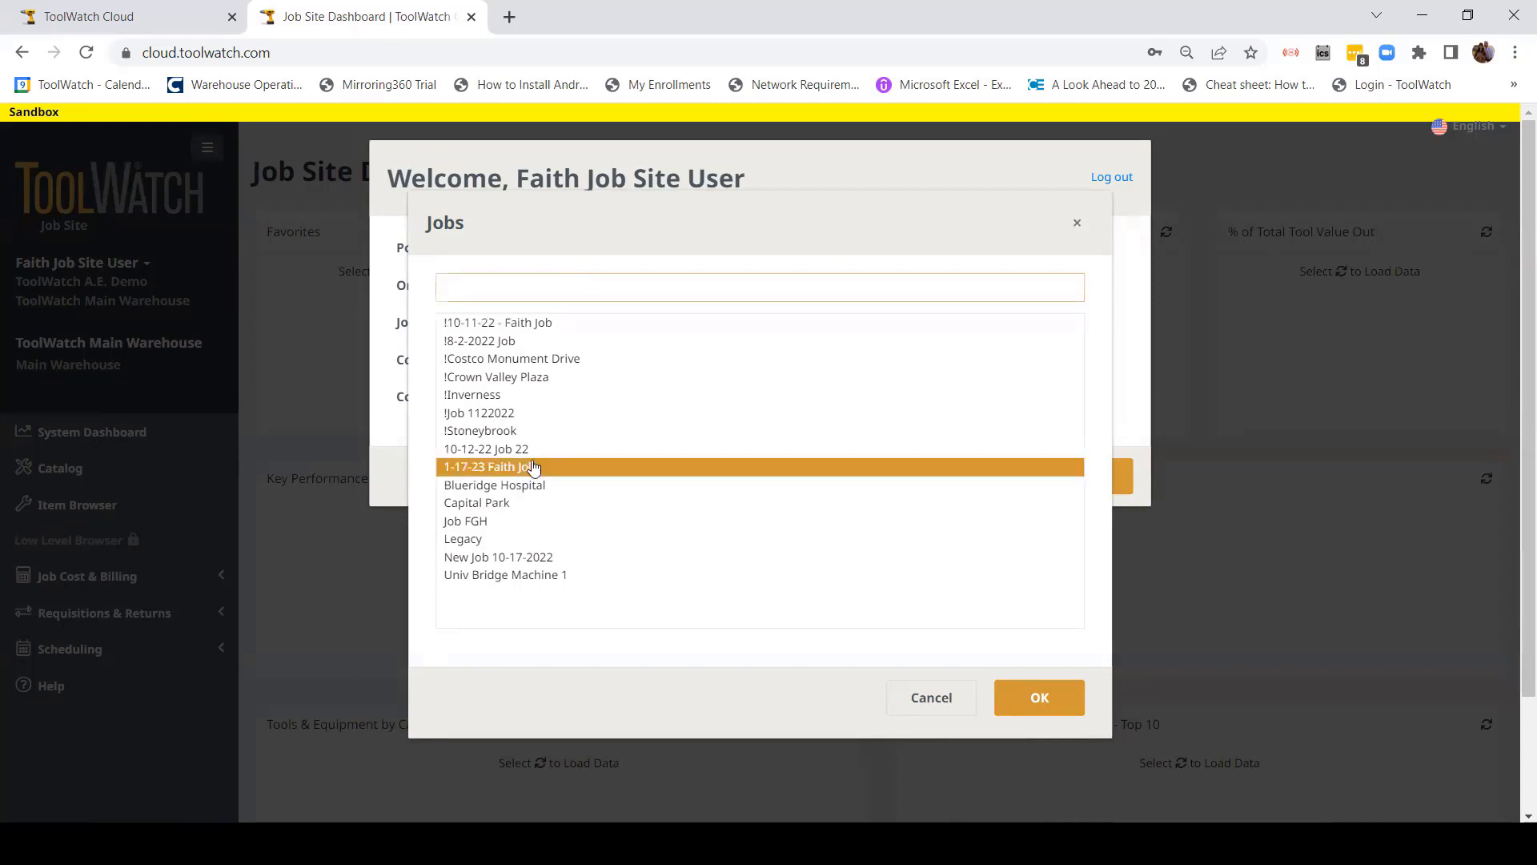
pyautogui.click(521, 466)
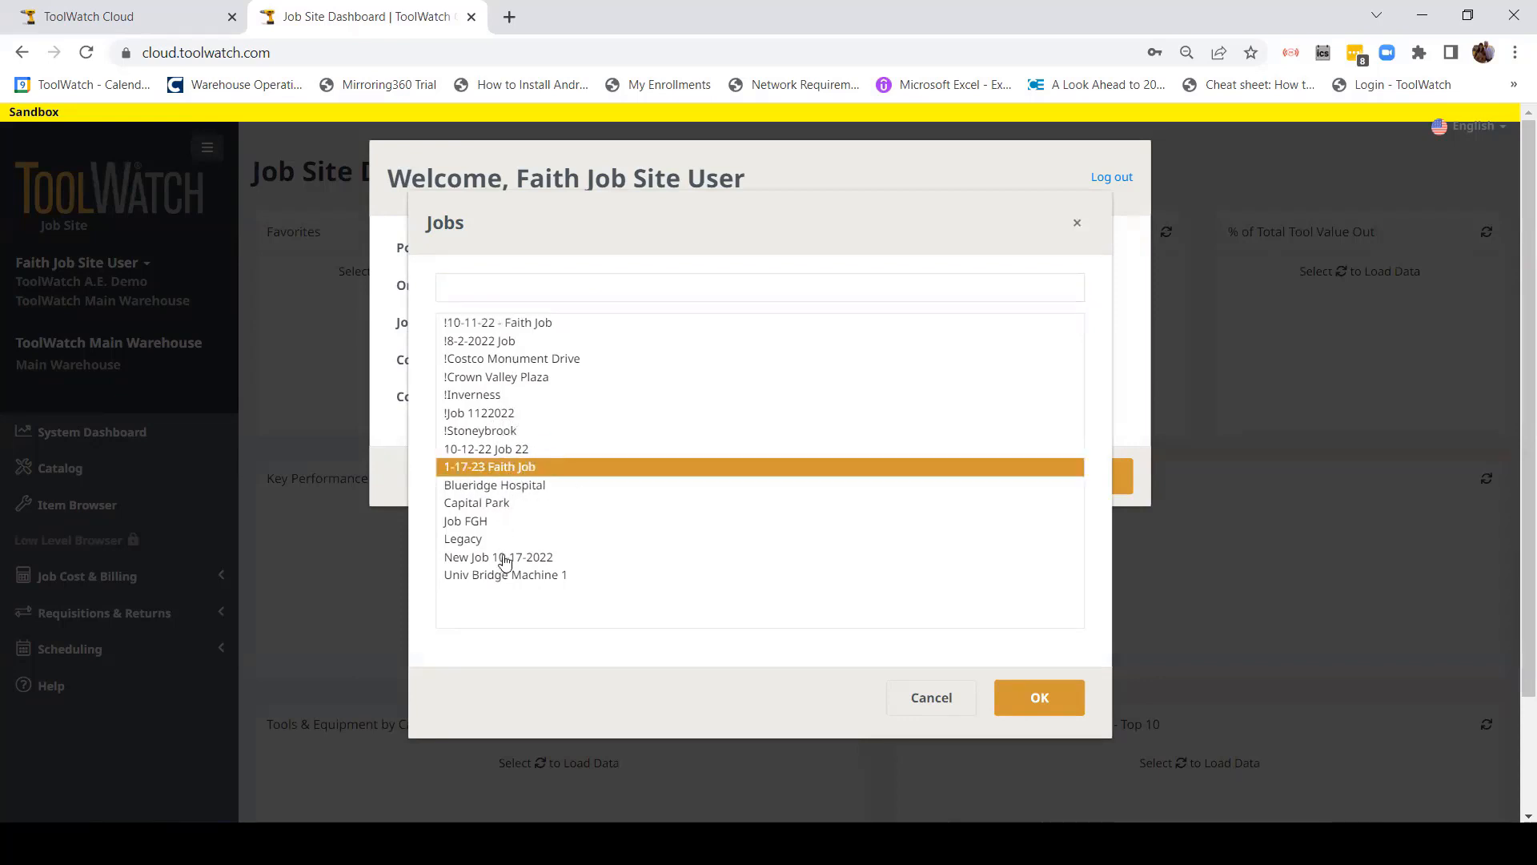
pyautogui.click(494, 289)
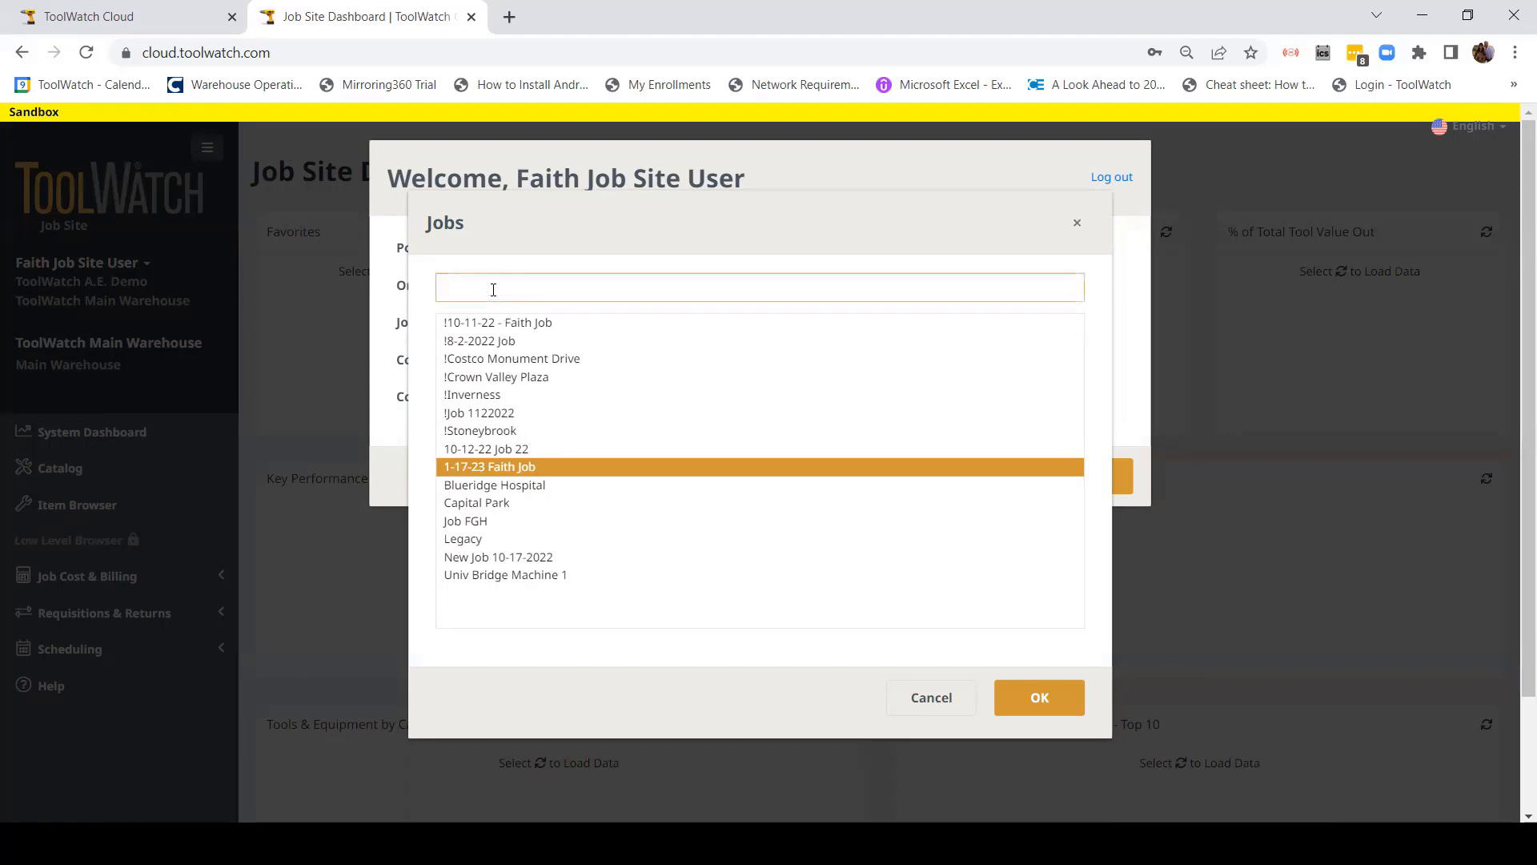
pyautogui.write('1-17')
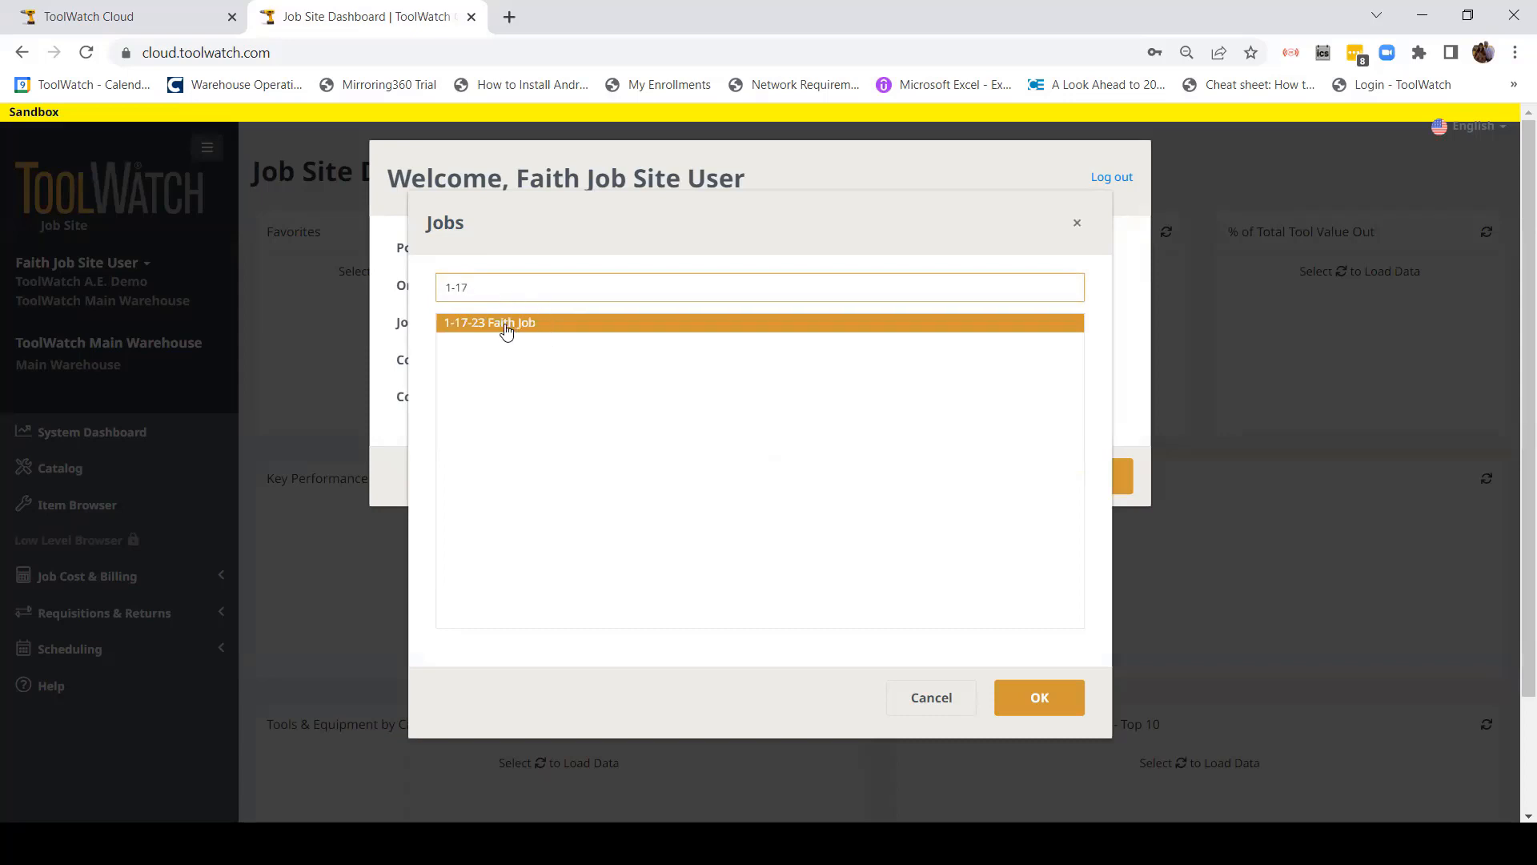
pyautogui.doubleClick(506, 324)
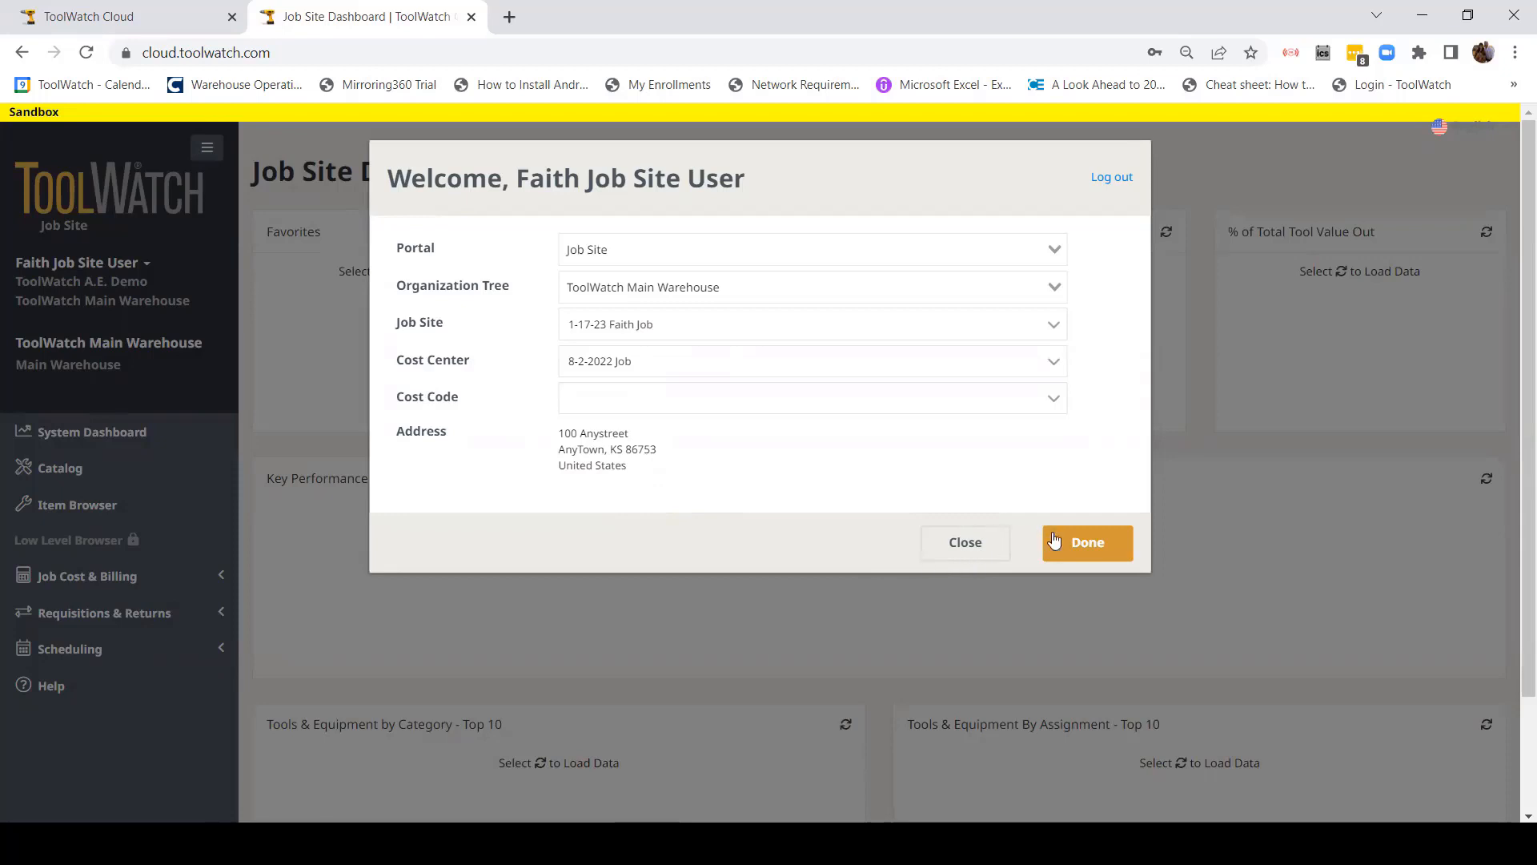
# Step: Confirm the job site selection with Done and zoom the dashboard out one step
pyautogui.click(1108, 556)
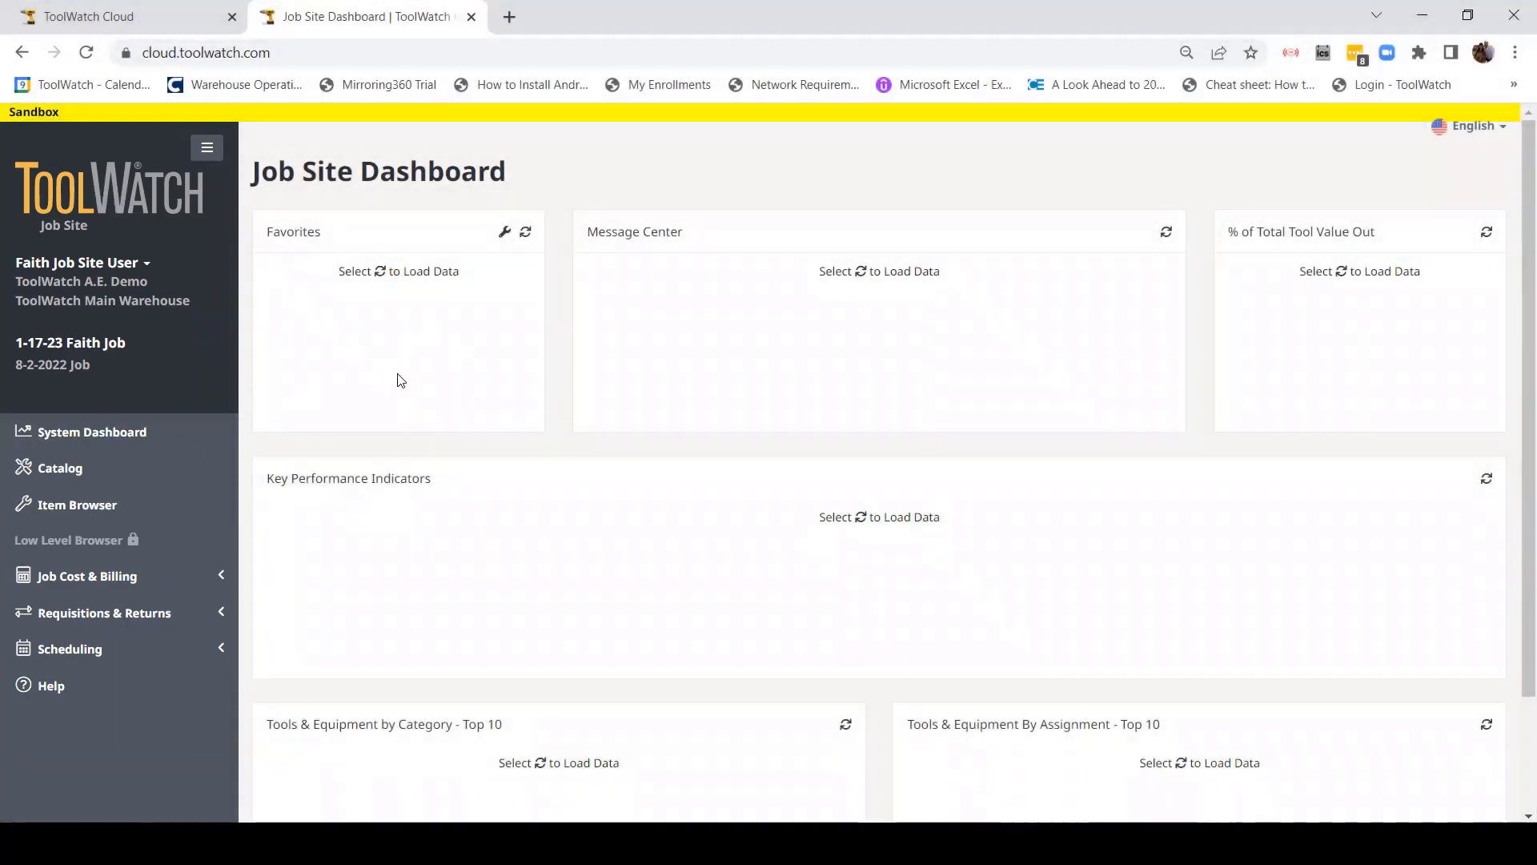
pyautogui.hotkey('ctrl', '-')
pyautogui.hotkey('ctrl', '-')
pyautogui.hotkey('ctrl', '-')
pyautogui.hotkey('ctrl', '-')
pyautogui.hotkey('ctrl', '-')
pyautogui.hotkey('ctrl', '-')
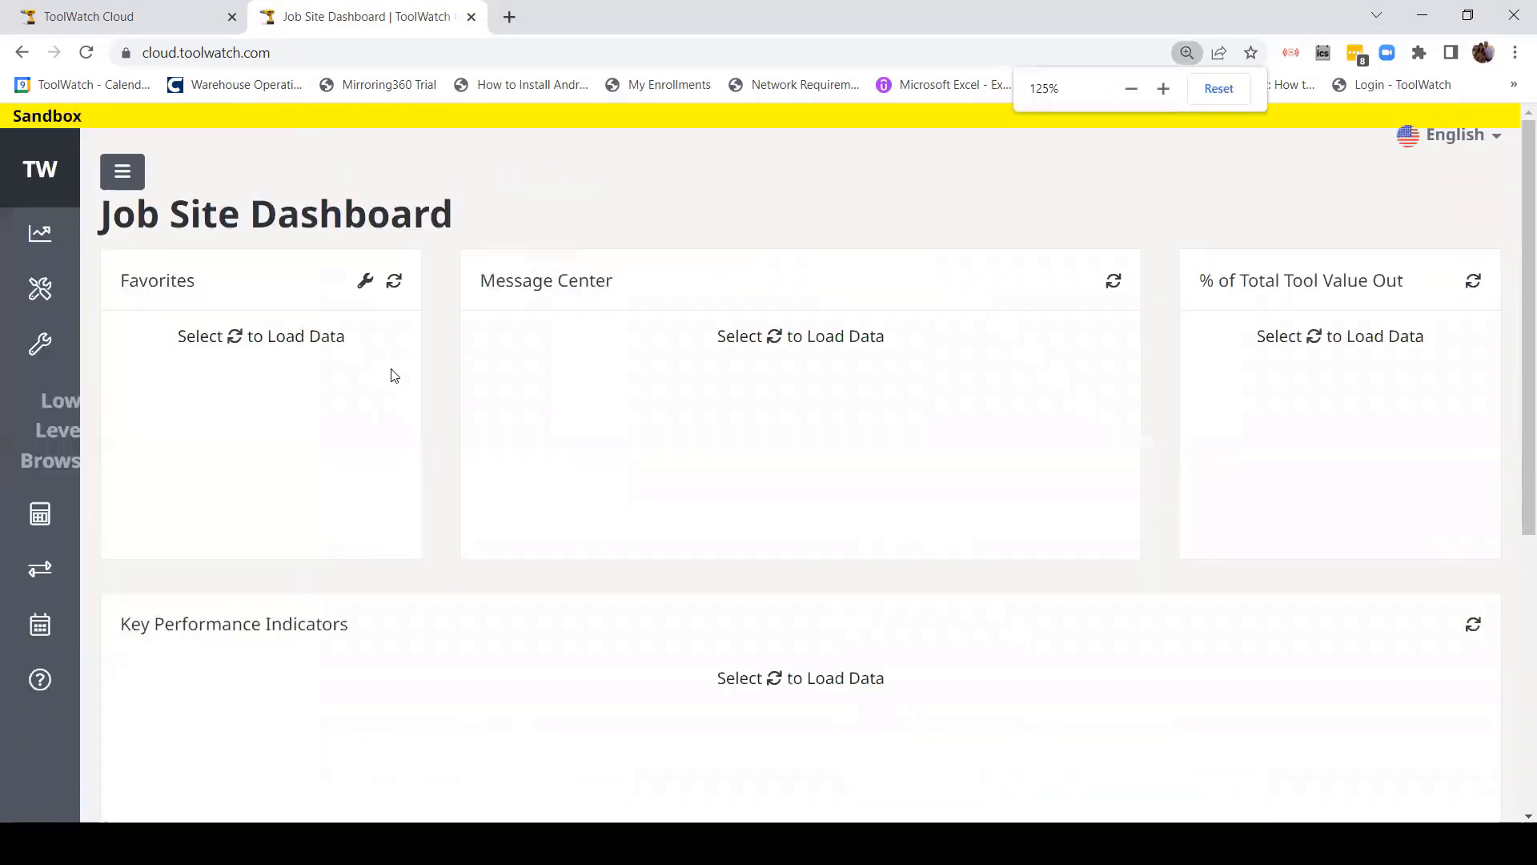
pyautogui.hotkey('ctrl', '+')
pyautogui.hotkey('ctrl', '+')
pyautogui.hotkey('ctrl', '+')
pyautogui.hotkey('ctrl', '+')
pyautogui.hotkey('ctrl', '+')
pyautogui.hotkey('ctrl', '+')
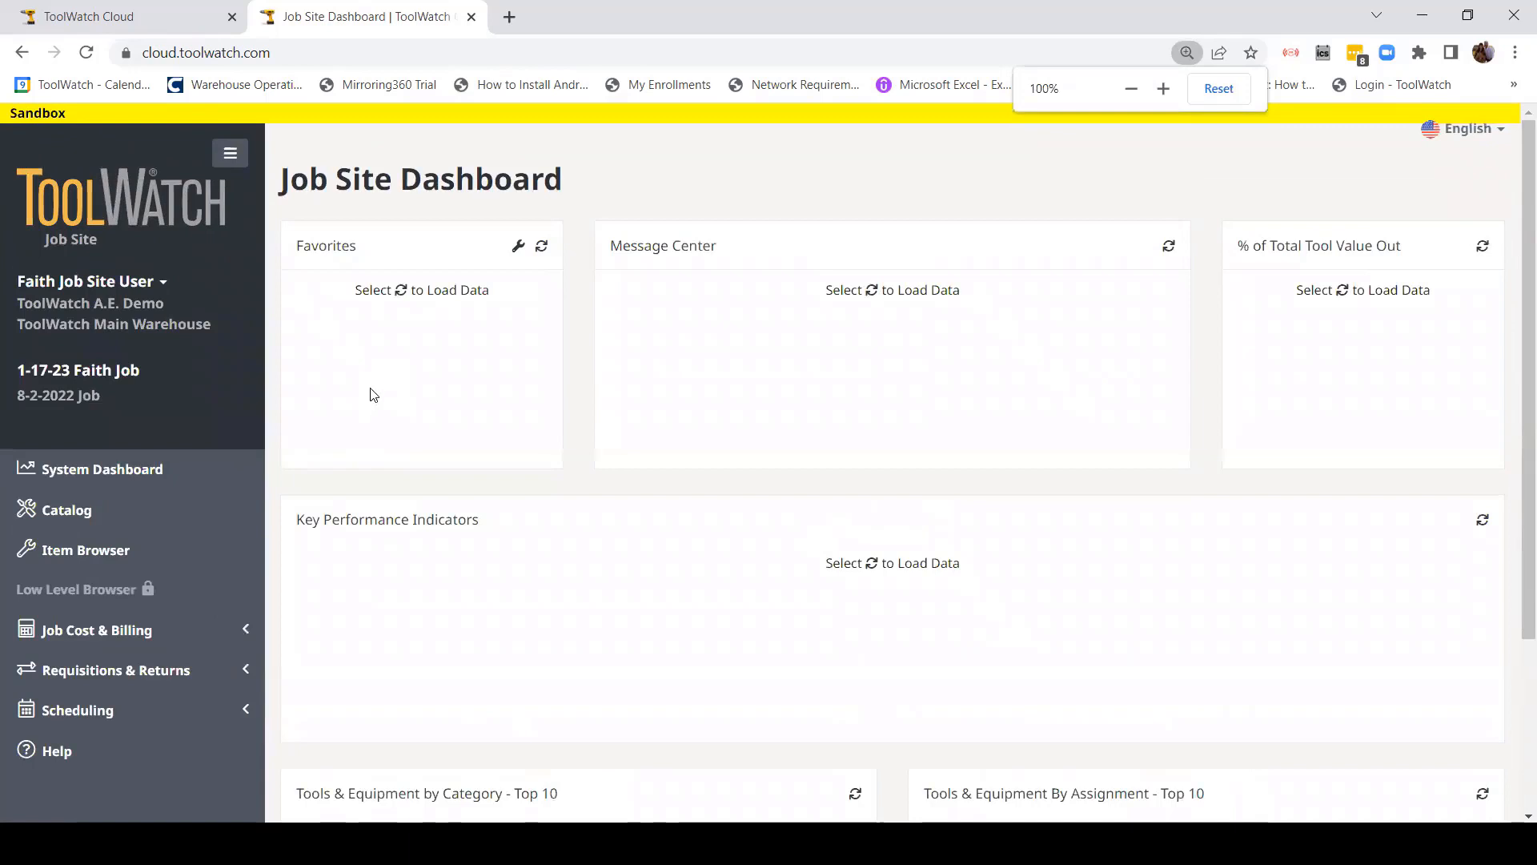
pyautogui.hotkey('ctrl', '-')
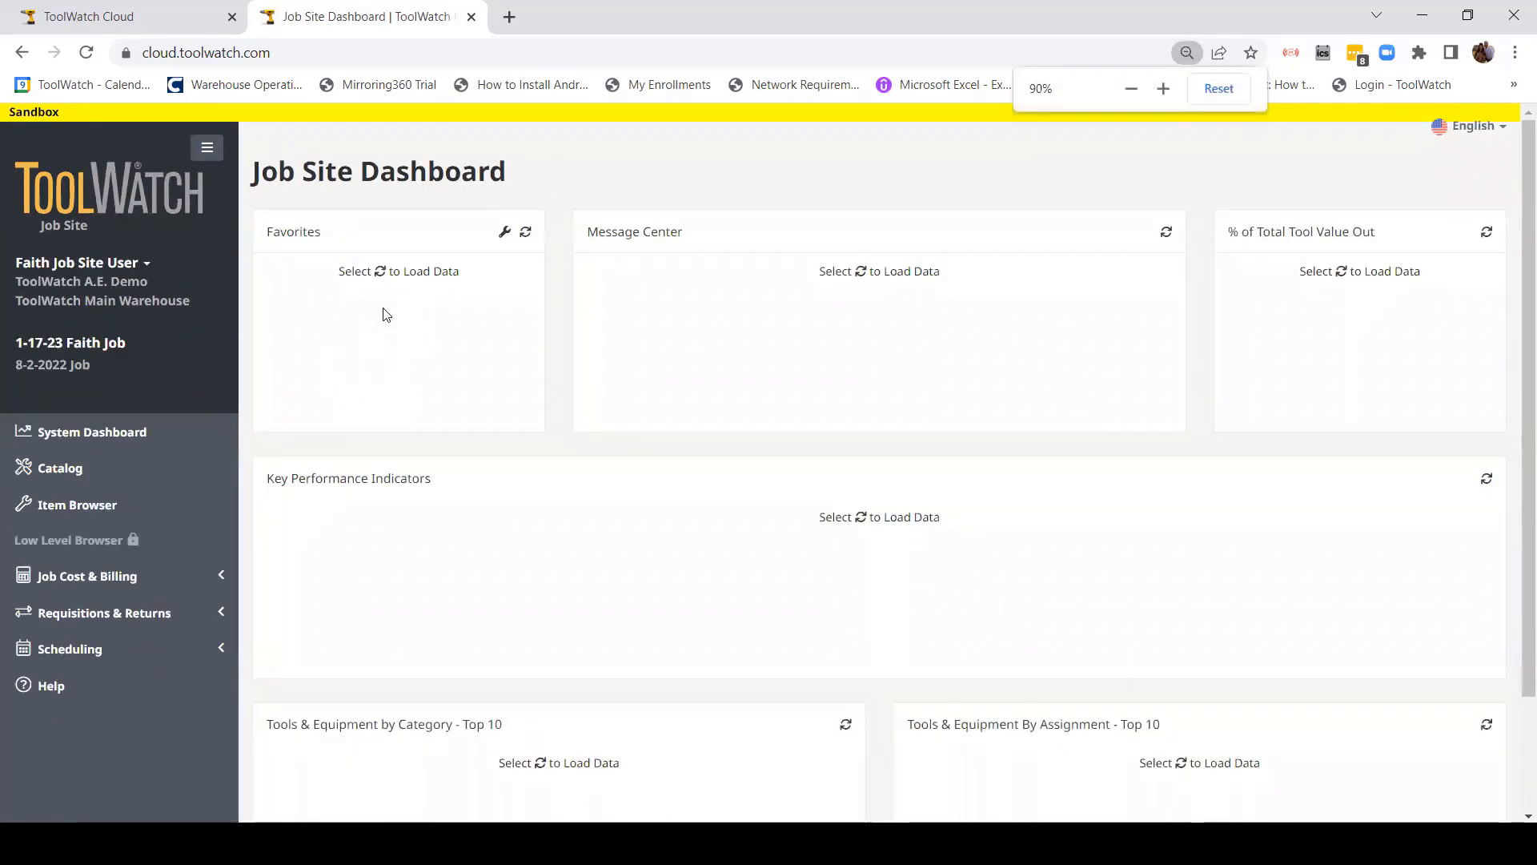
# Step: Dismiss the browser tab menu, then collapse and re-expand the navigation sidebar
pyautogui.rightClick(372, 17)
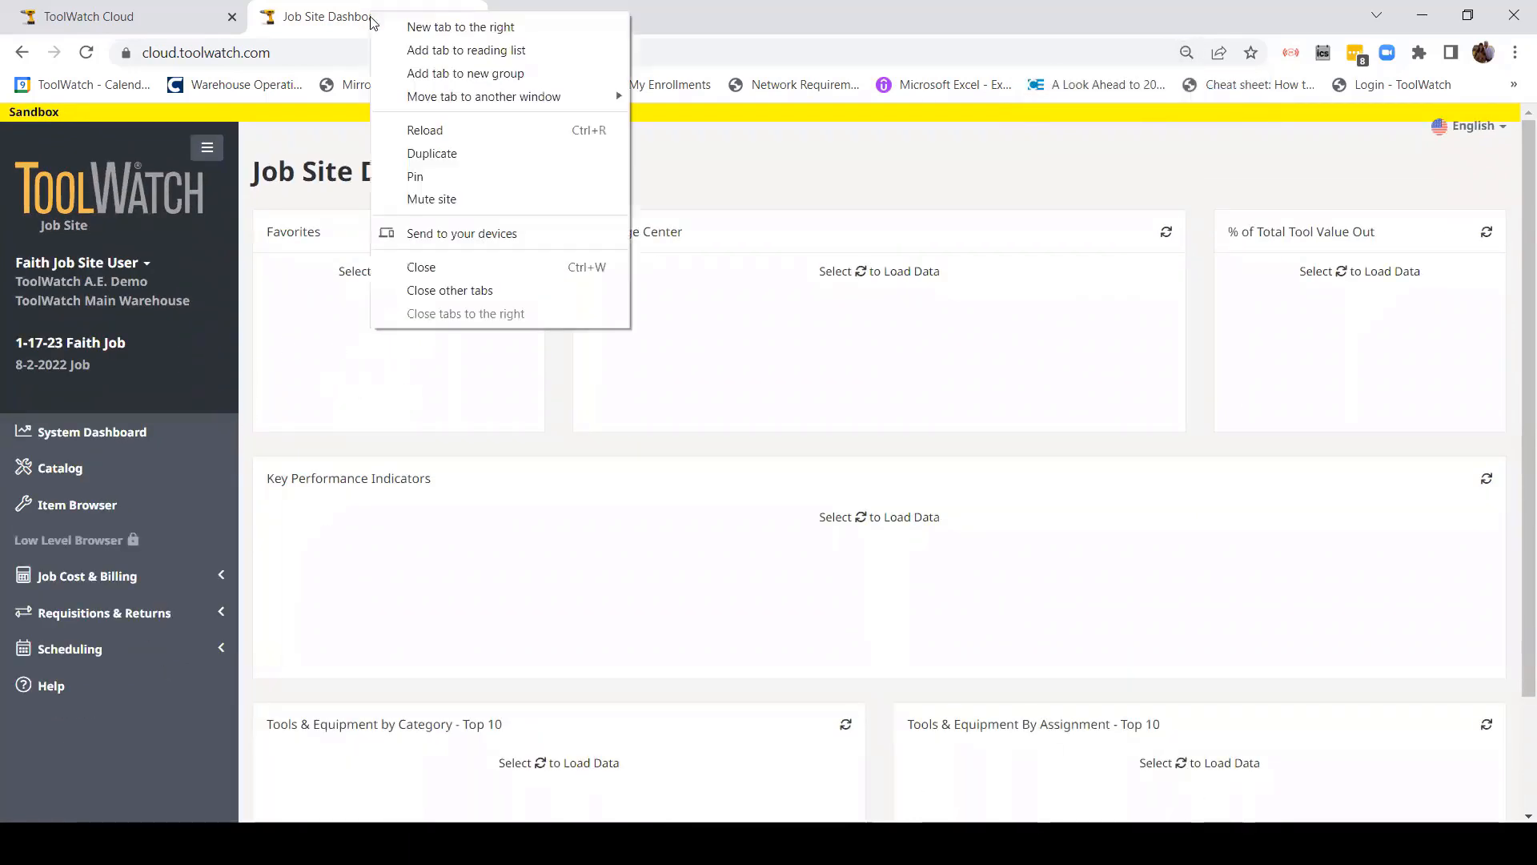
pyautogui.click(257, 286)
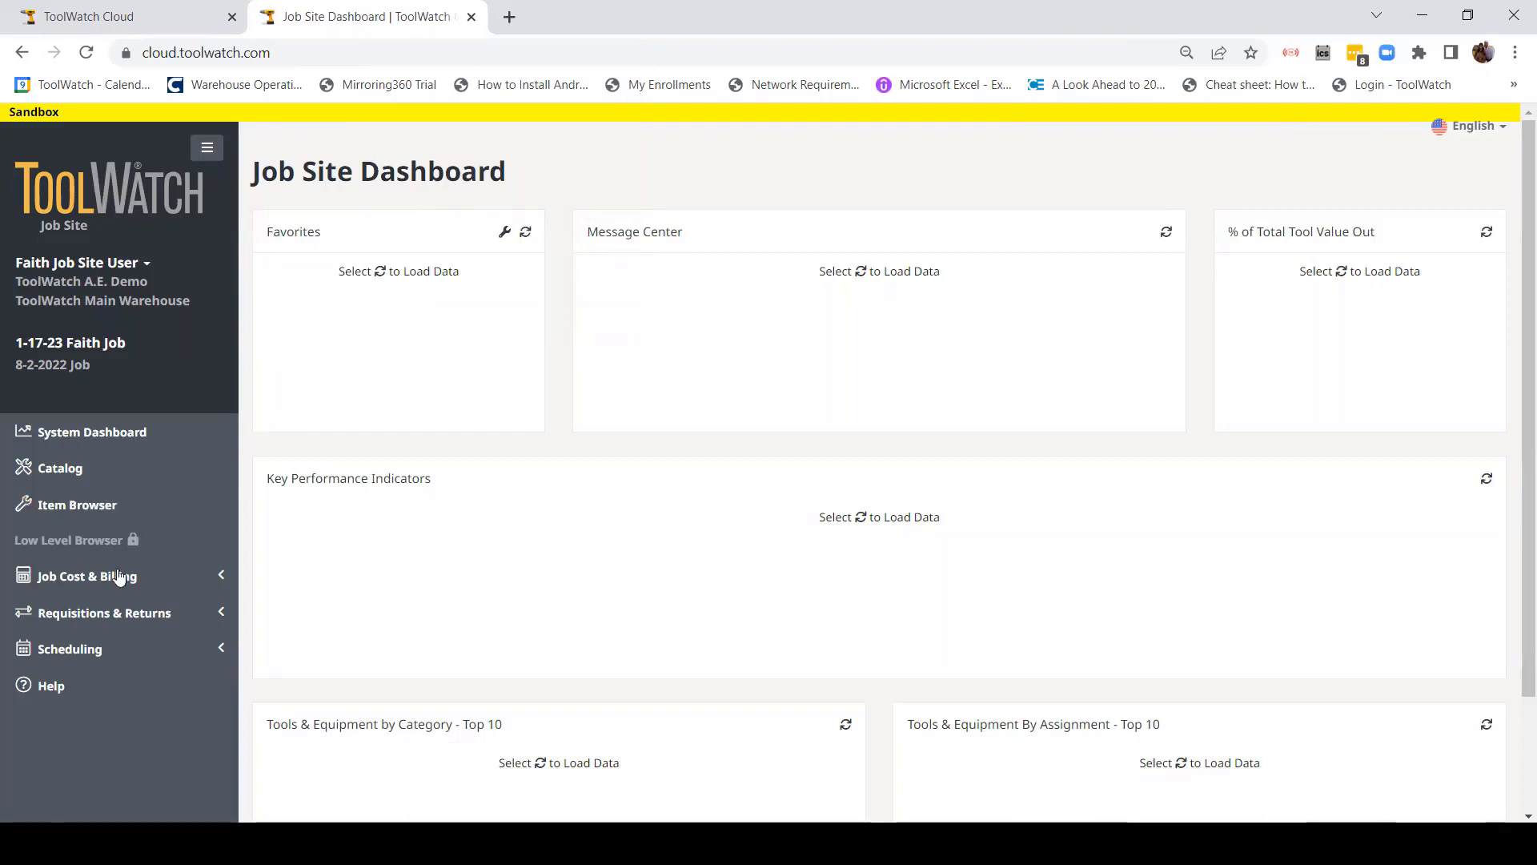
pyautogui.click(207, 150)
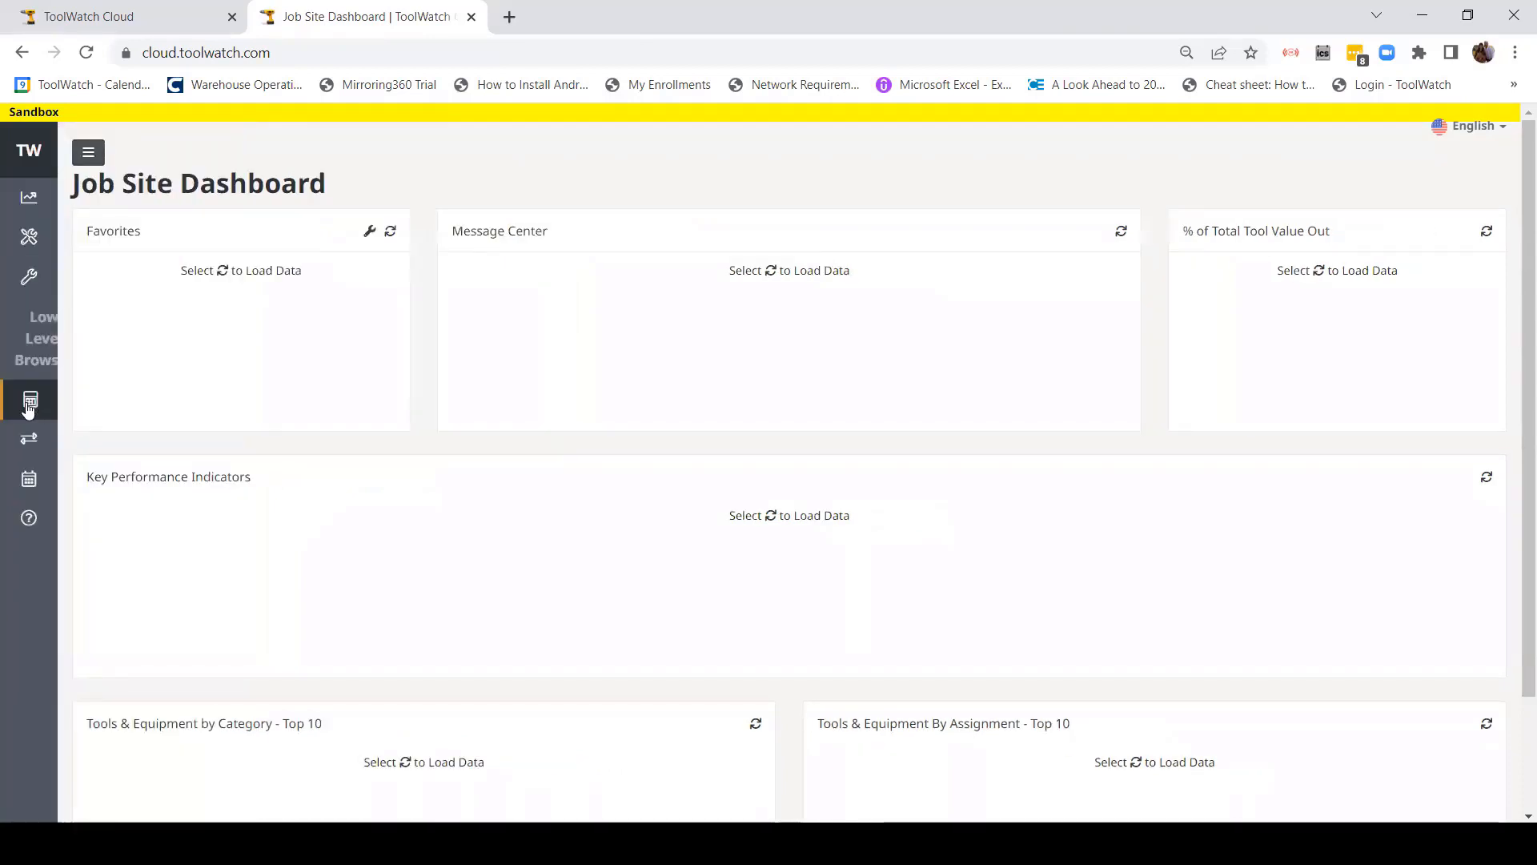
pyautogui.click(88, 152)
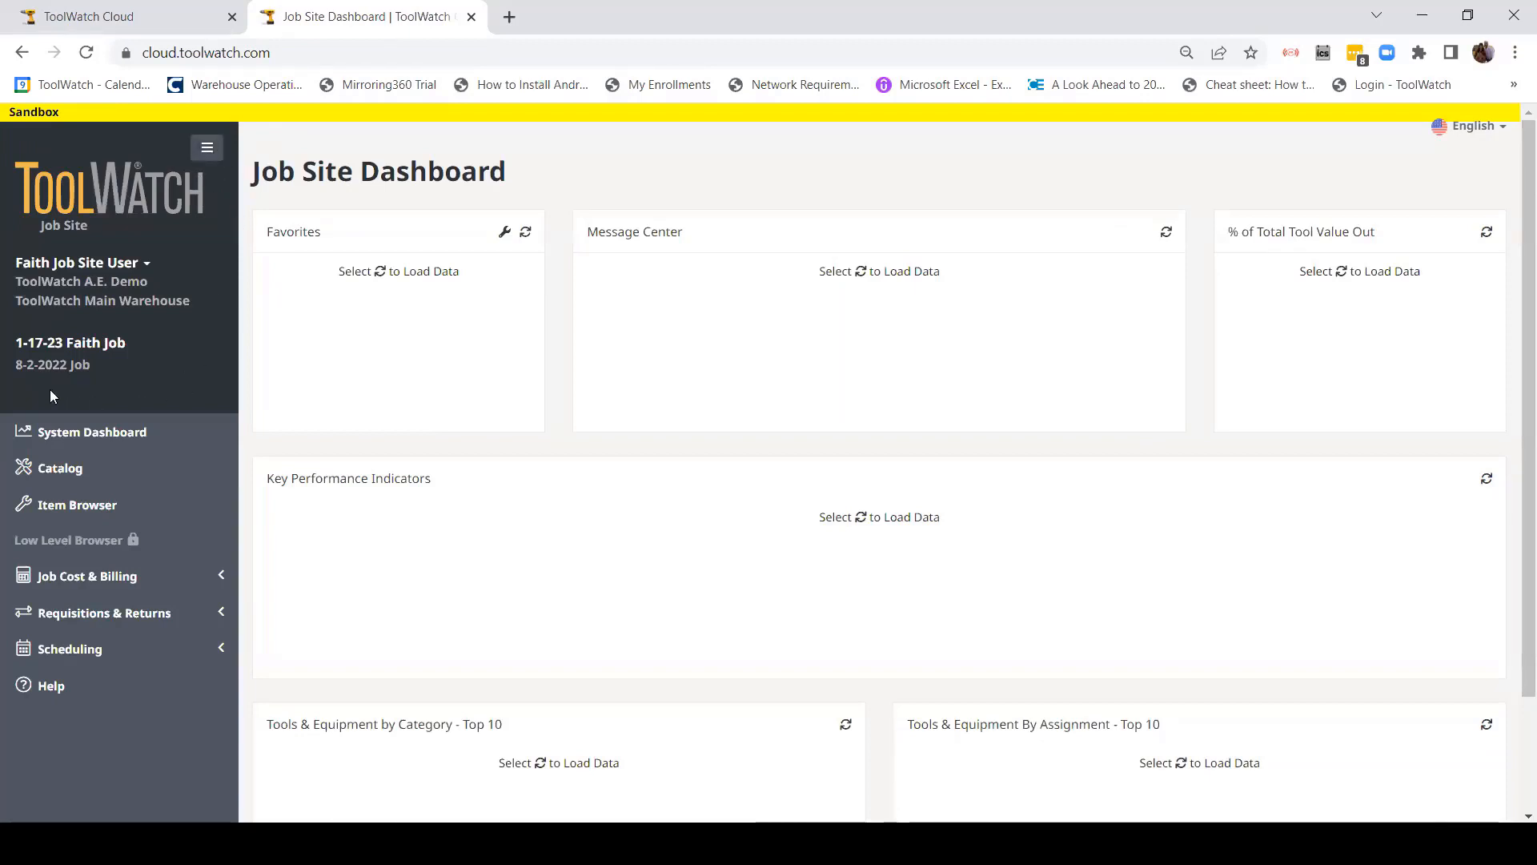
pyautogui.click(81, 350)
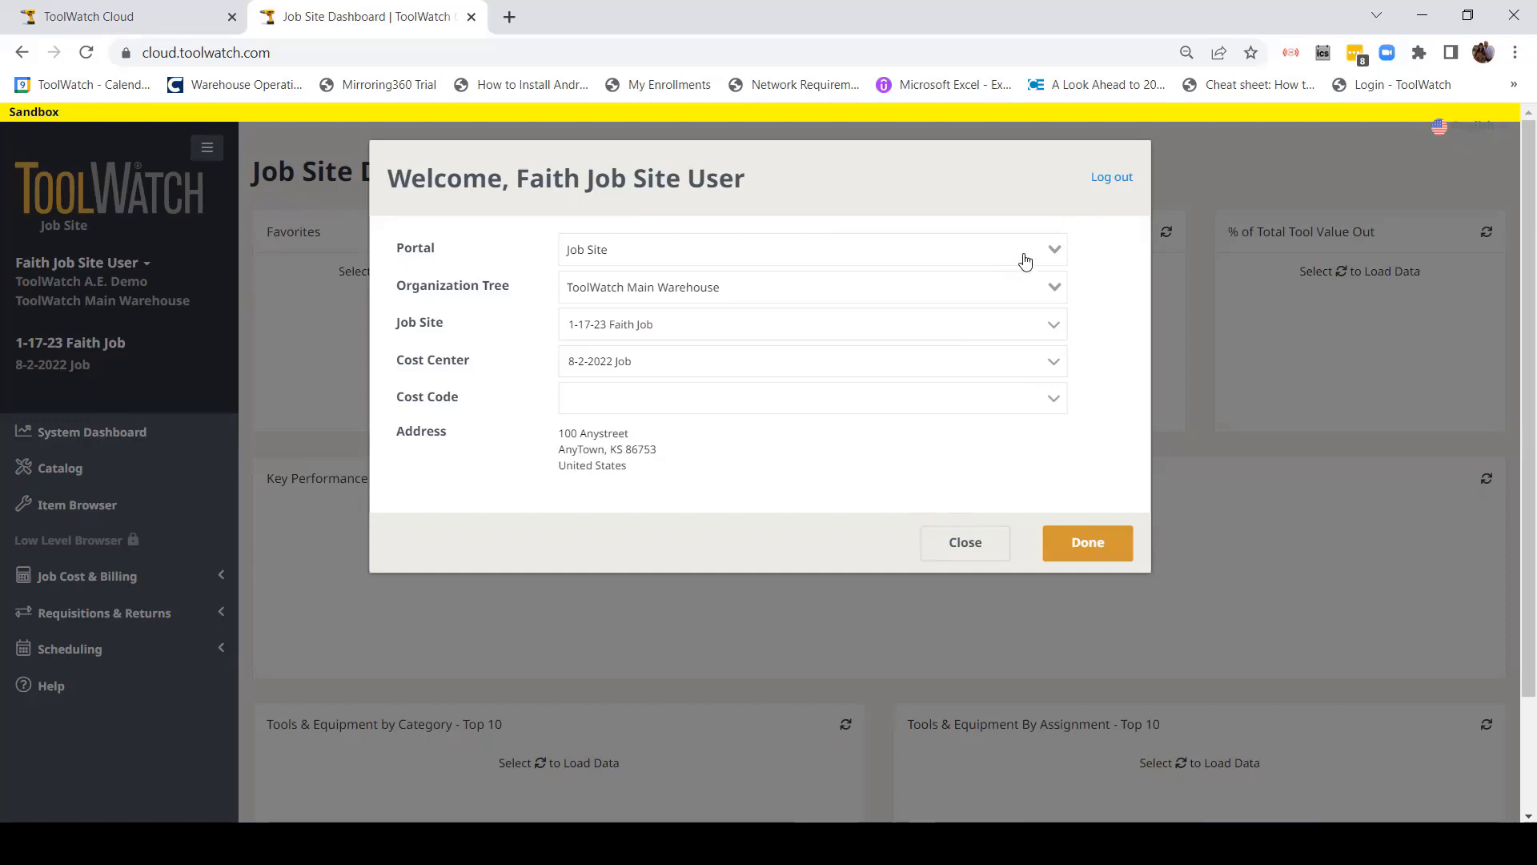
pyautogui.click(961, 546)
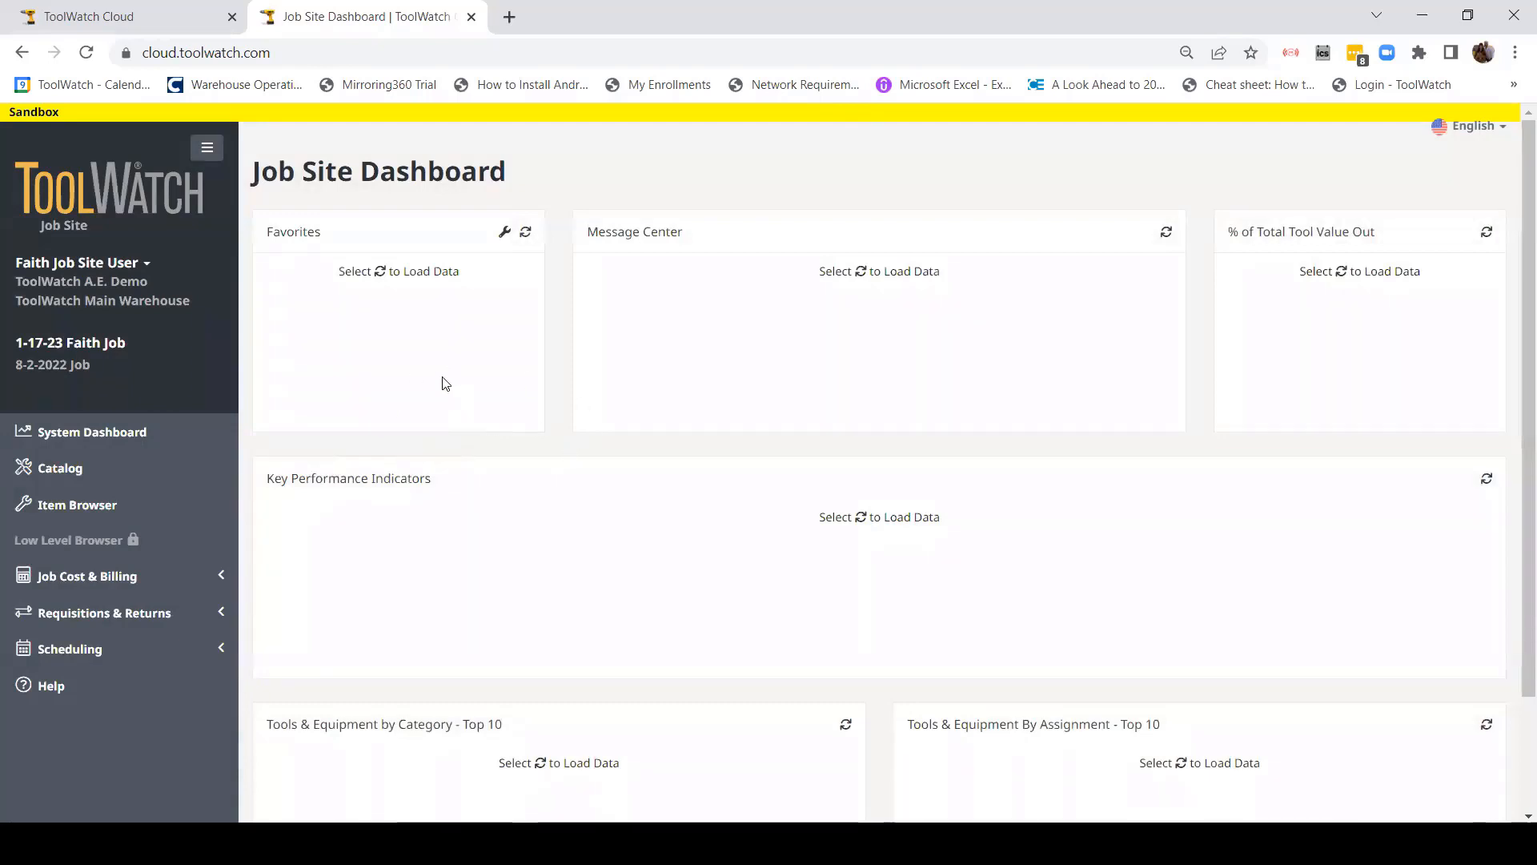
pyautogui.click(89, 309)
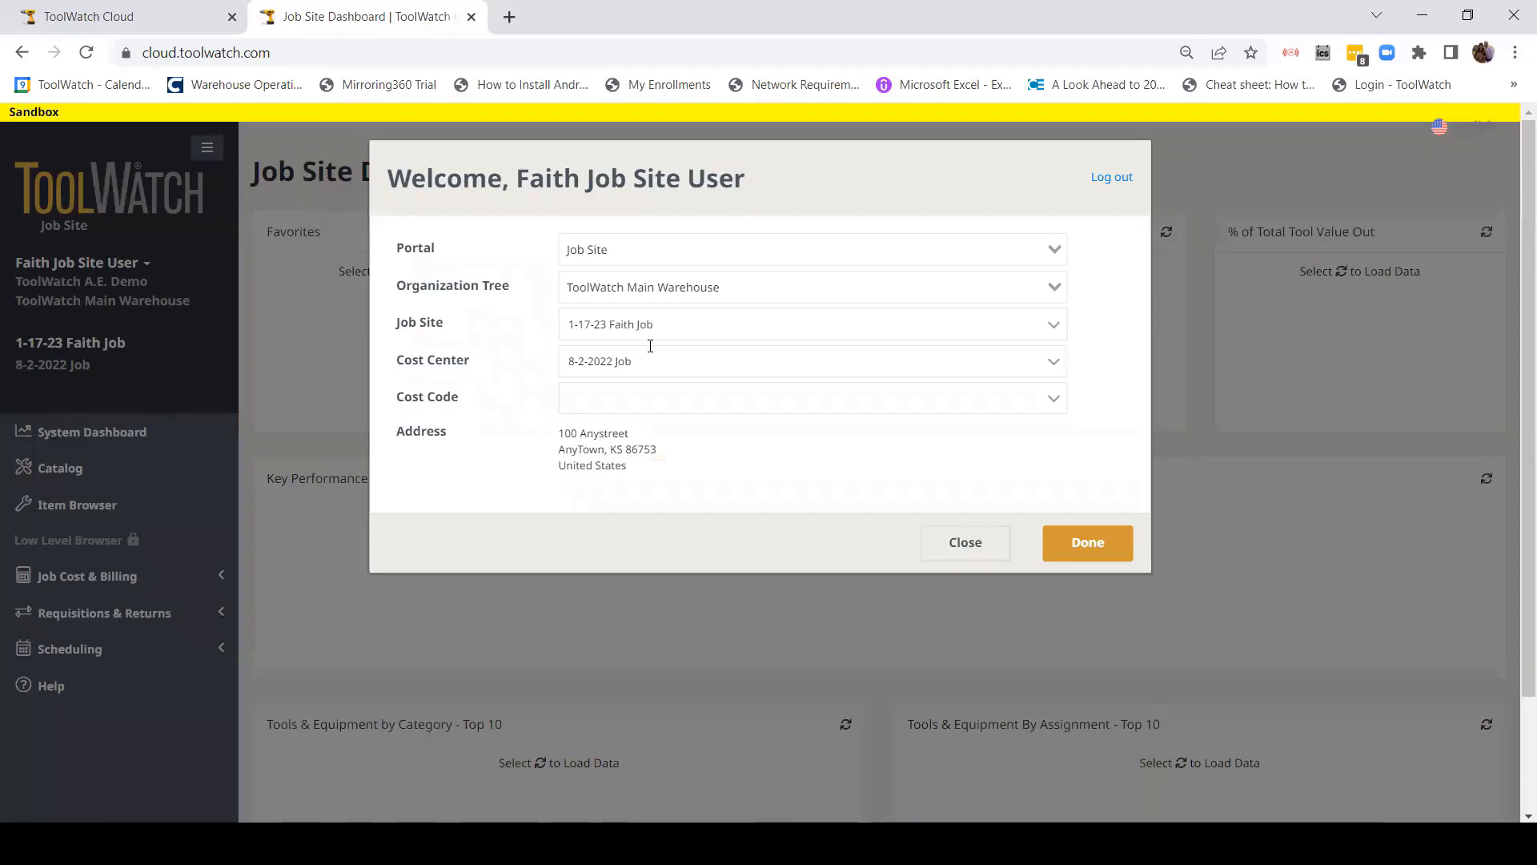
pyautogui.click(965, 543)
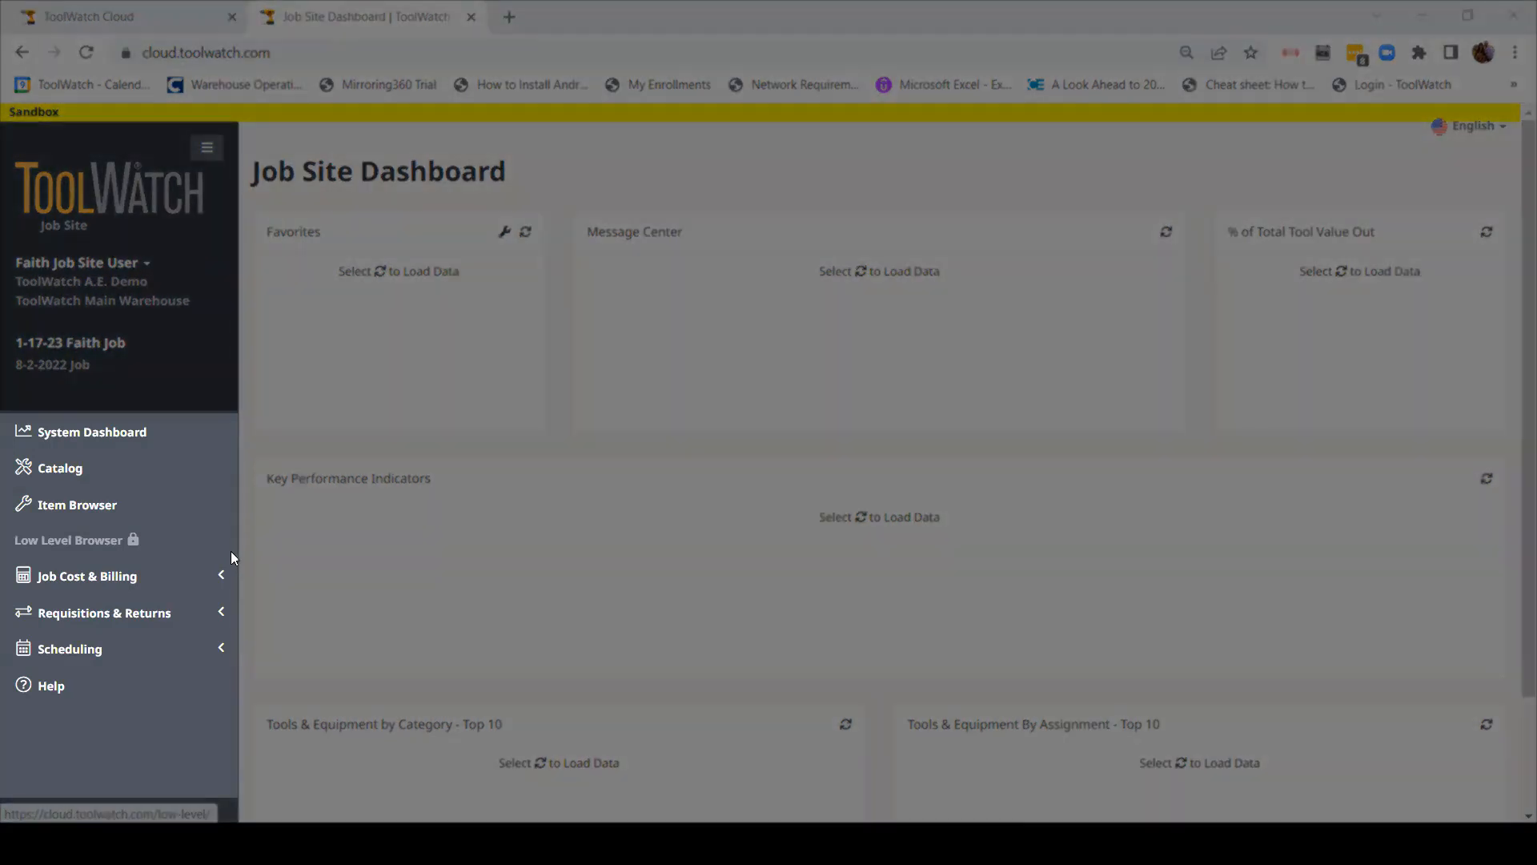
# Step: Open Requisitions Home from the Requisitions & Returns section of the sidebar
pyautogui.click(143, 622)
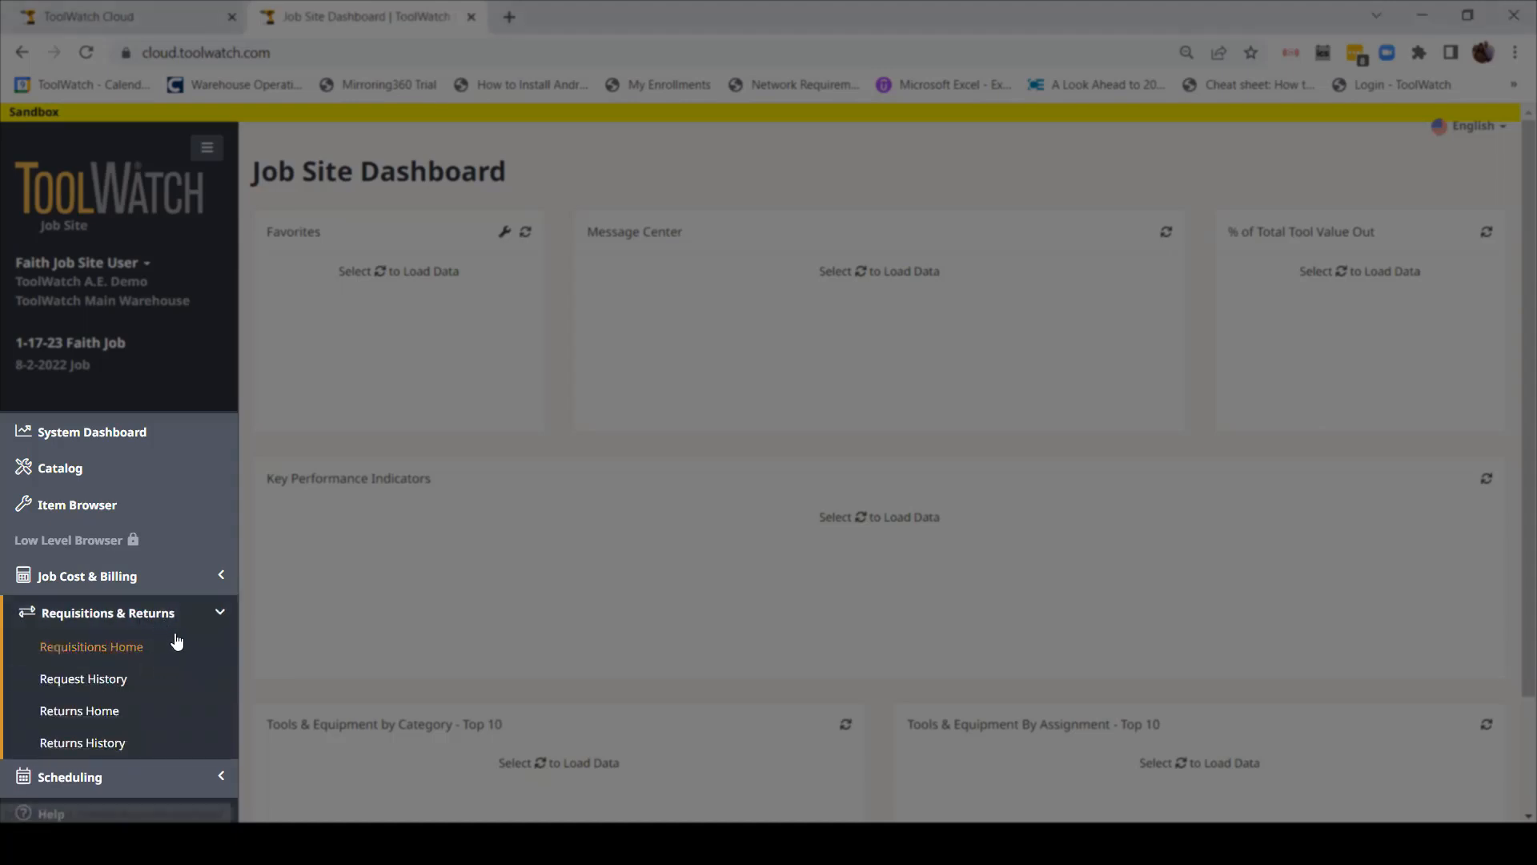
pyautogui.click(74, 650)
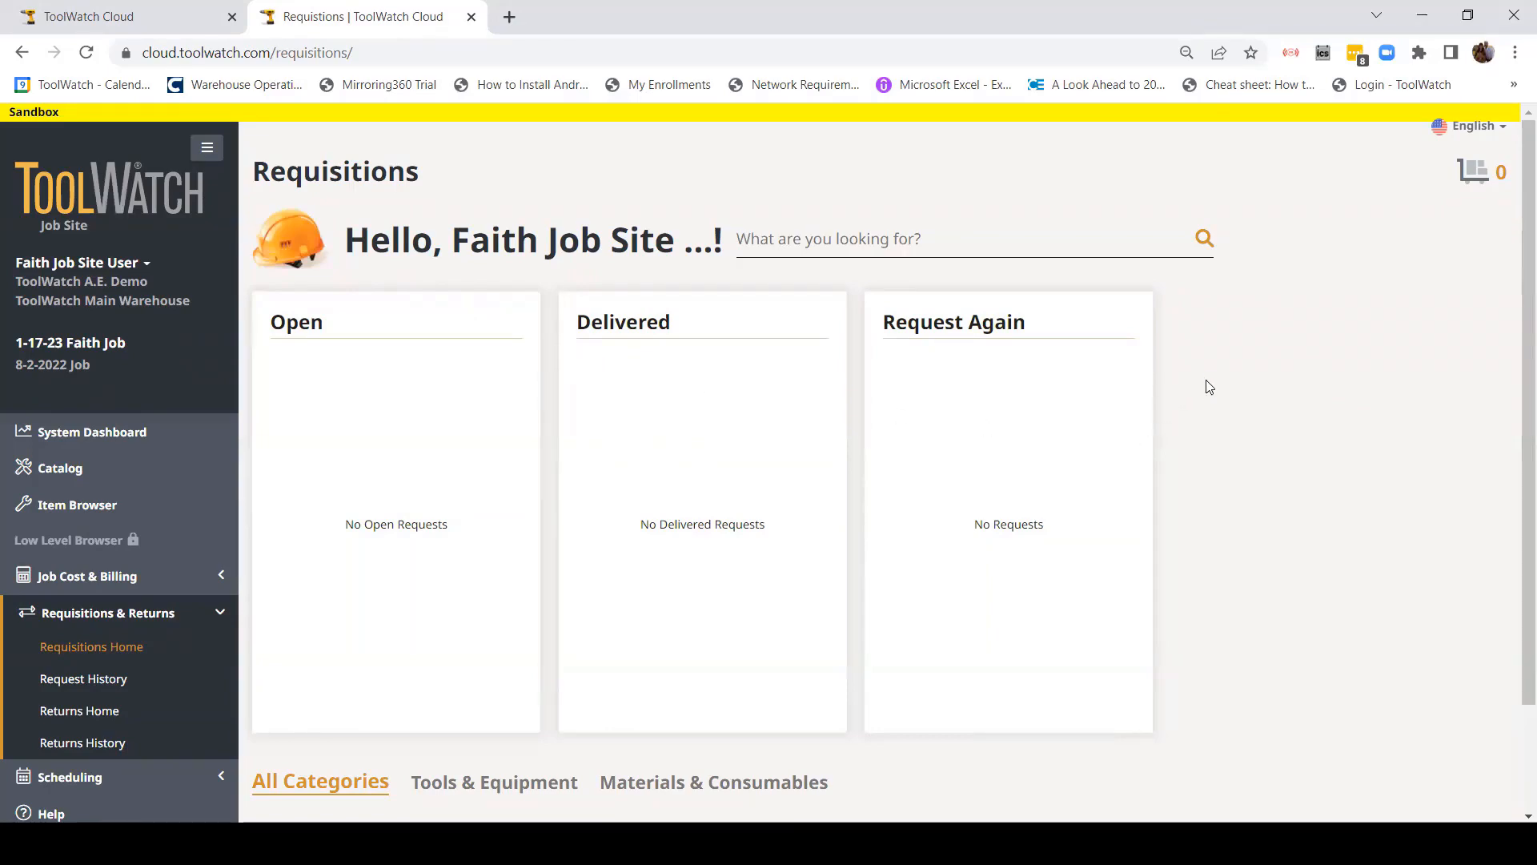
# Step: Check the Tools & Equipment, Materials & Consumables and All Categories filters, then open Drills (4)
pyautogui.scroll(-2, 1200, 411)
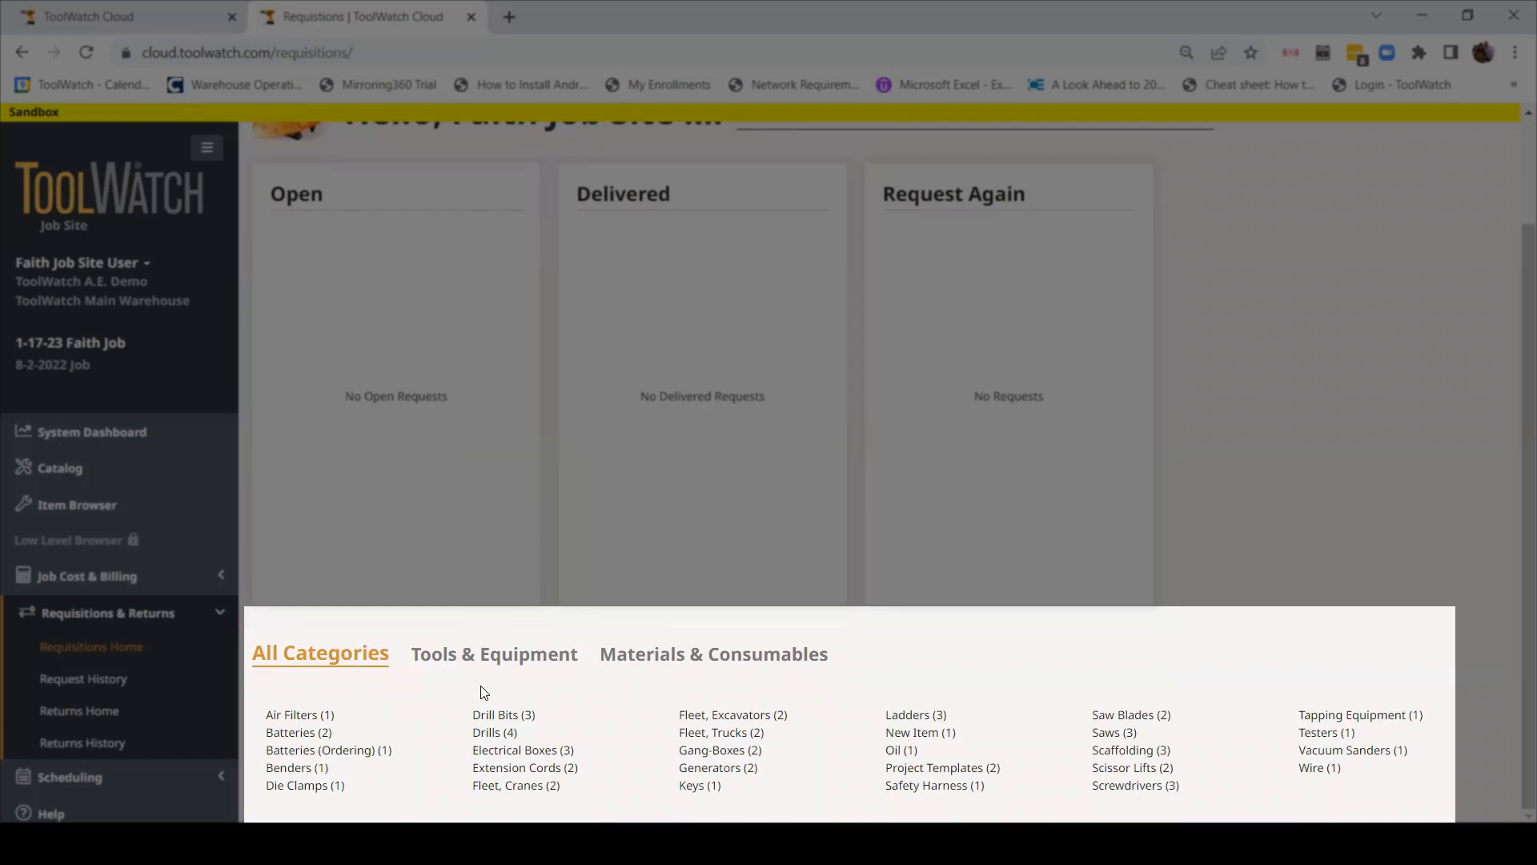
pyautogui.click(442, 655)
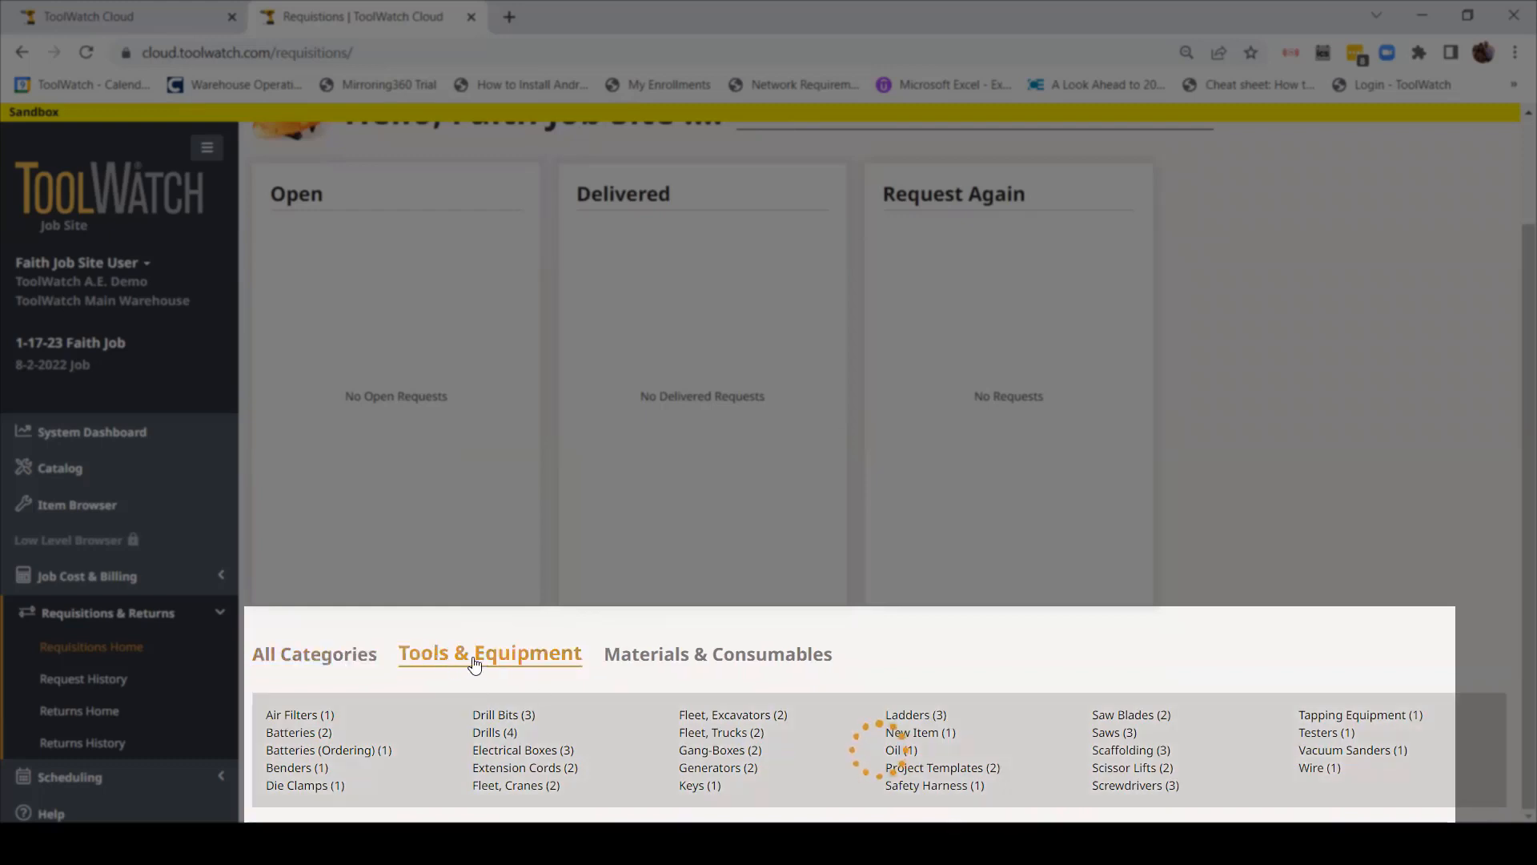
pyautogui.click(688, 680)
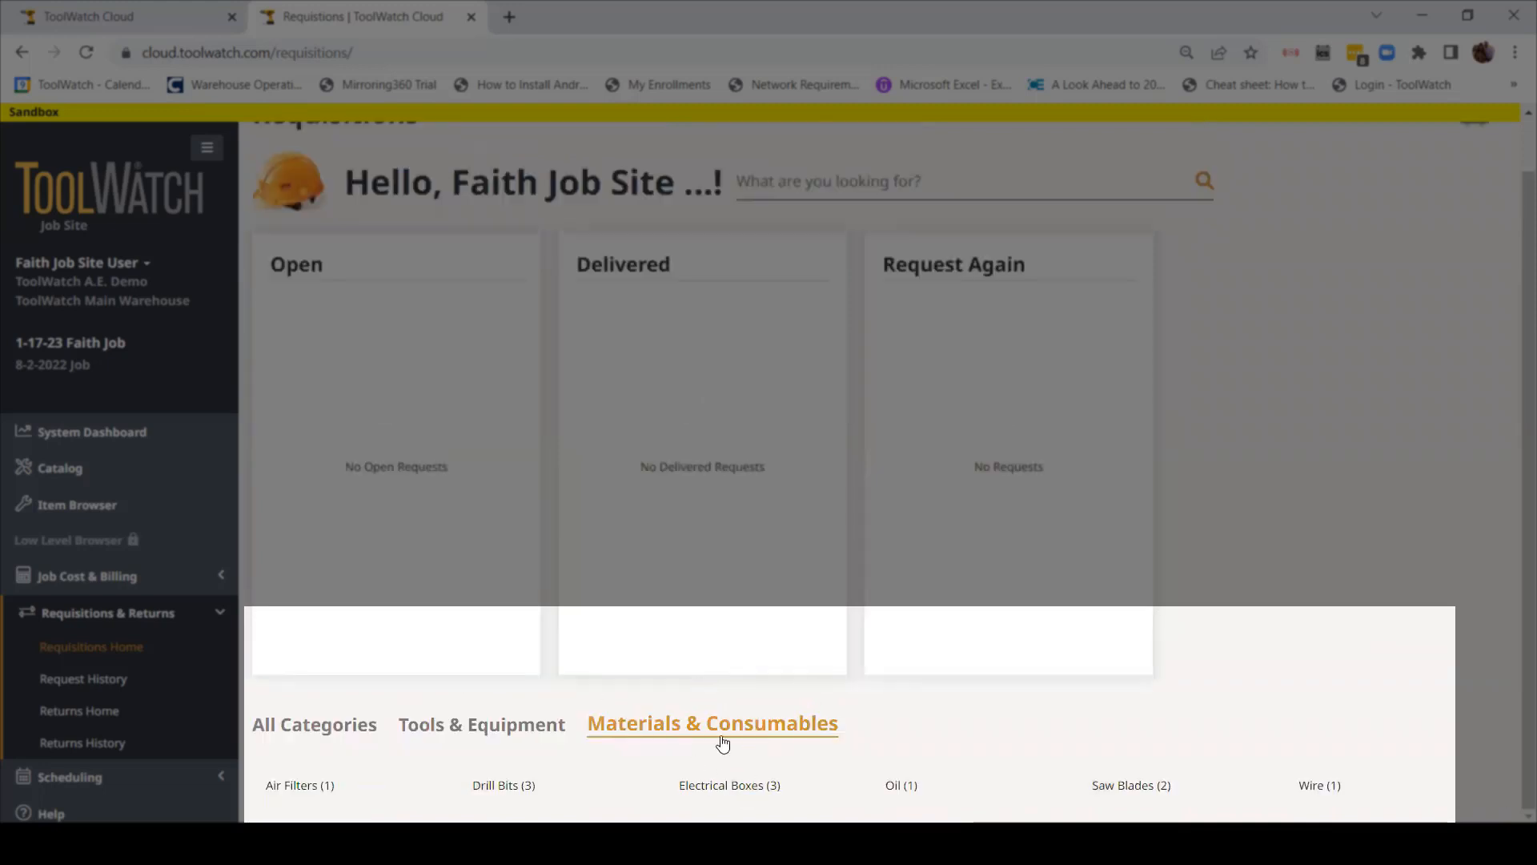
pyautogui.click(336, 727)
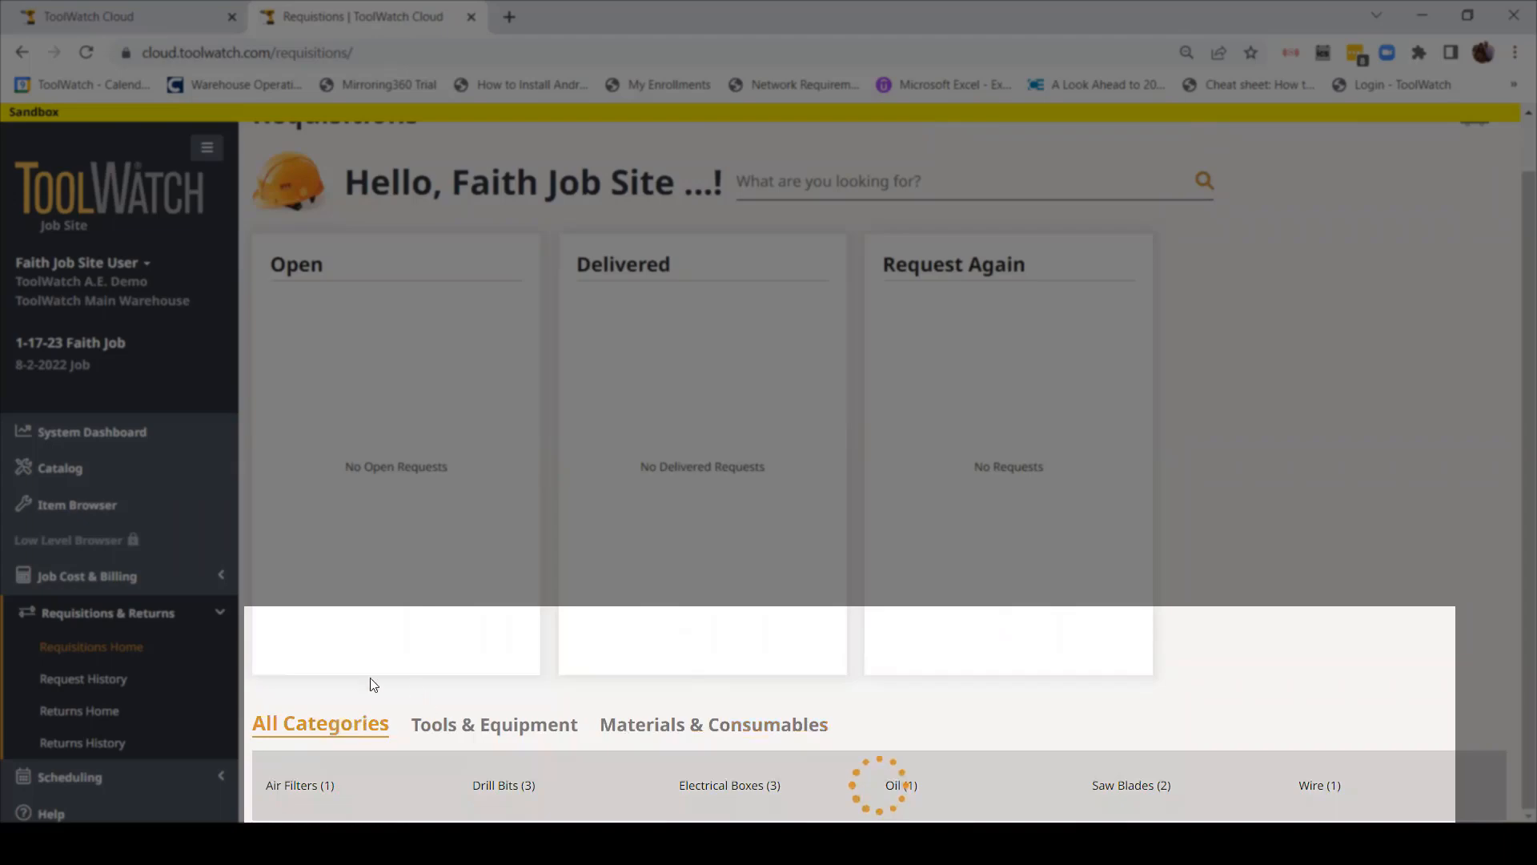
pyautogui.scroll(-1, 472, 666)
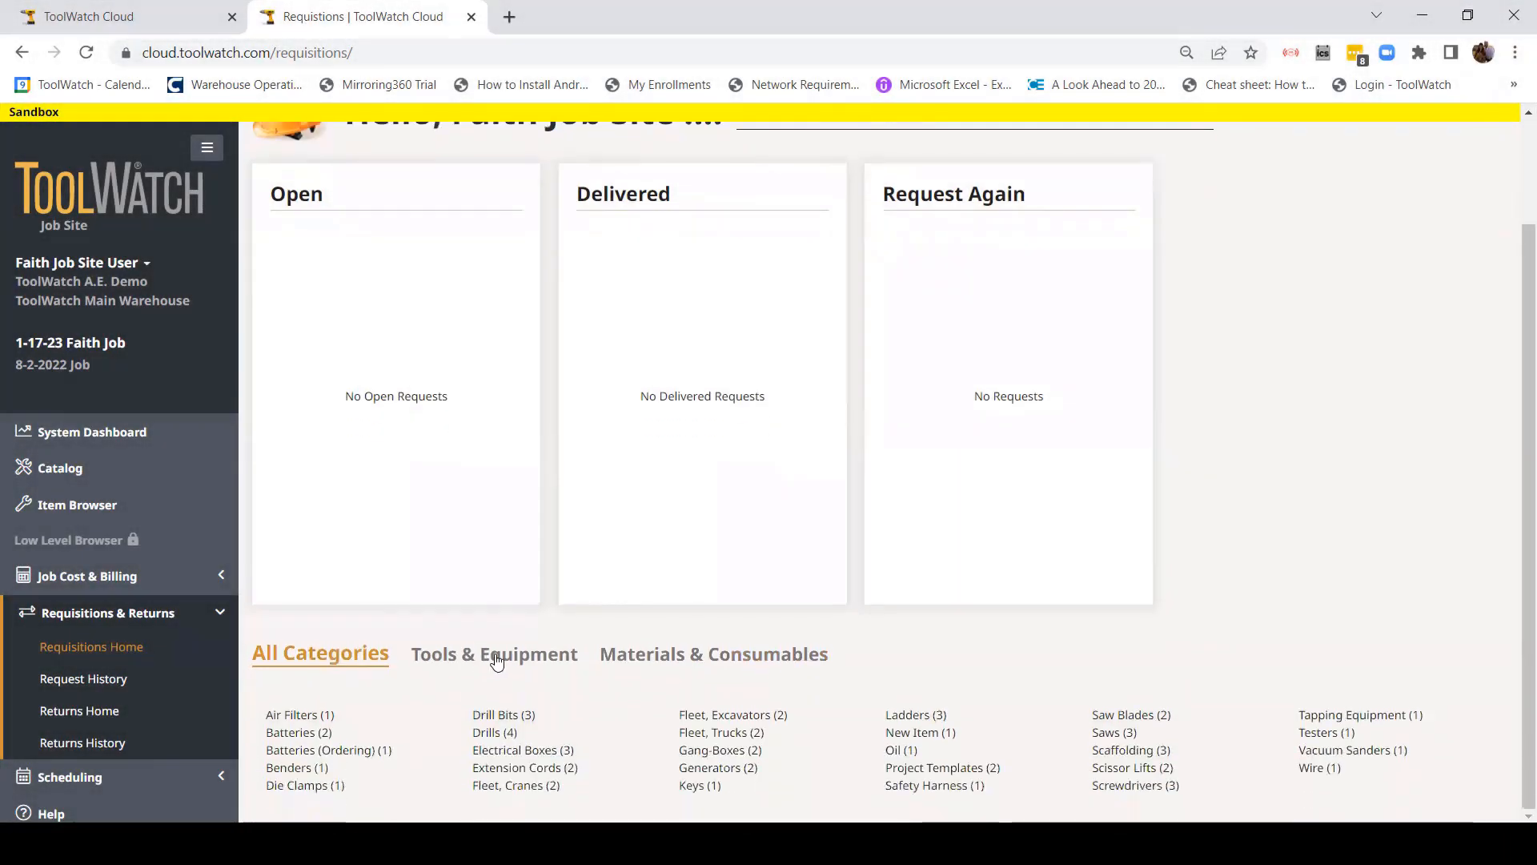
pyautogui.scroll(1, 593, 587)
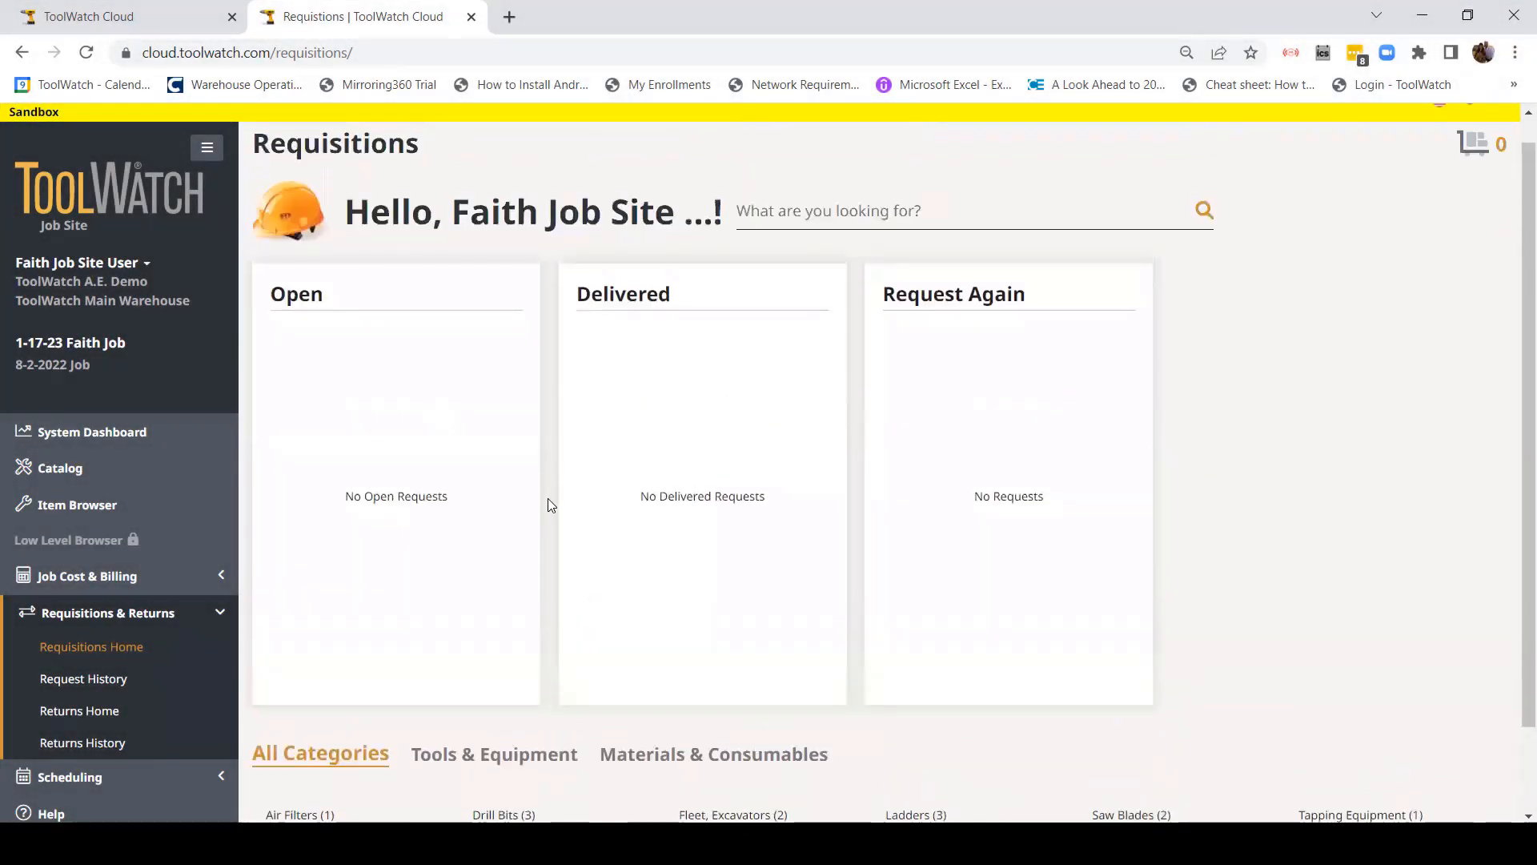
pyautogui.scroll(-1, 529, 508)
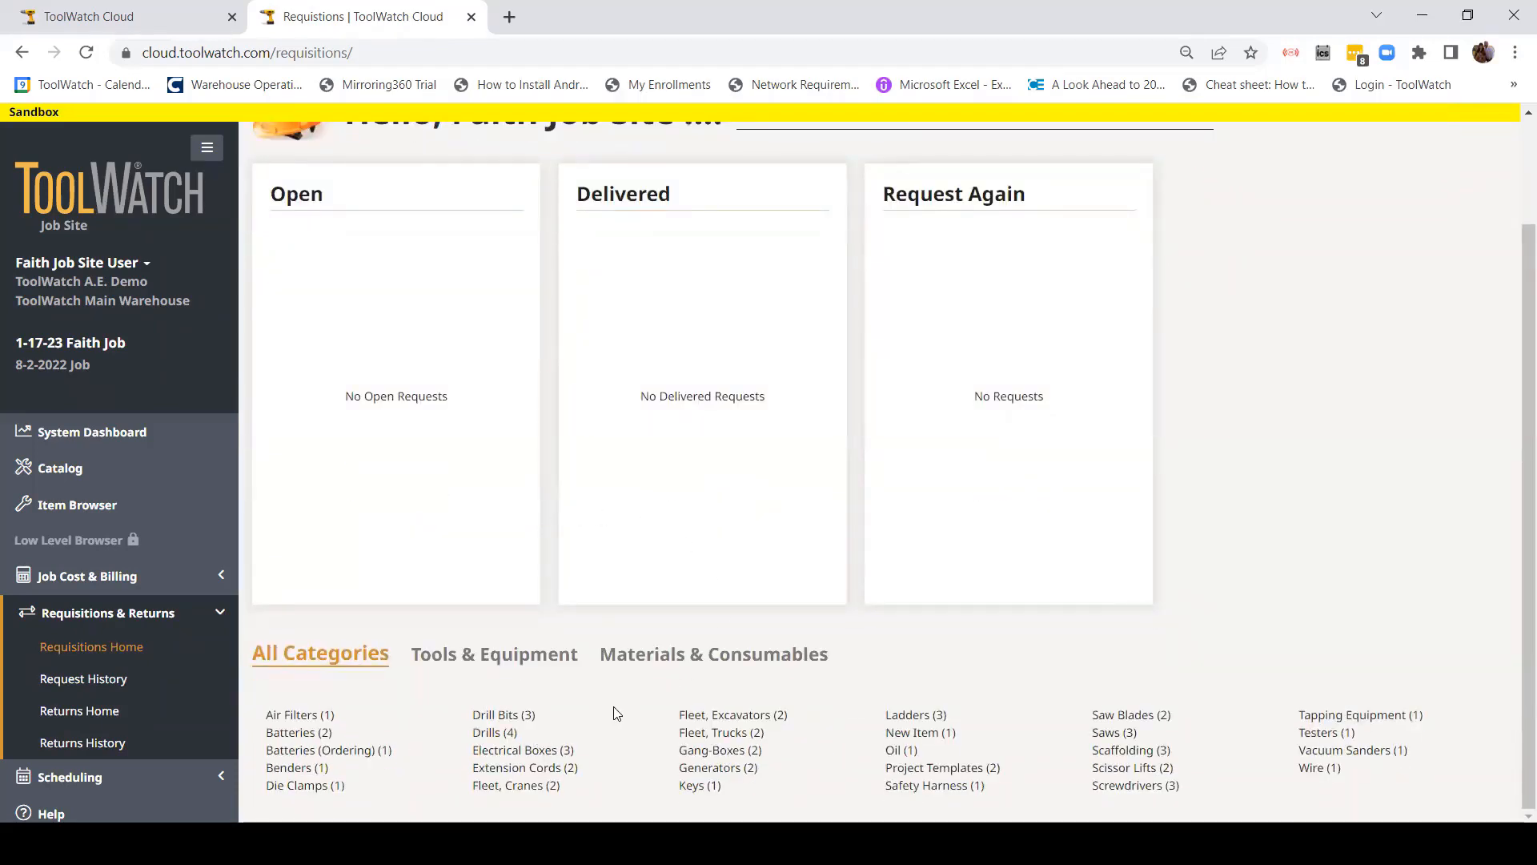
pyautogui.click(491, 733)
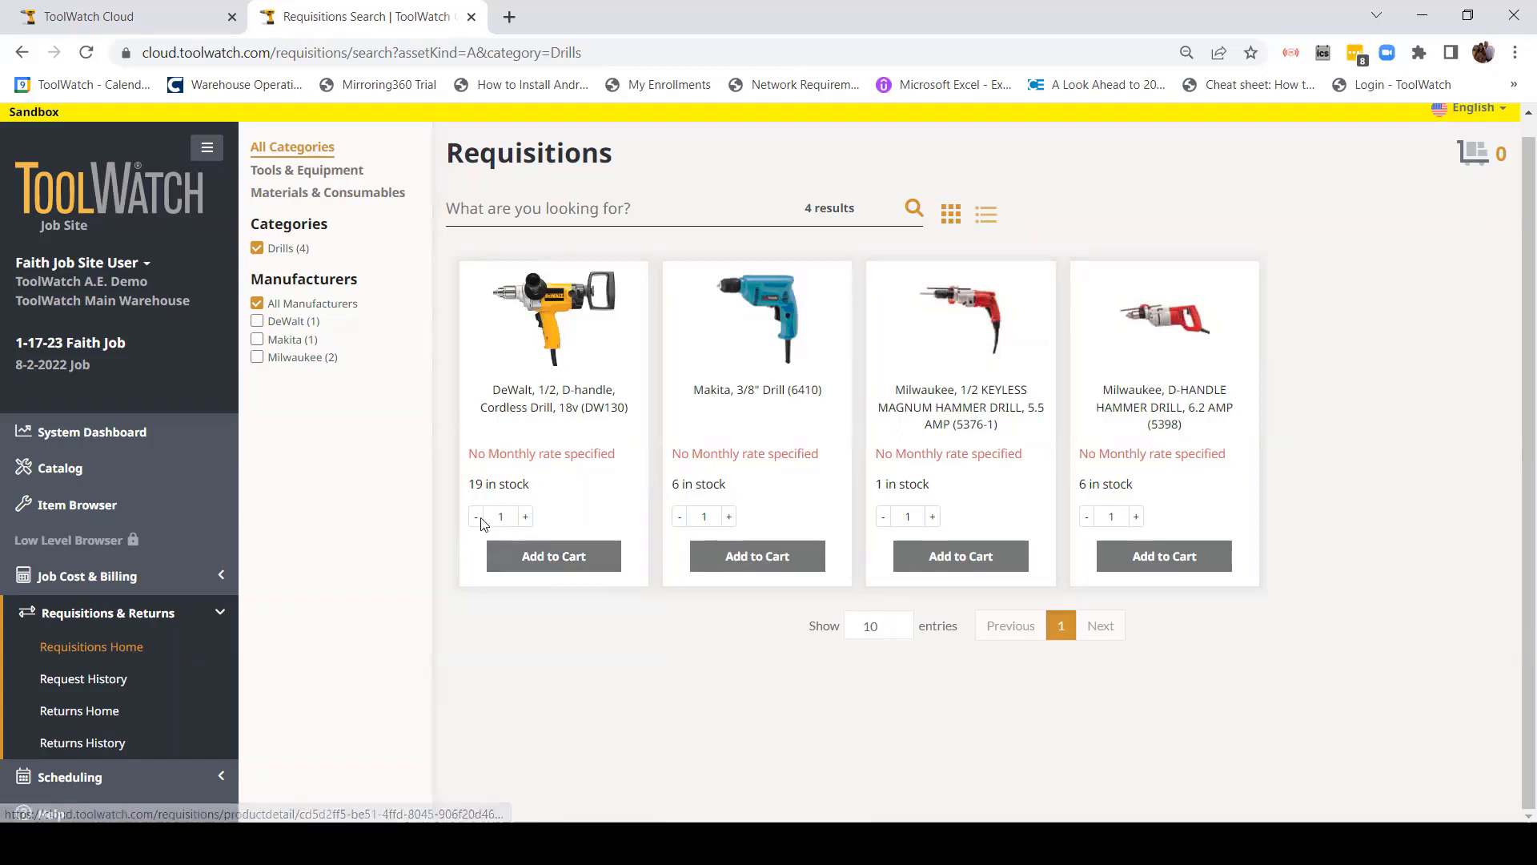
# Step: Add one DeWalt 1/2" D-handle Cordless Drill (DW130) to the cart and view its details
pyautogui.click(709, 554)
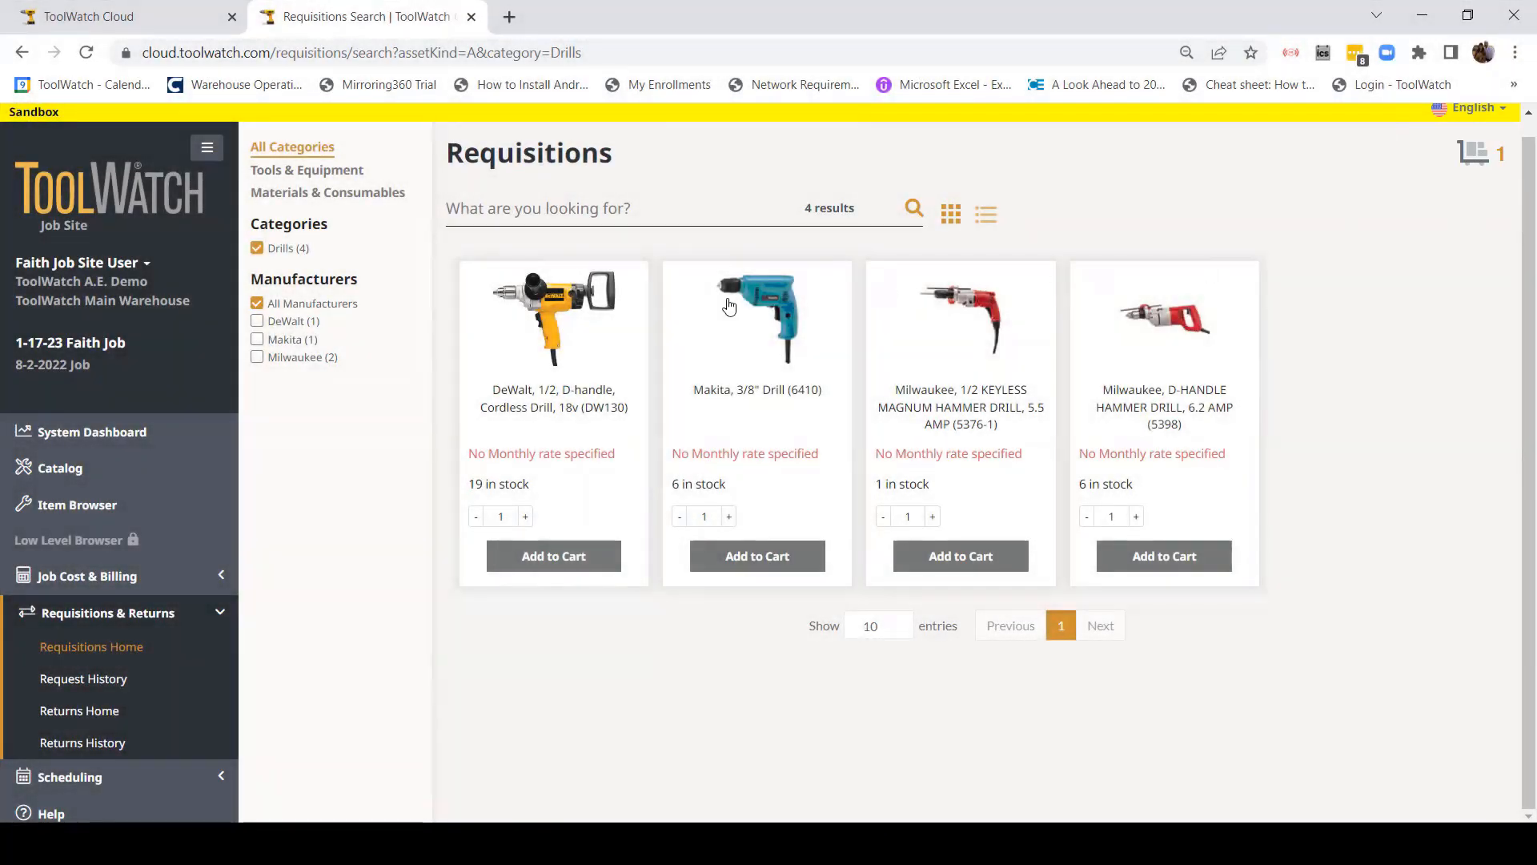
pyautogui.click(554, 339)
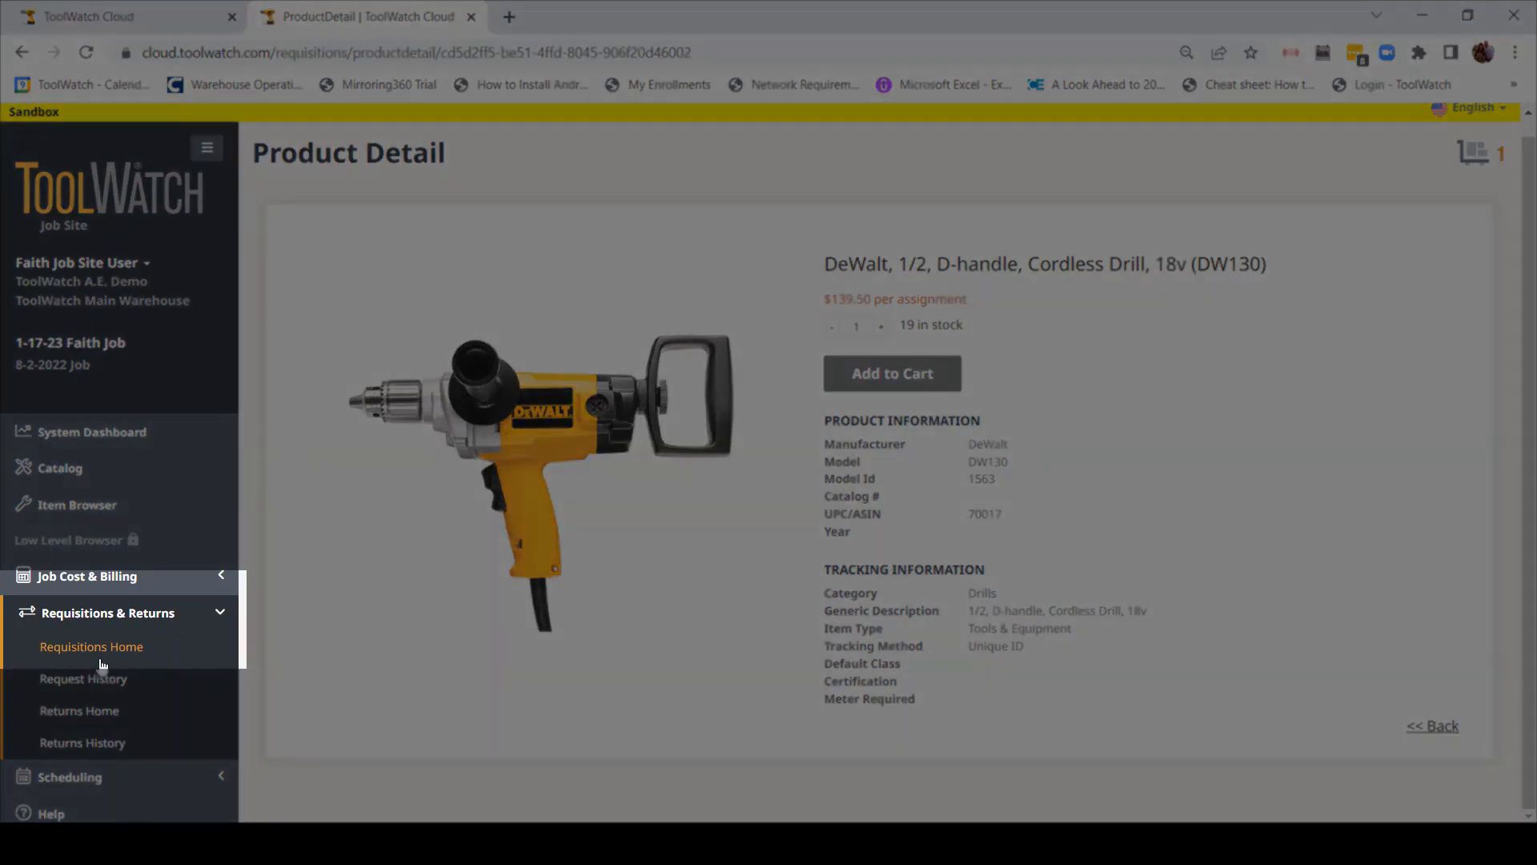
# Step: Go back to Requisitions Home and place the cursor in the item search box
pyautogui.click(93, 653)
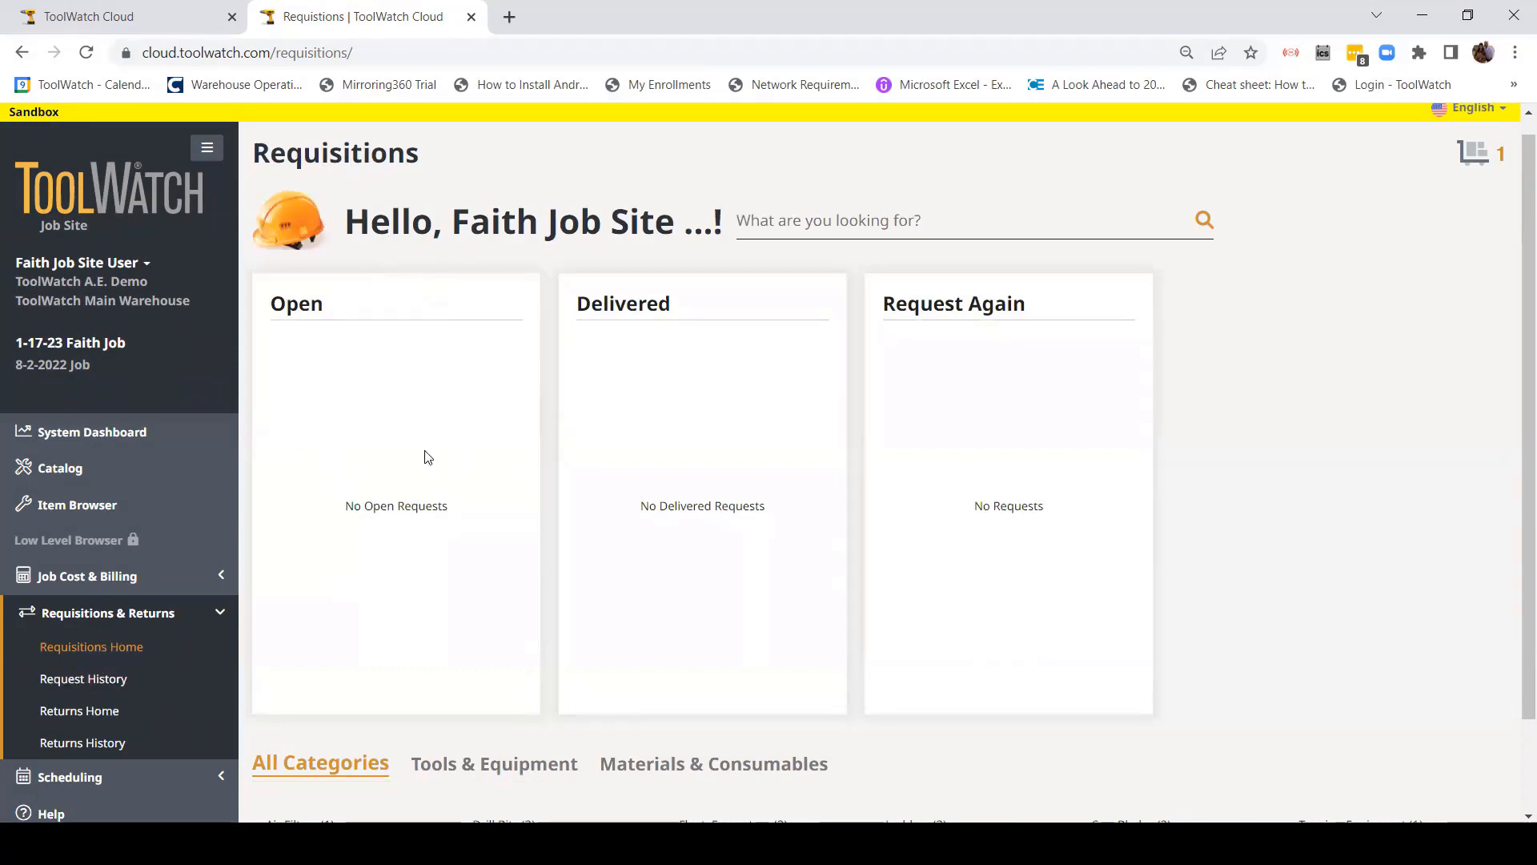
pyautogui.scroll(-3, 576, 621)
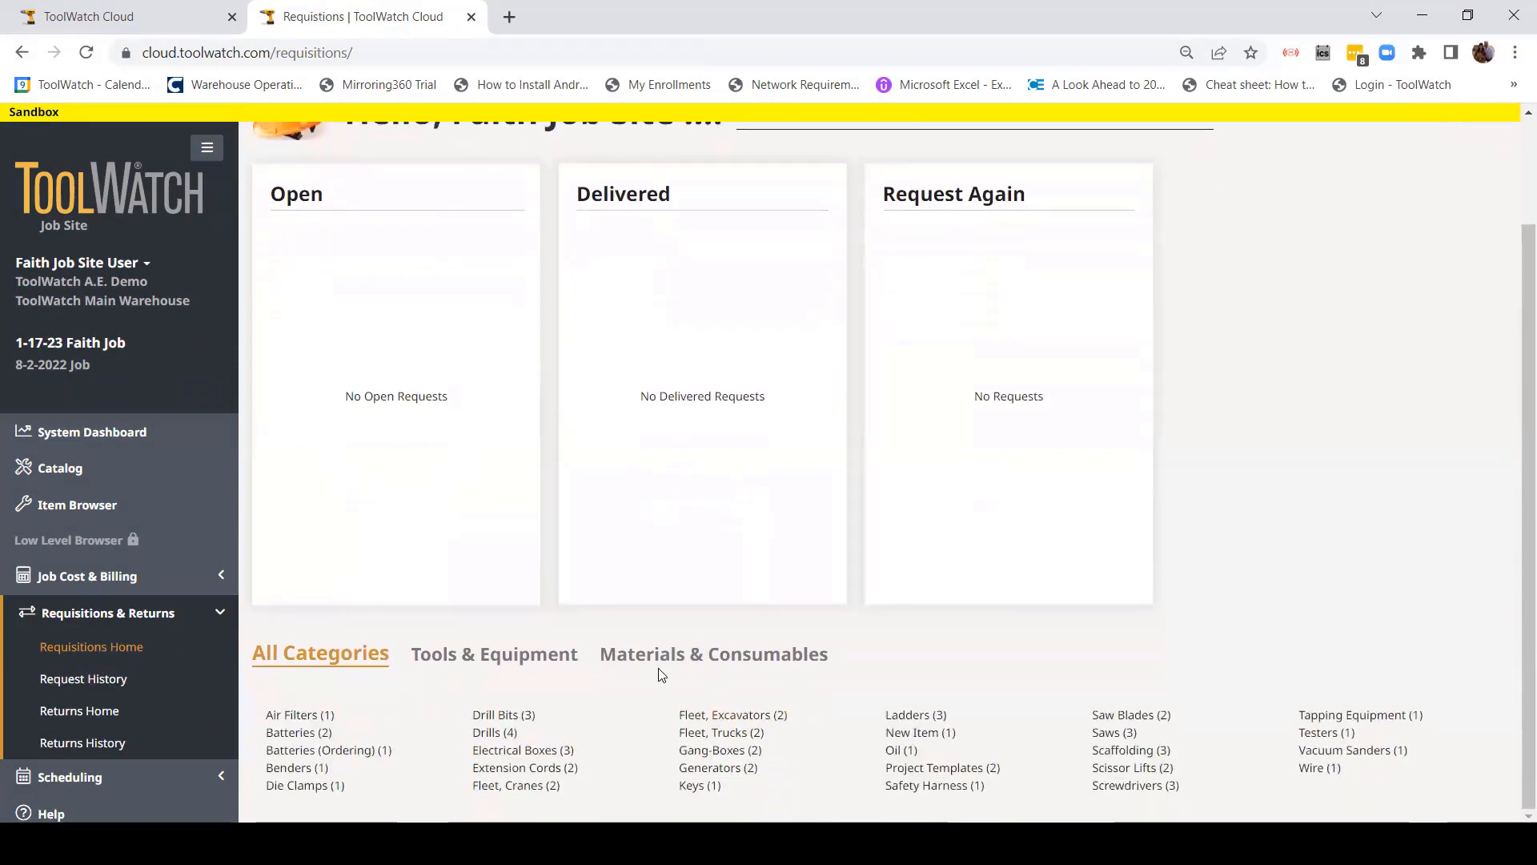
pyautogui.scroll(3, 693, 618)
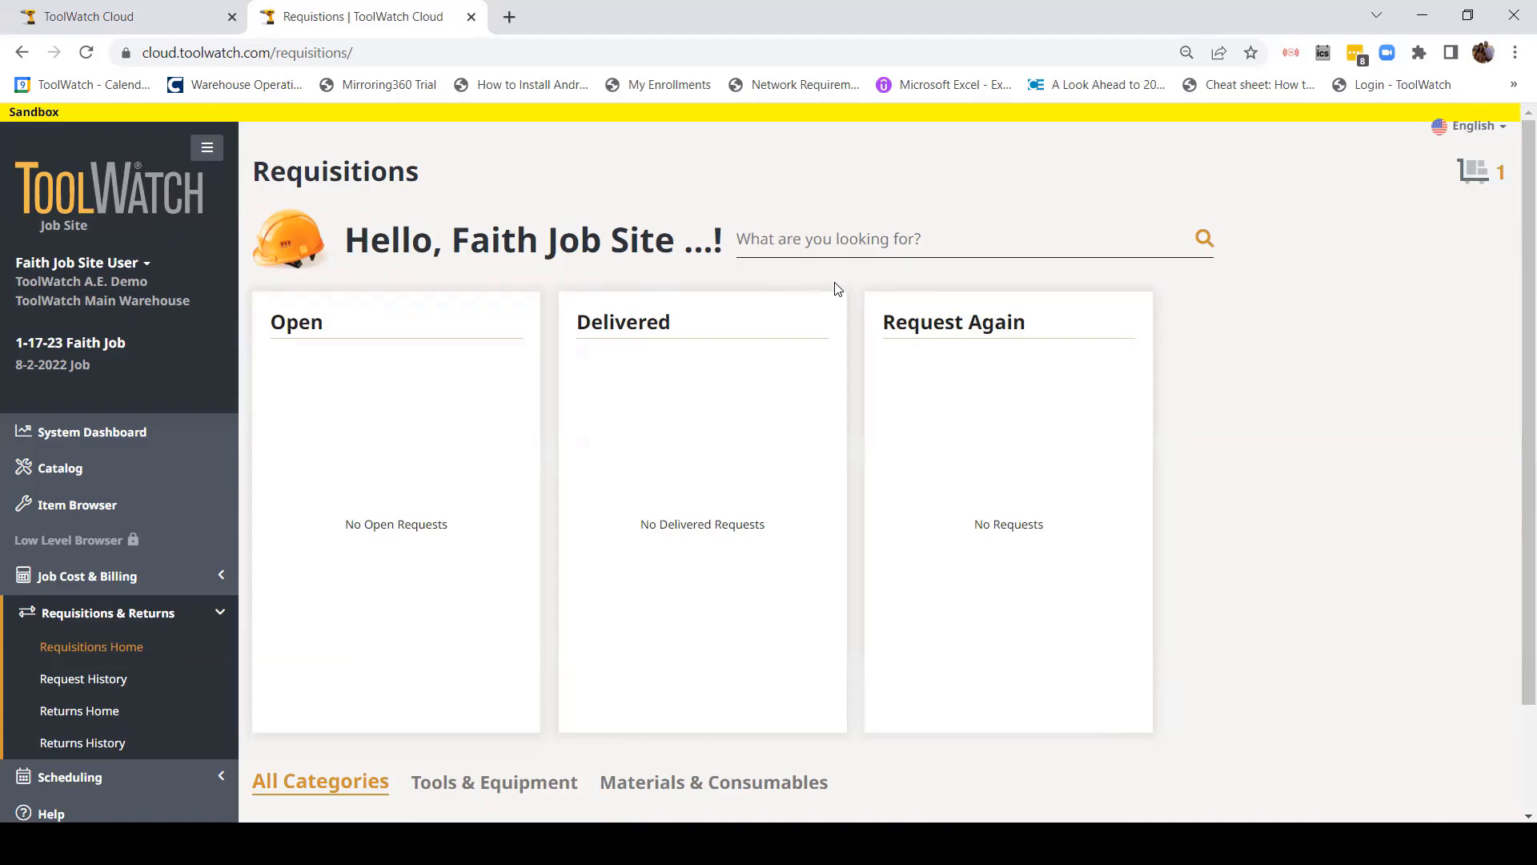
pyautogui.click(825, 247)
# Step: Search '1/4' and add five DeWalt DW2557 1/4" hex shank drill bits to the cart
pyautogui.write('1/4')
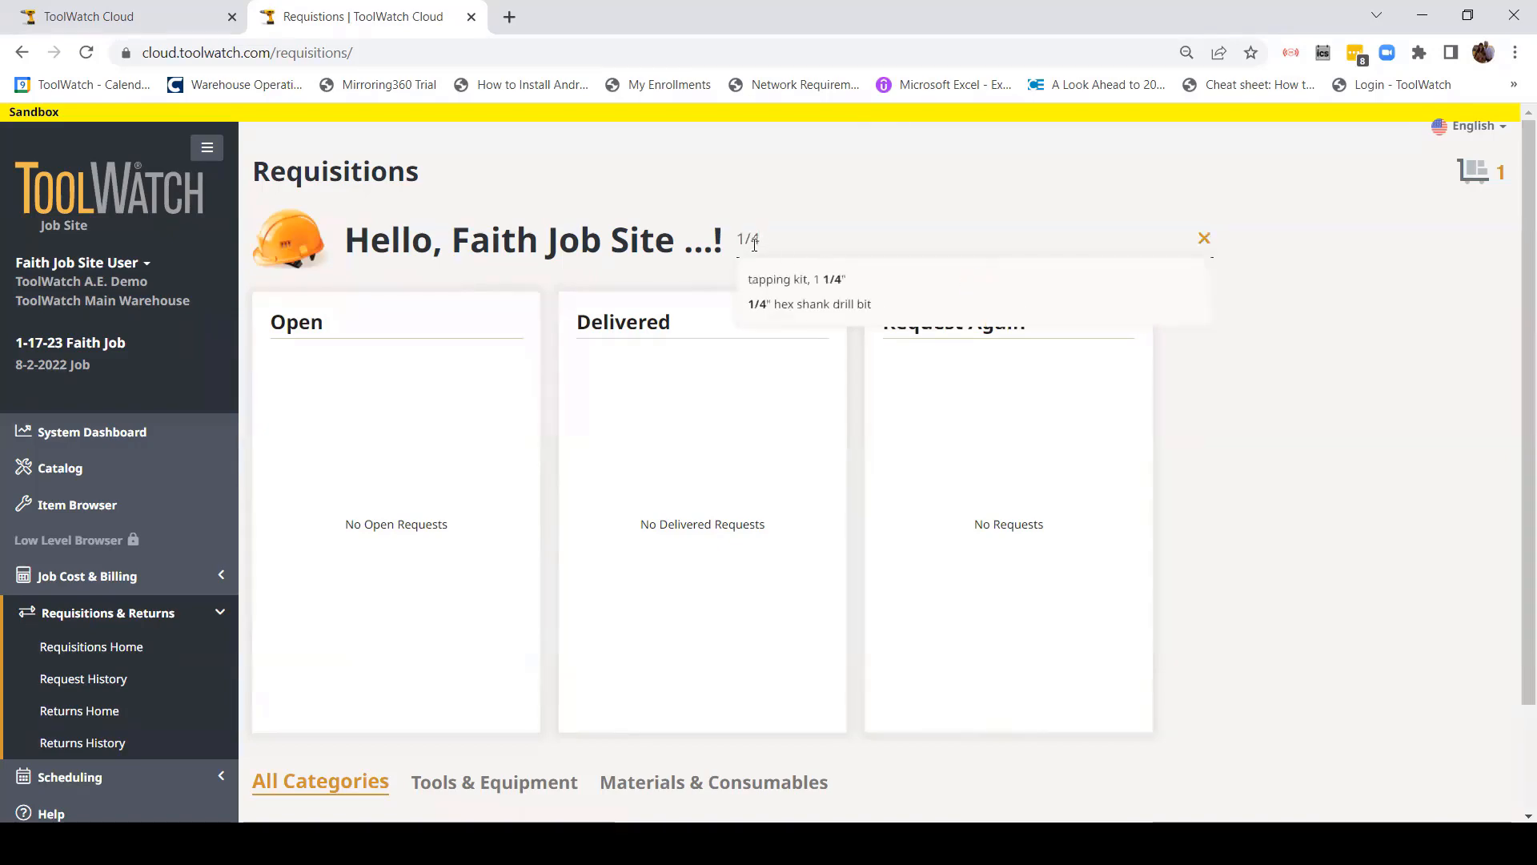
pyautogui.click(824, 313)
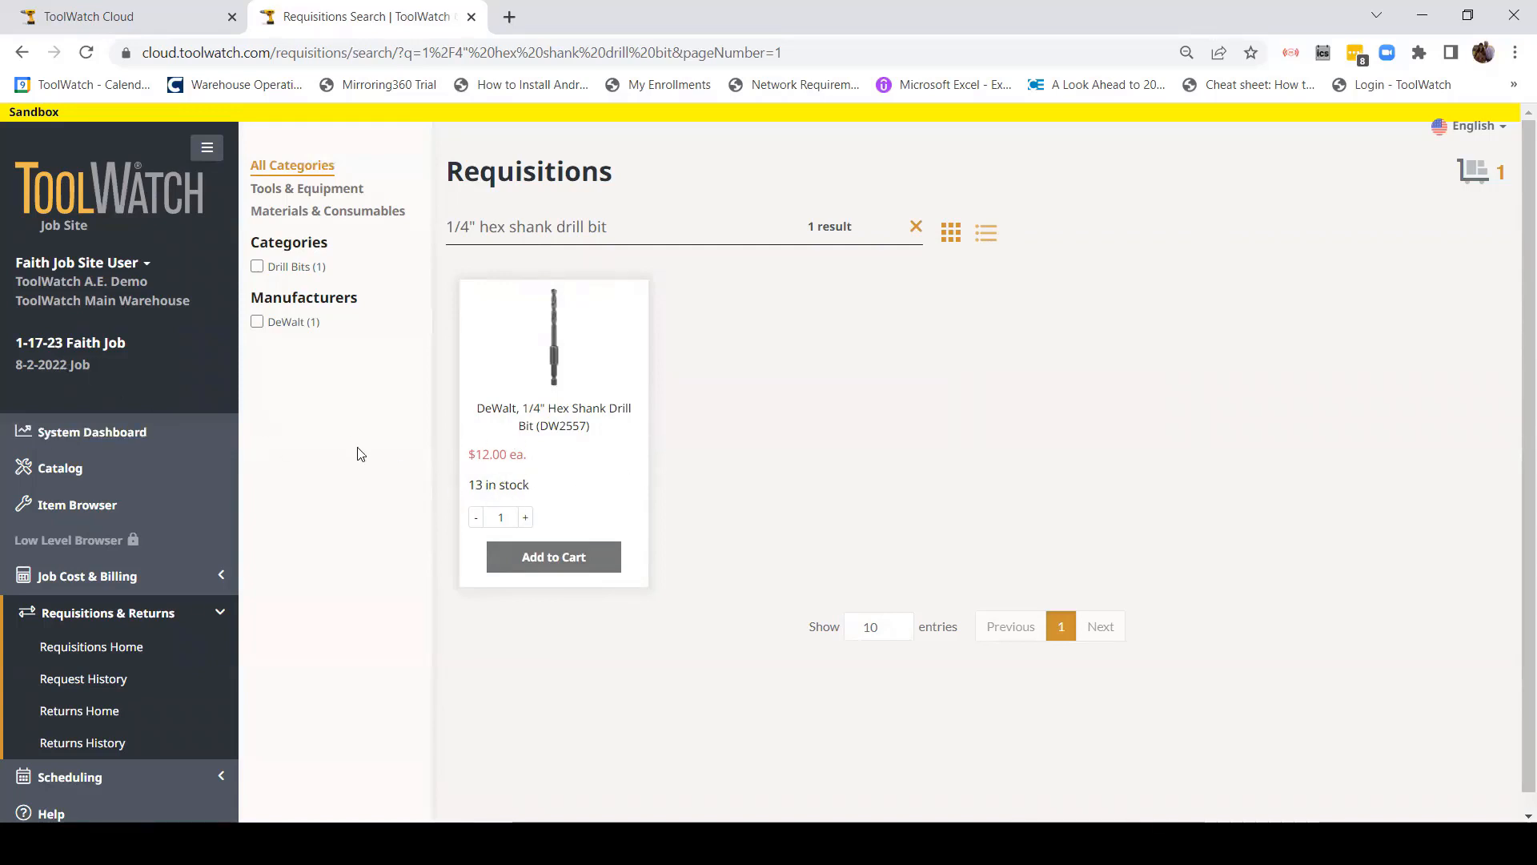
pyautogui.doubleClick(509, 517)
pyautogui.write('5')
pyautogui.click(553, 557)
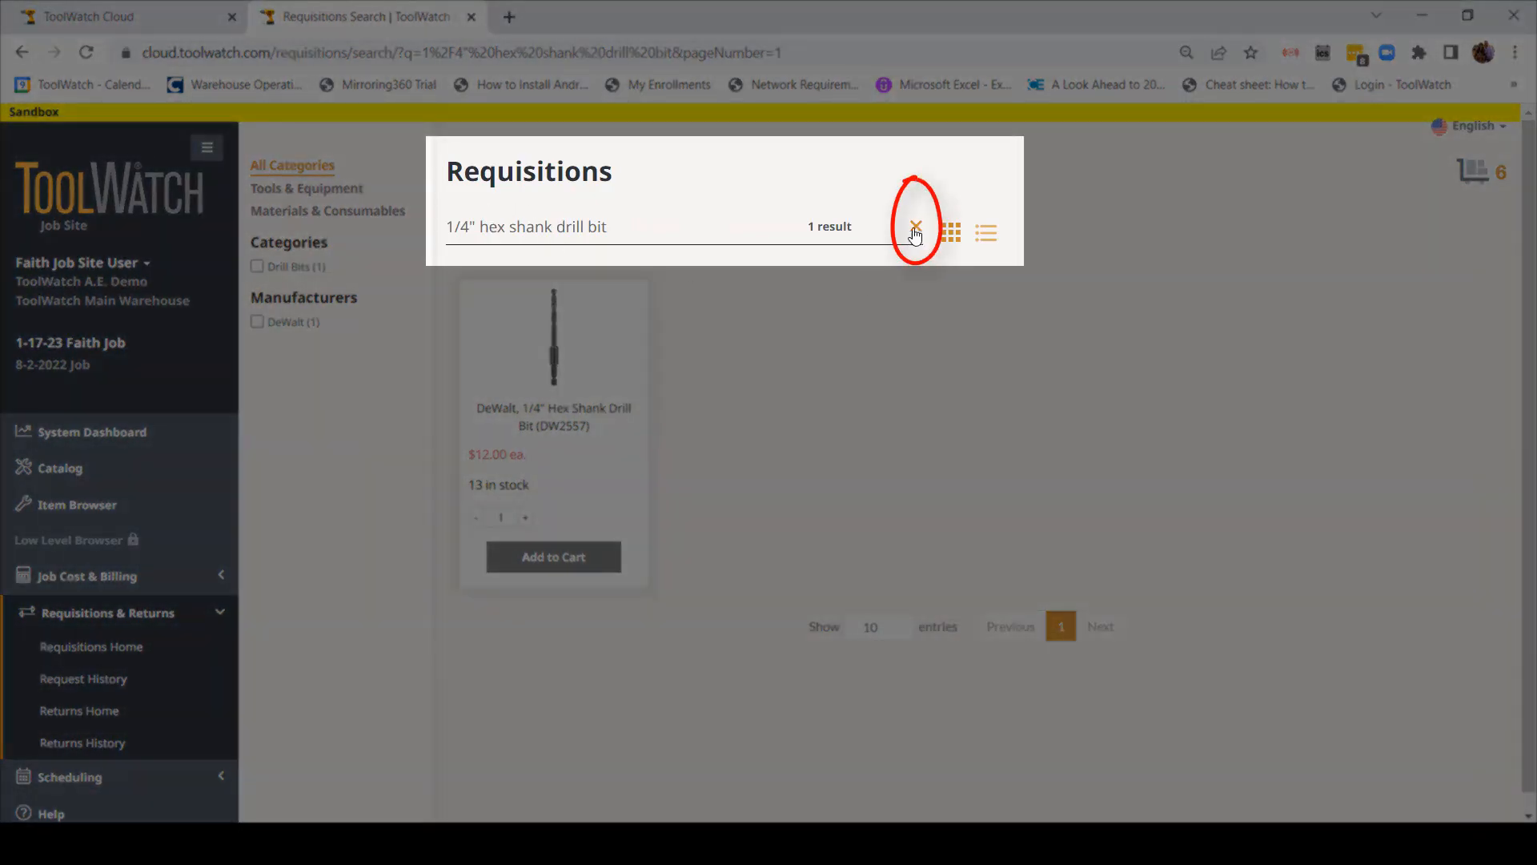
# Step: Clear the drill-bit search and close the categories filter to show all 53 items
pyautogui.click(915, 232)
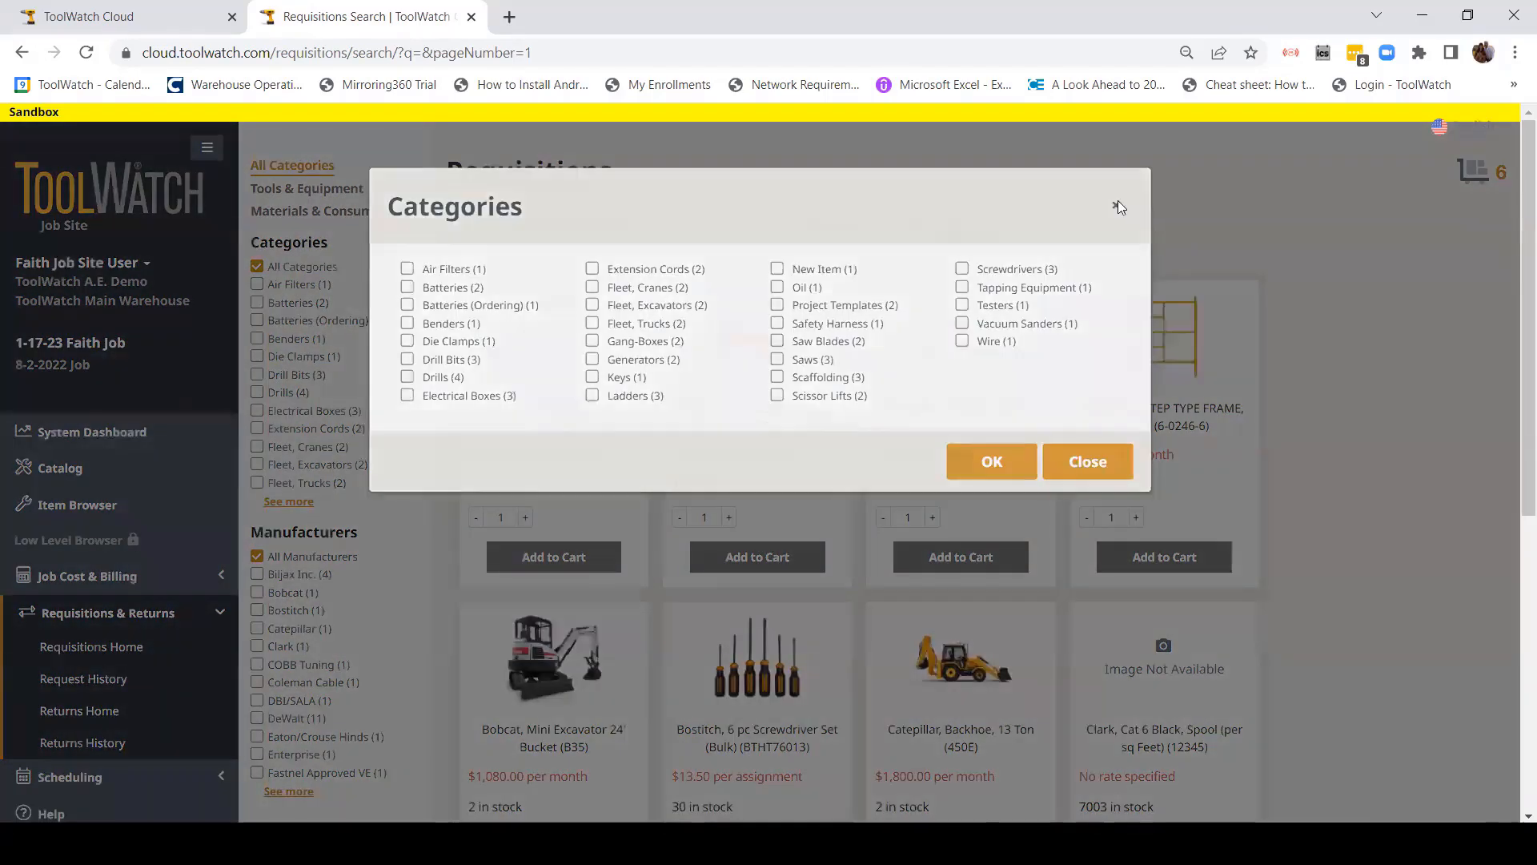
pyautogui.click(1116, 205)
pyautogui.scroll(-6, 805, 546)
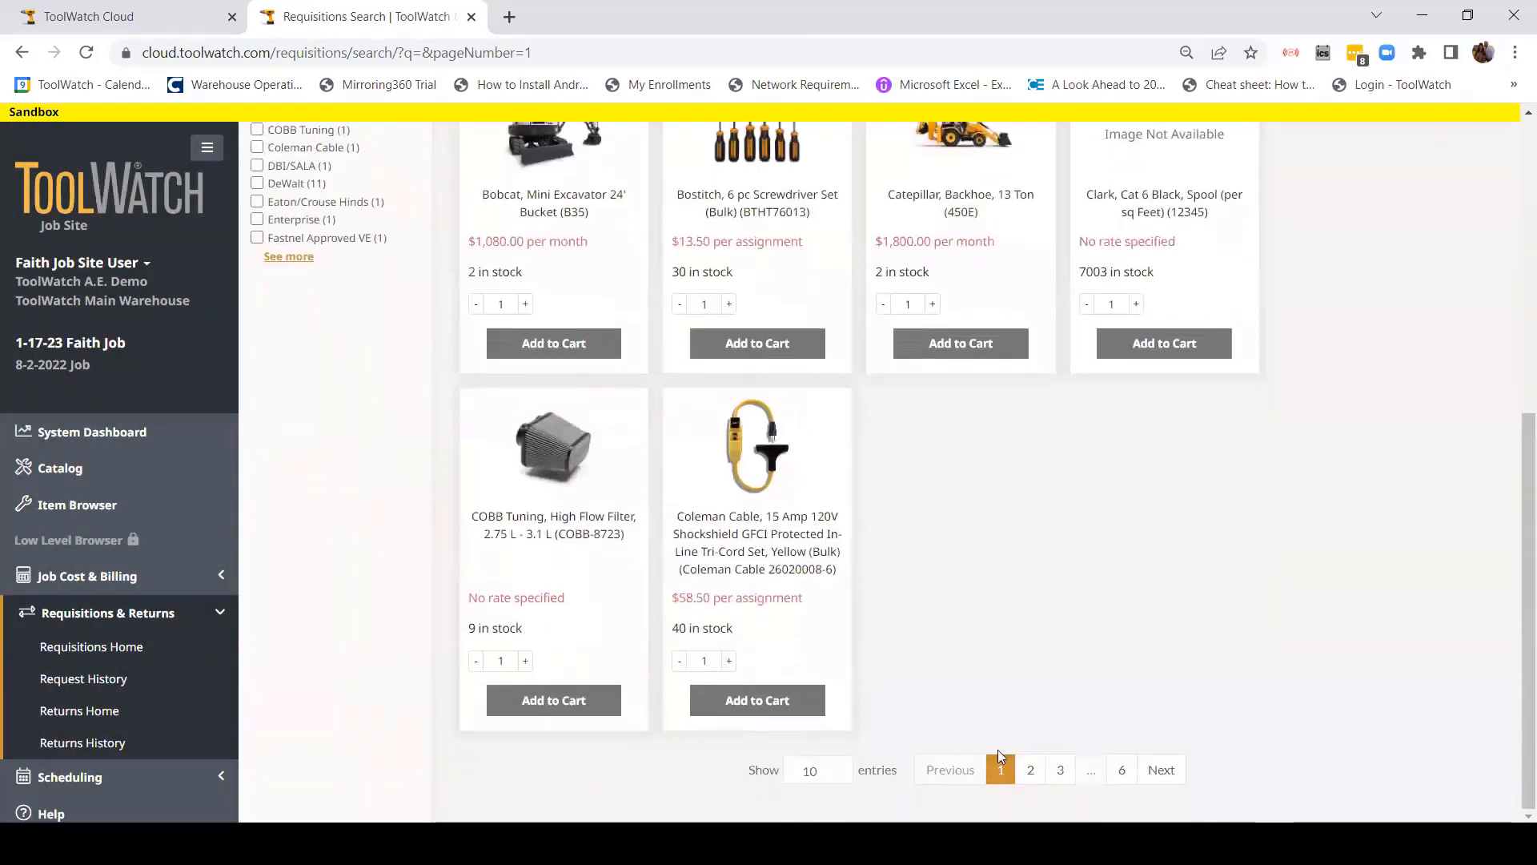
pyautogui.scroll(5, 957, 621)
pyautogui.scroll(1, 924, 569)
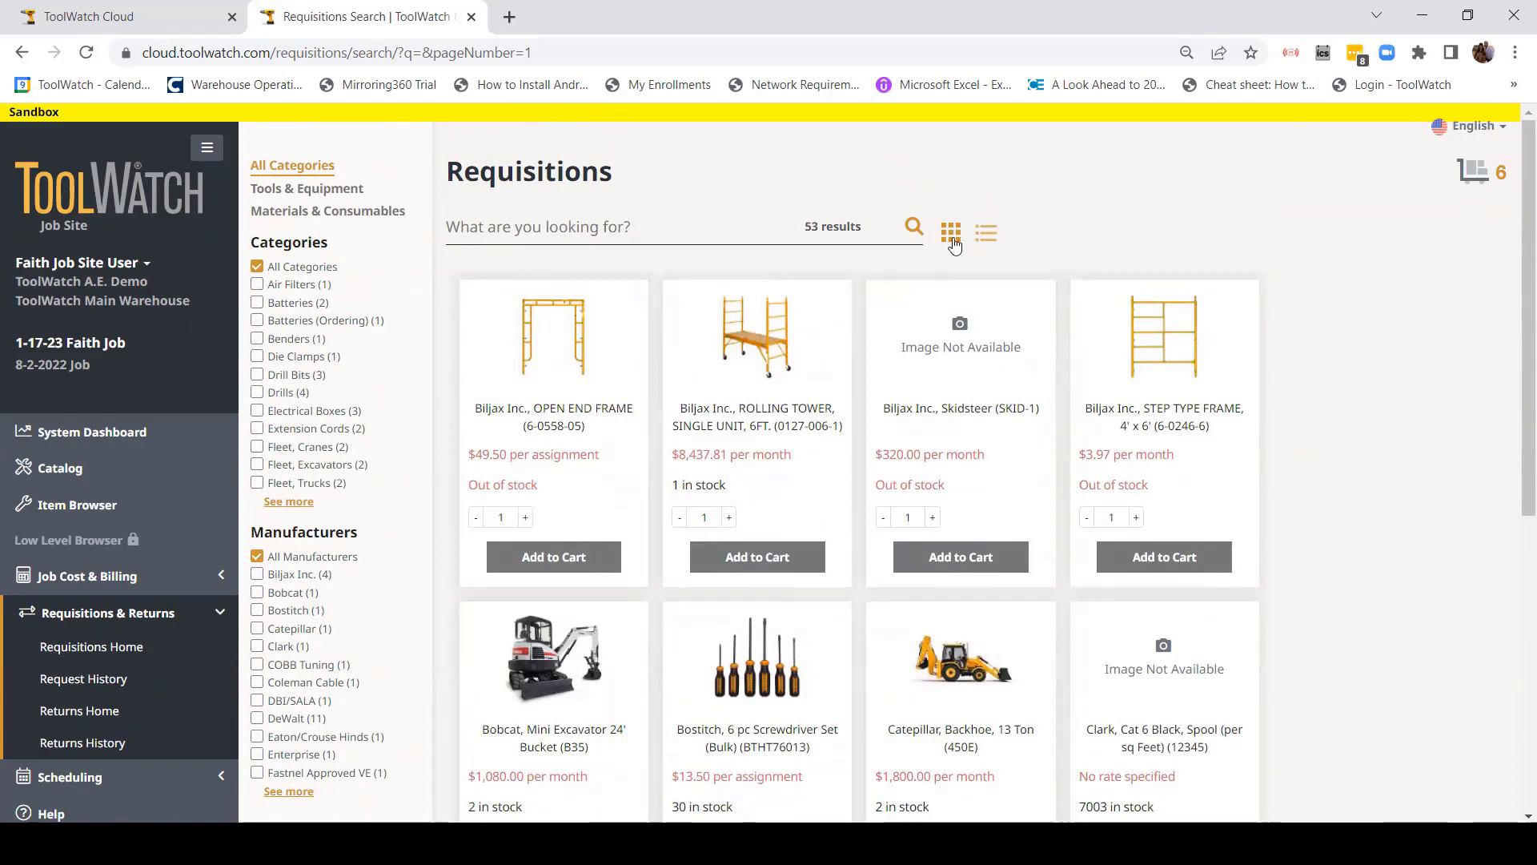
# Step: Switch the results to list view and back to grid, then return to Requisitions Home
pyautogui.click(985, 233)
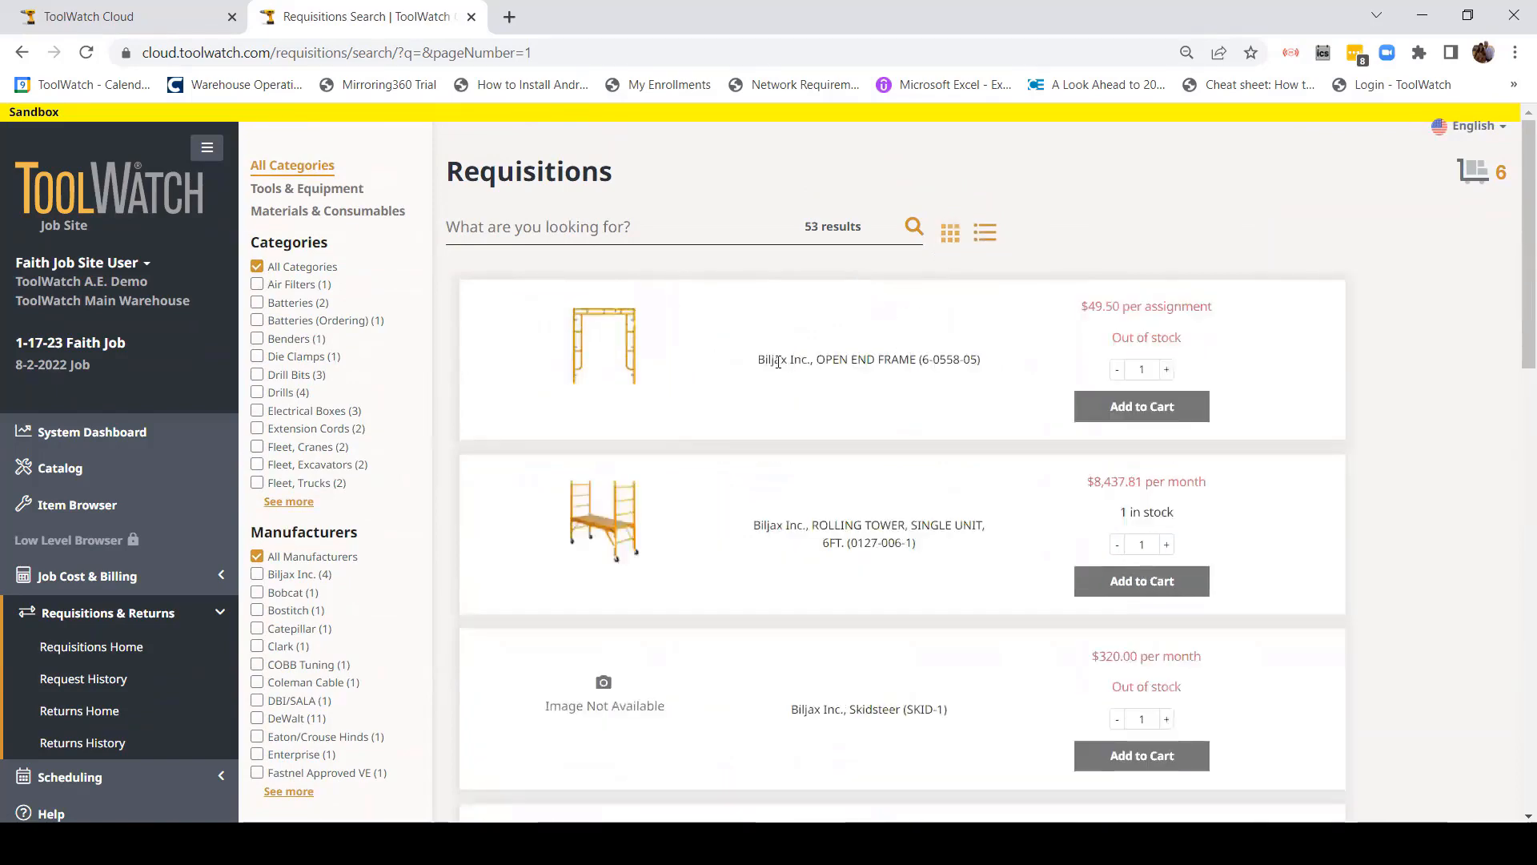
pyautogui.scroll(-5, 652, 464)
pyautogui.scroll(4, 652, 463)
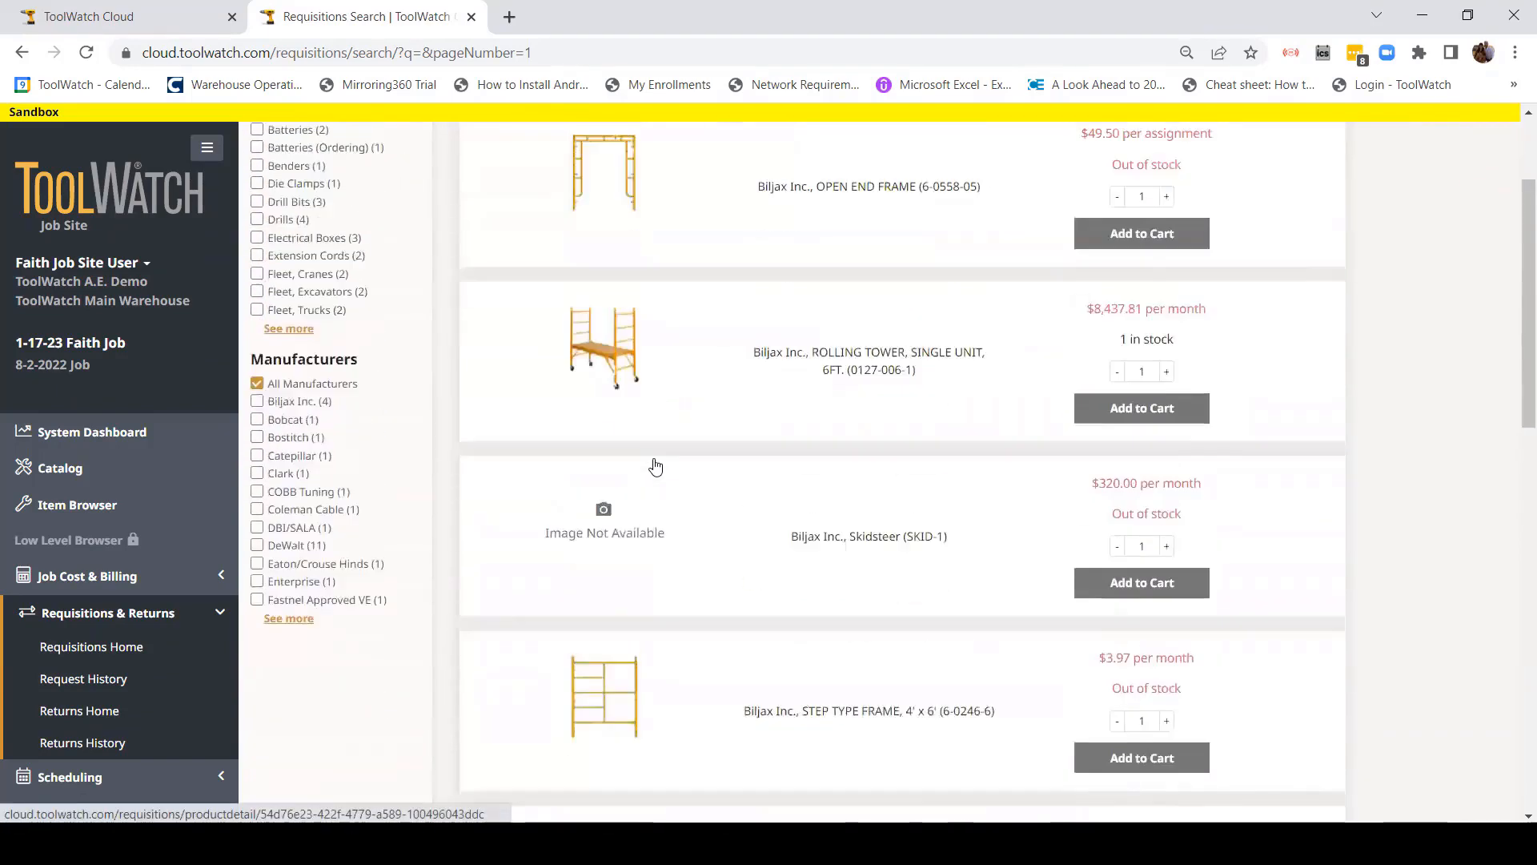
pyautogui.scroll(1, 743, 343)
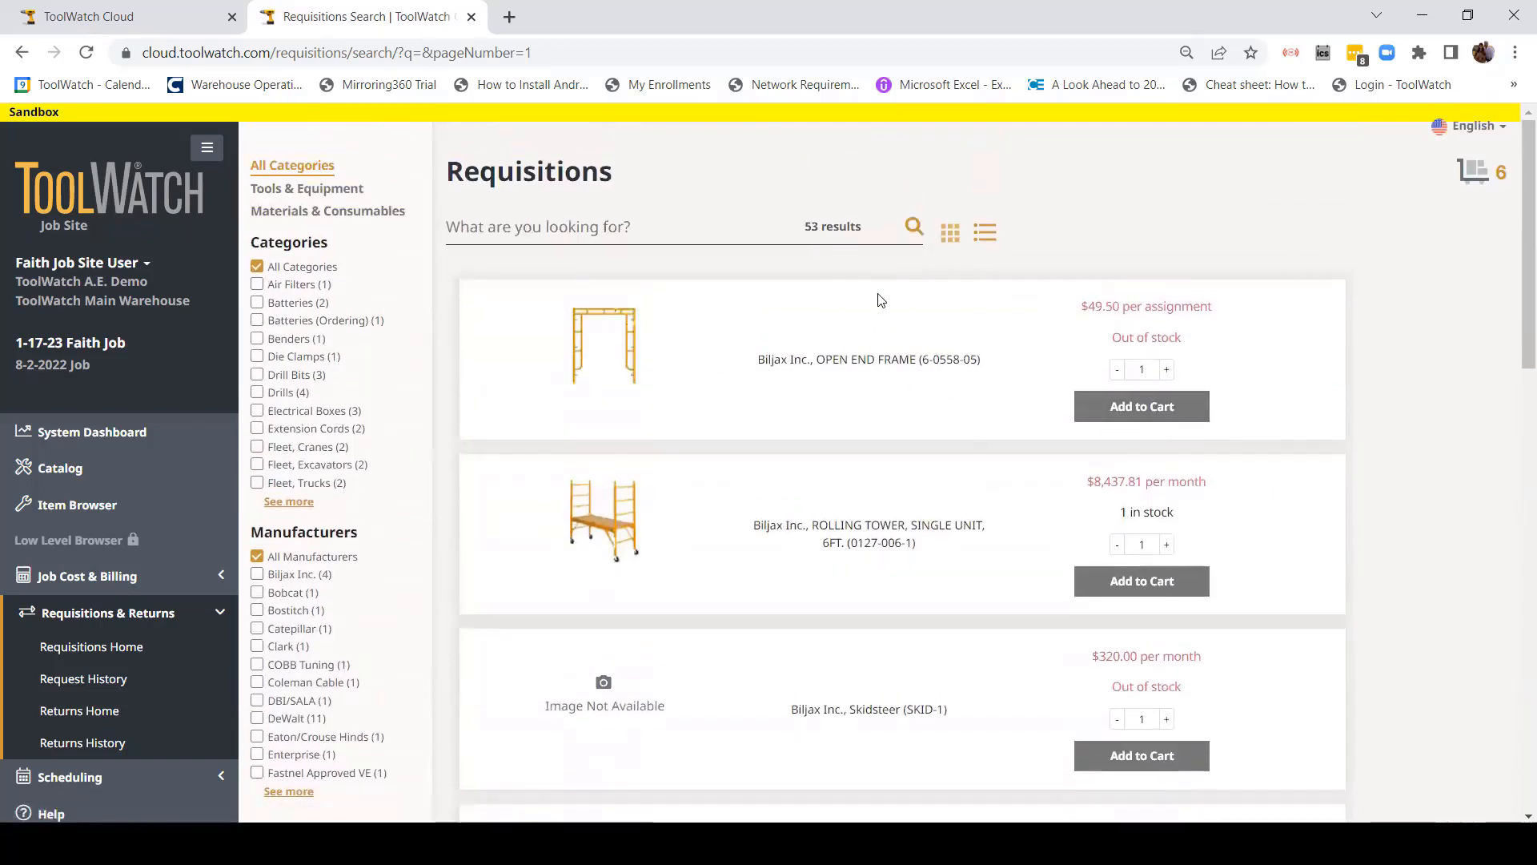
pyautogui.click(949, 244)
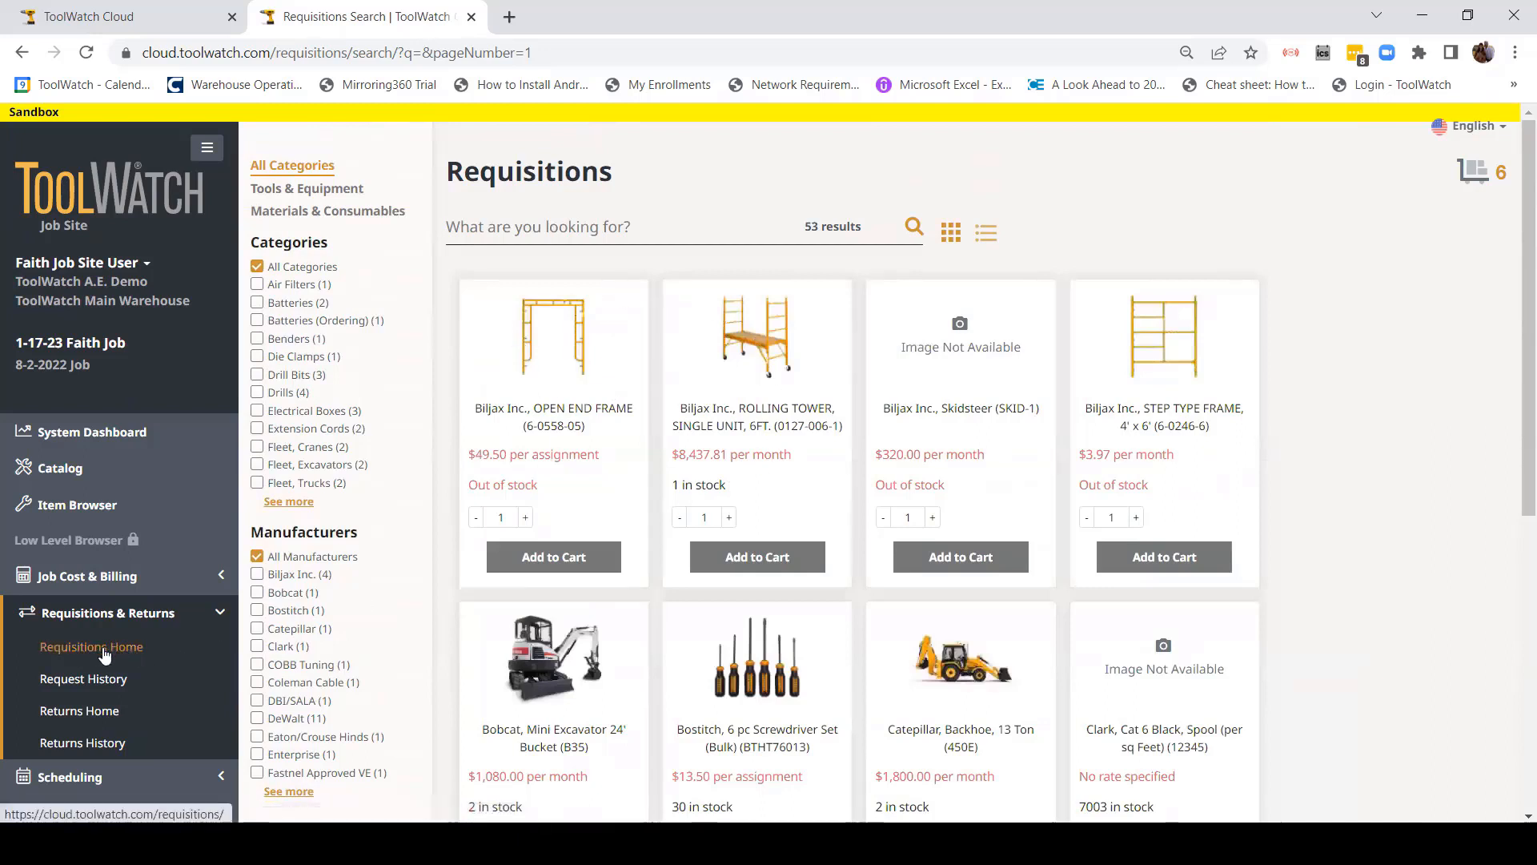
pyautogui.click(103, 652)
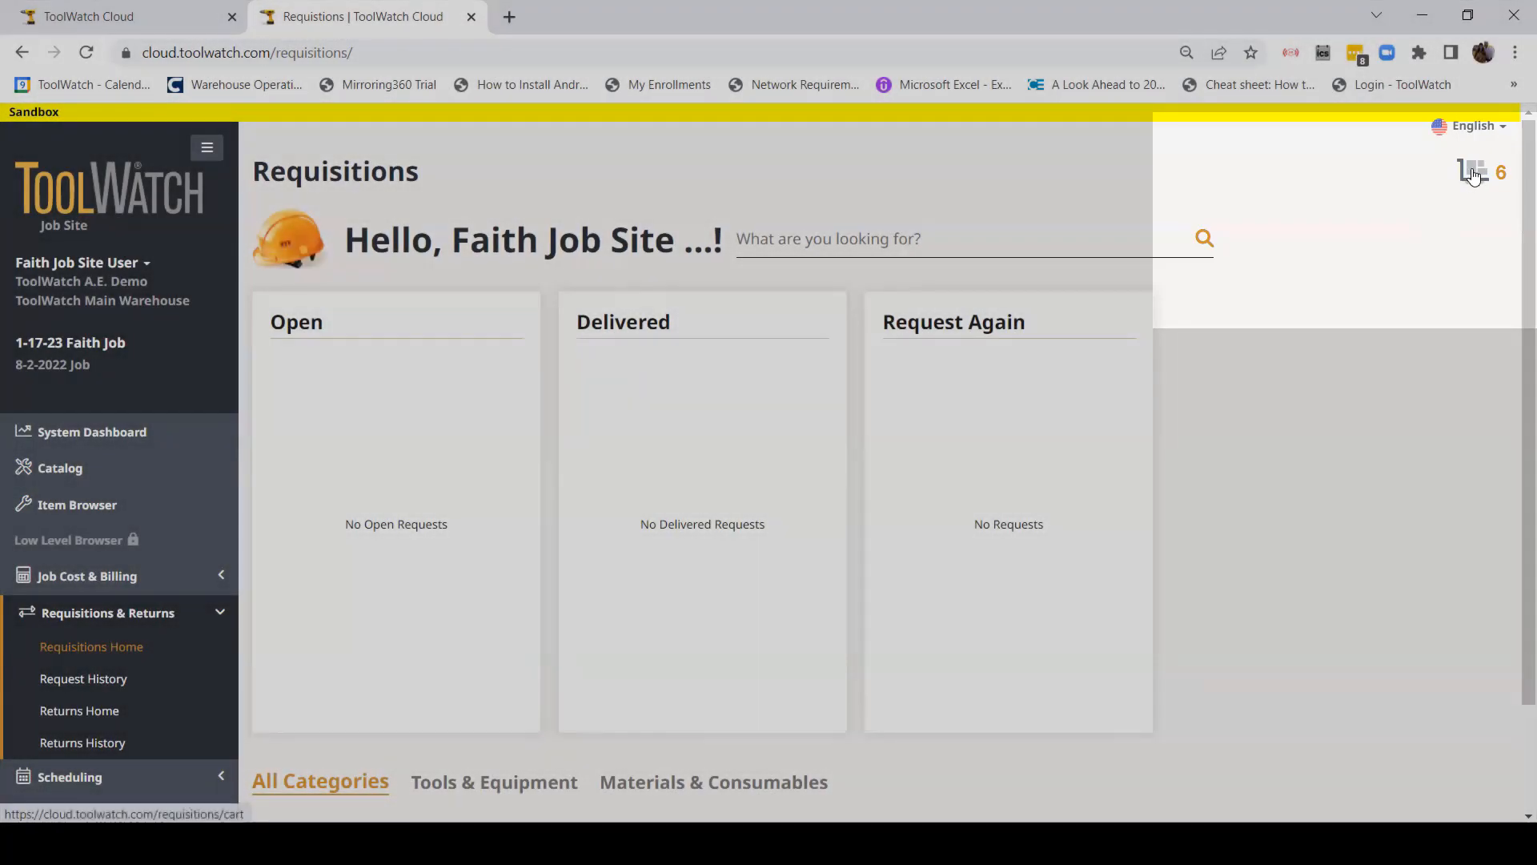
# Step: Review the 6-item cart, glance at the drill's cost code options, and proceed to Checkout
pyautogui.click(1473, 177)
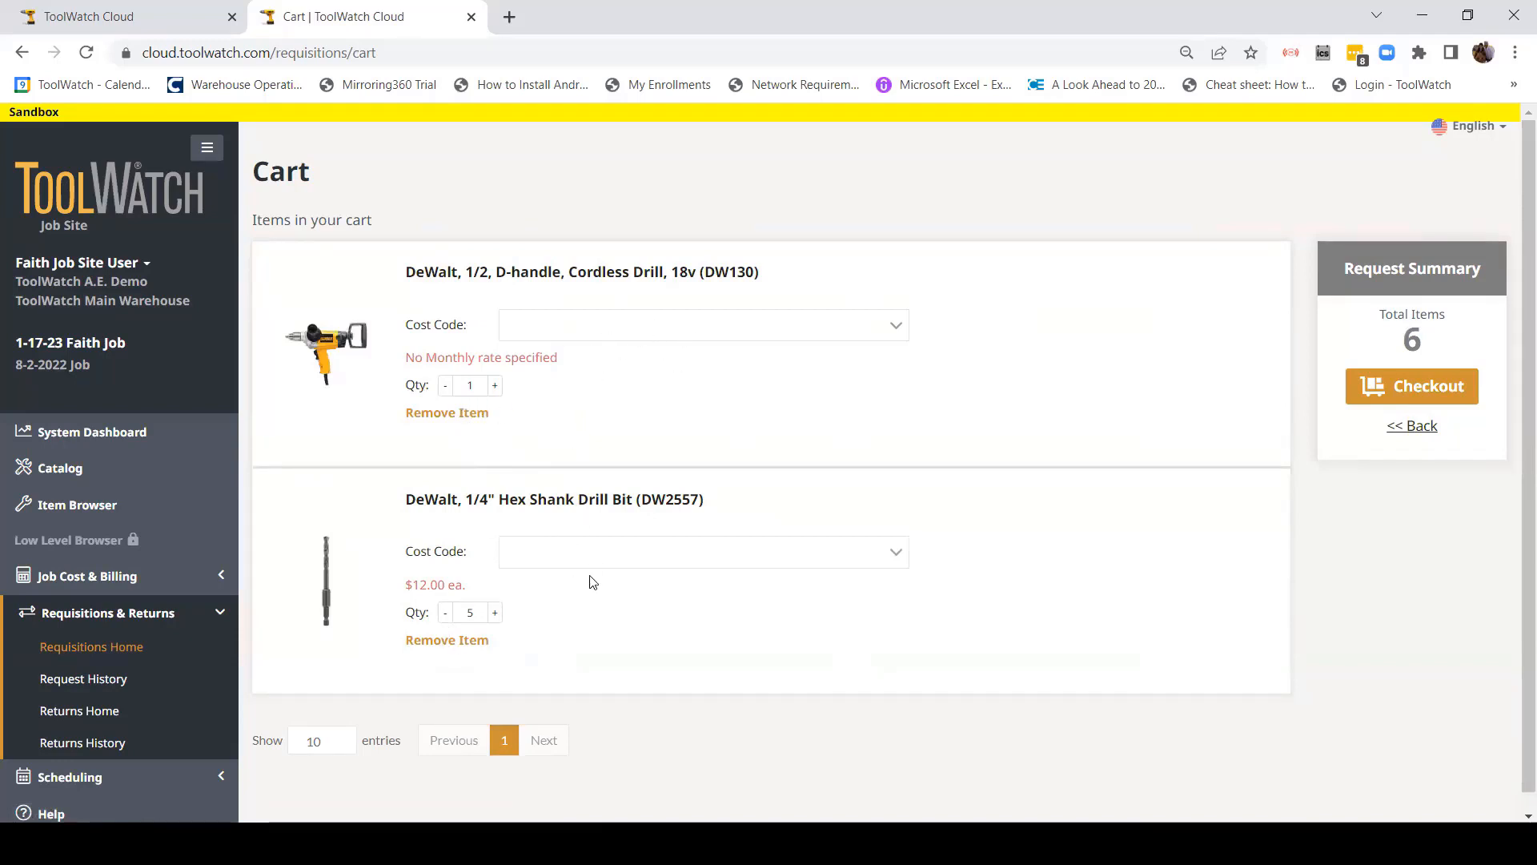
pyautogui.click(893, 329)
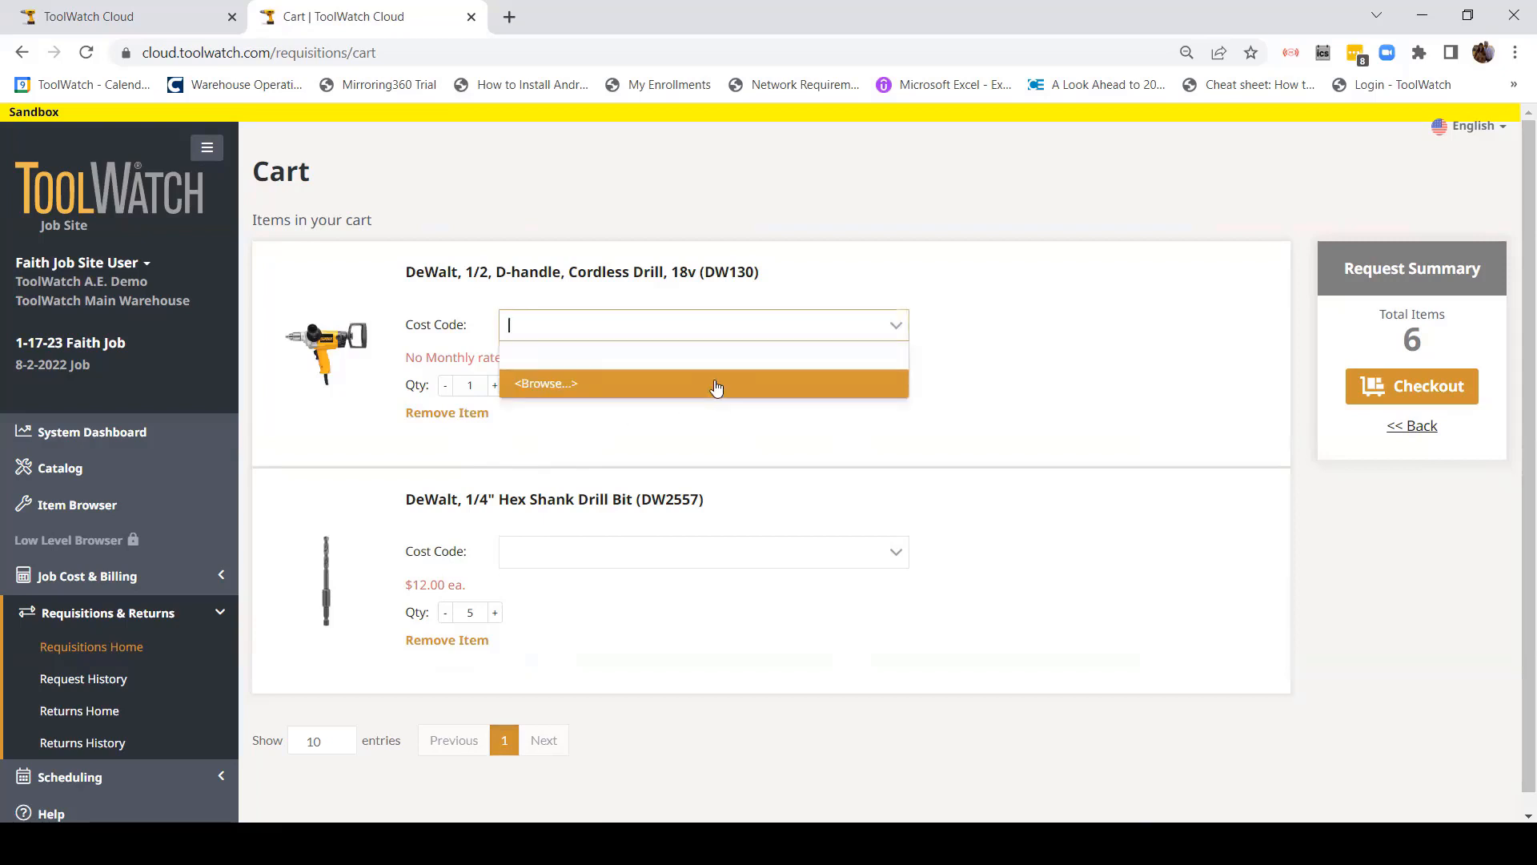
pyautogui.click(726, 439)
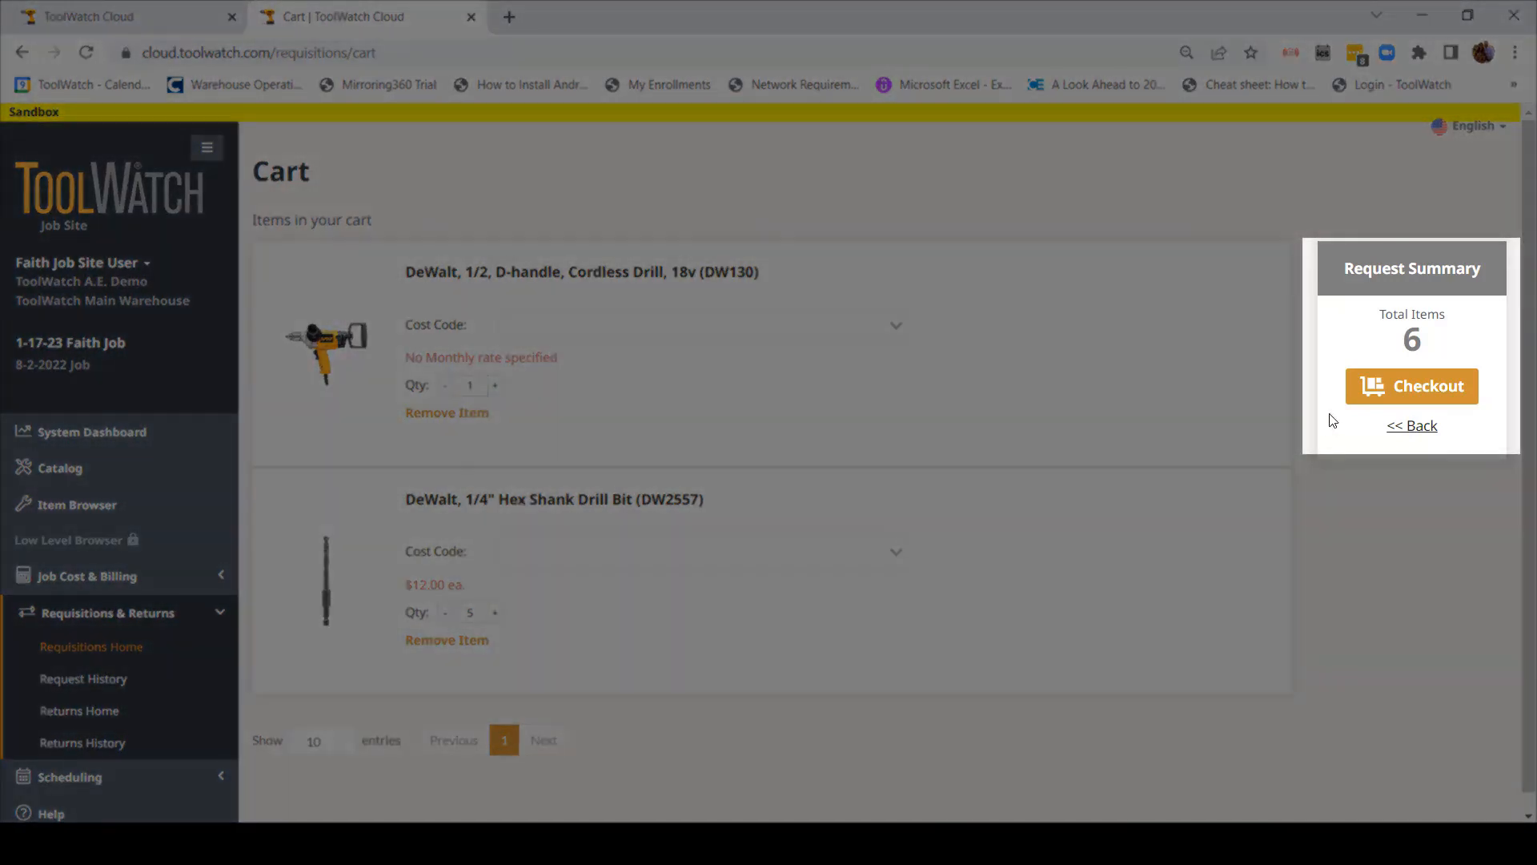
pyautogui.click(1414, 396)
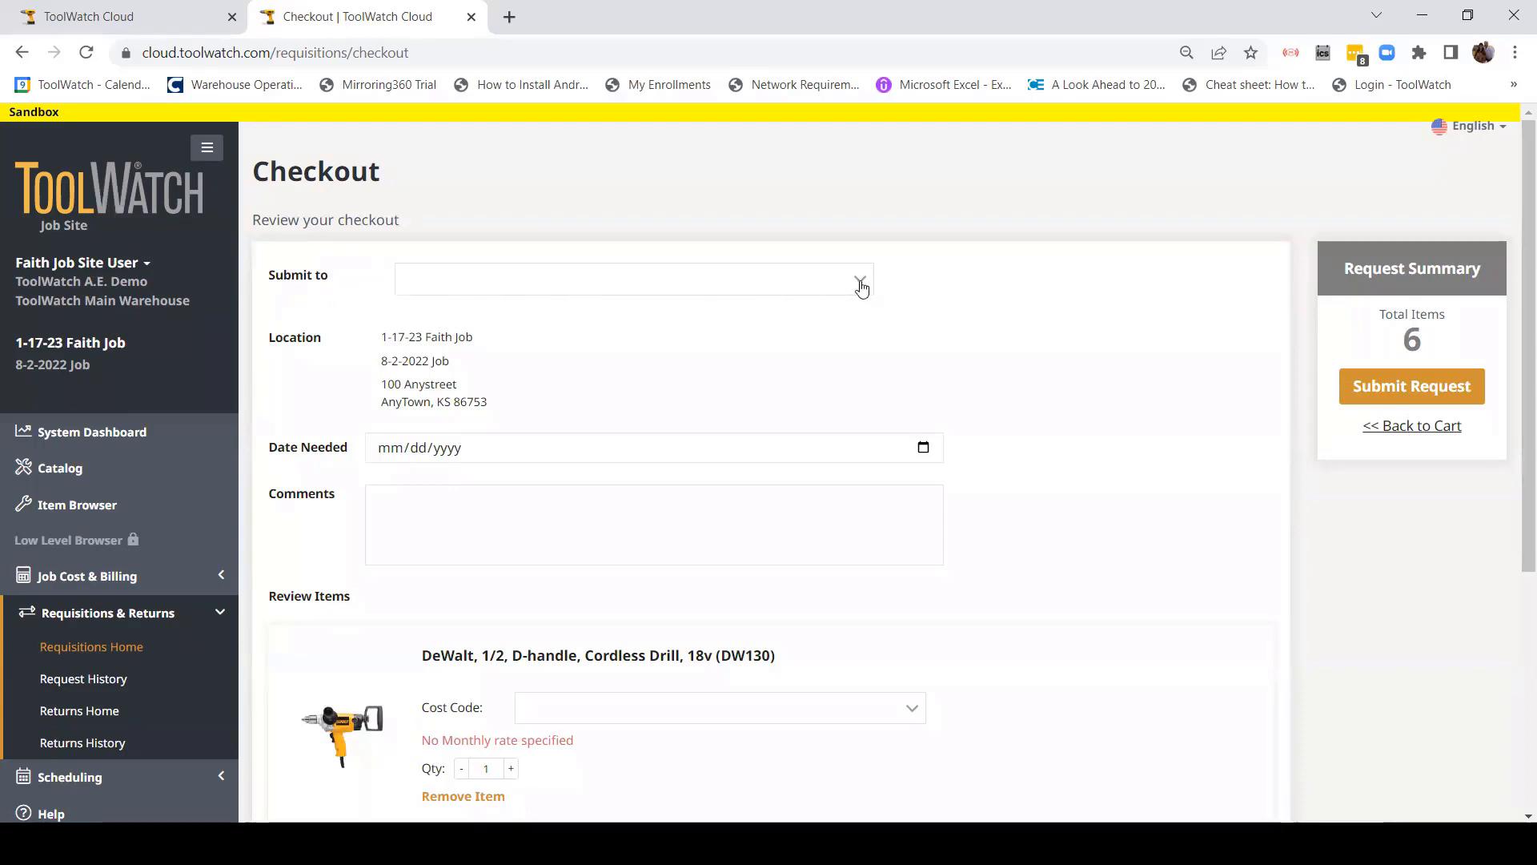
# Step: Dismiss the Welcome dialog and set Submit to ToolWatch Main Warehouse, found by searching 'Main'
pyautogui.click(71, 301)
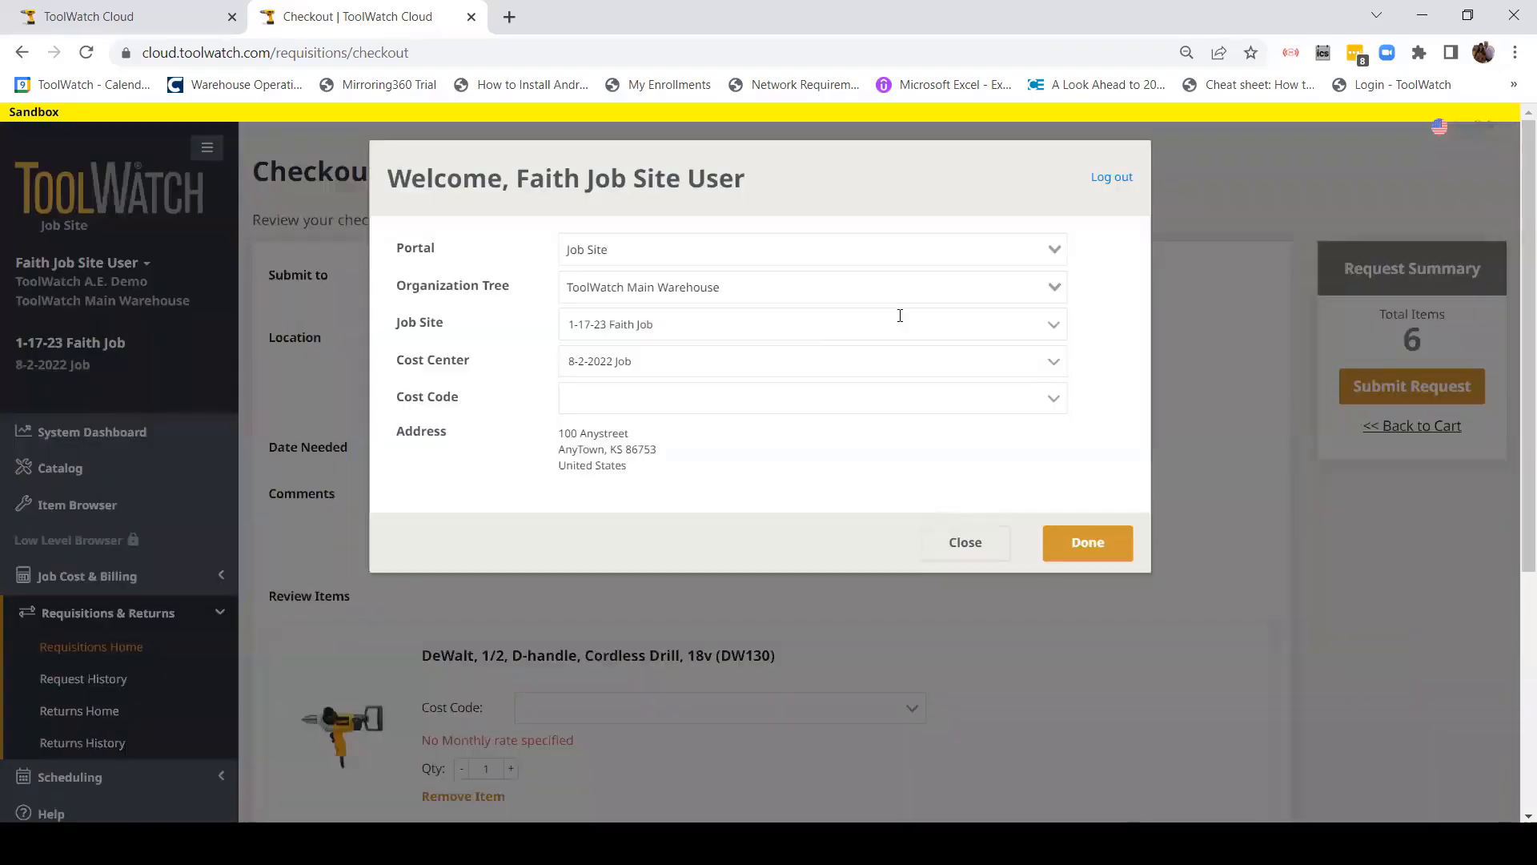
pyautogui.click(965, 542)
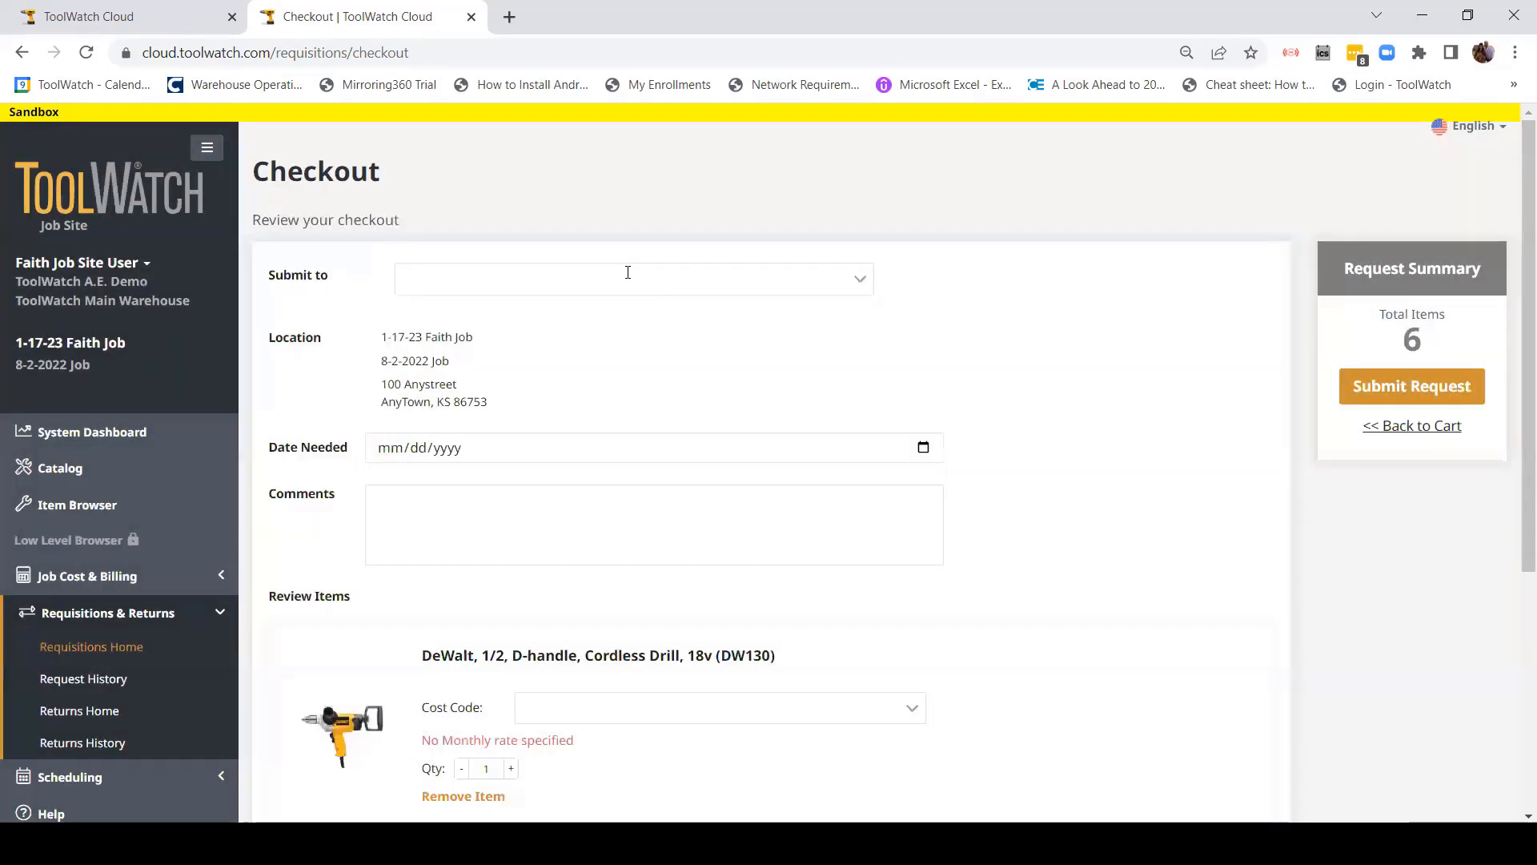
pyautogui.click(855, 284)
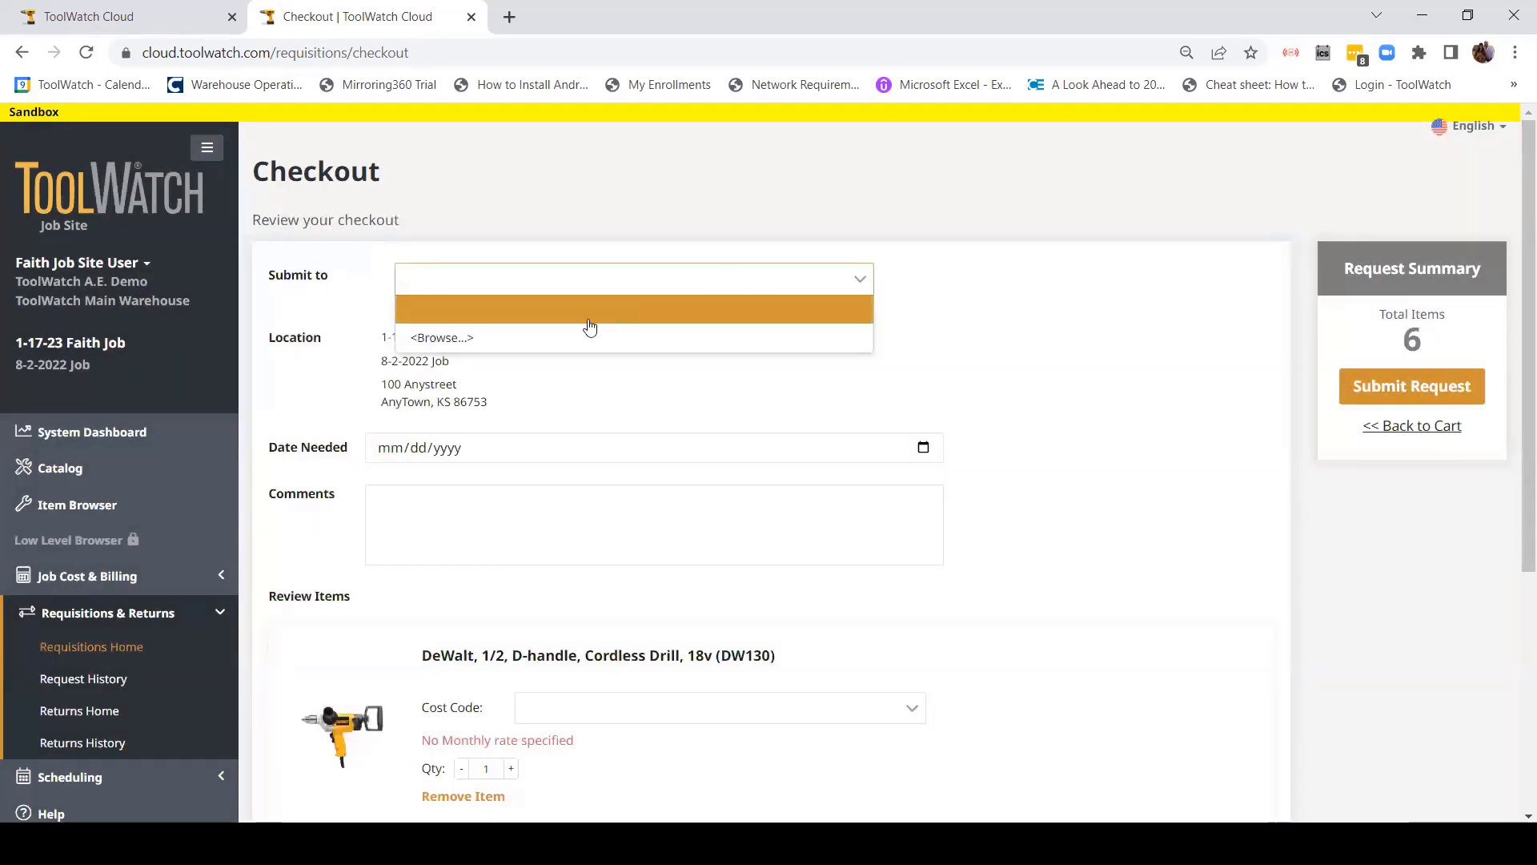
pyautogui.click(432, 339)
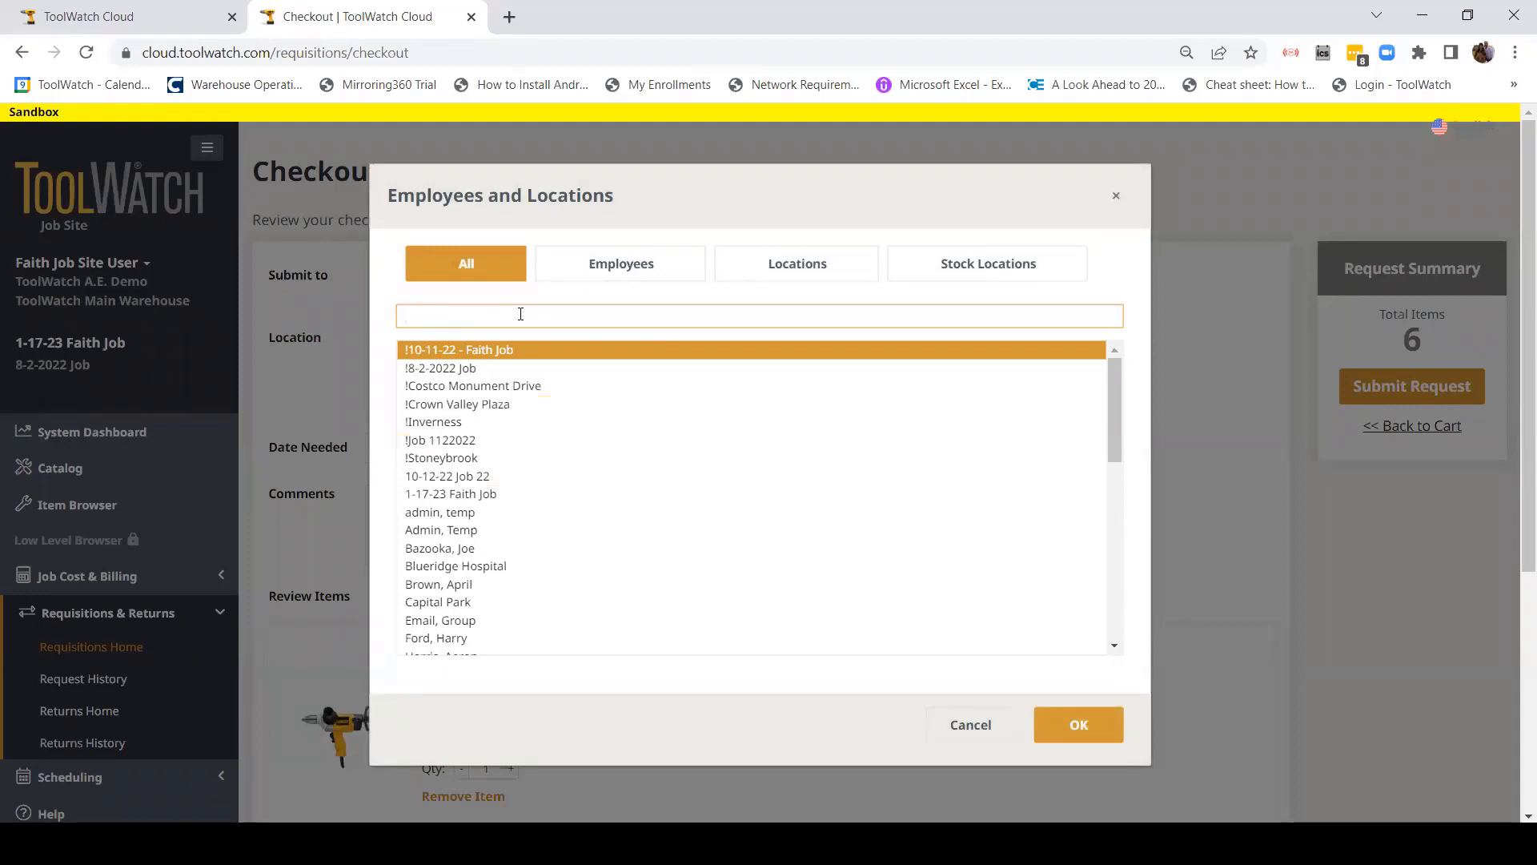
pyautogui.write('Main')
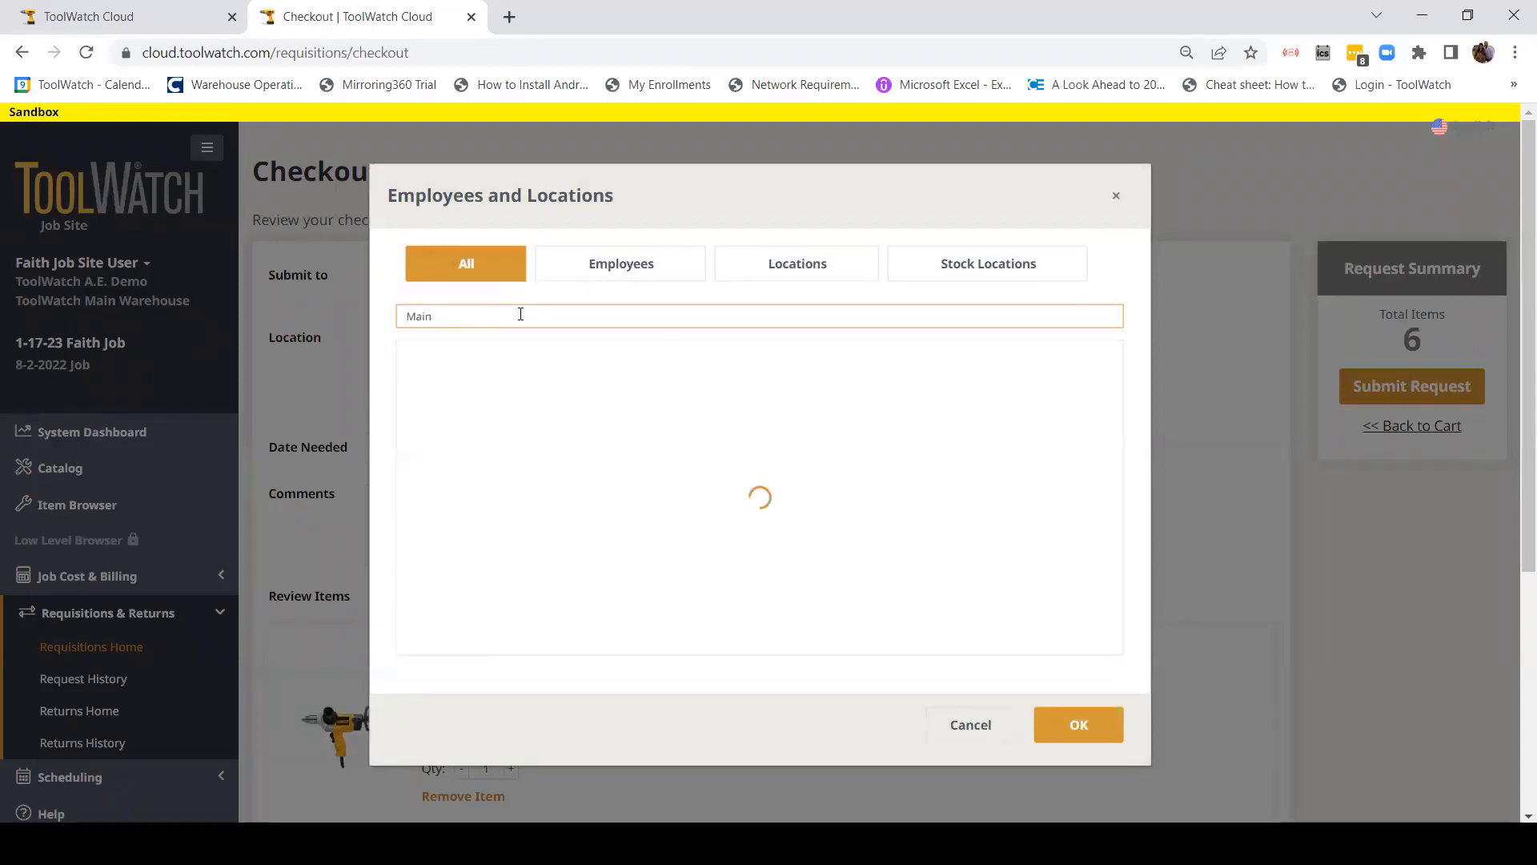
pyautogui.click(498, 353)
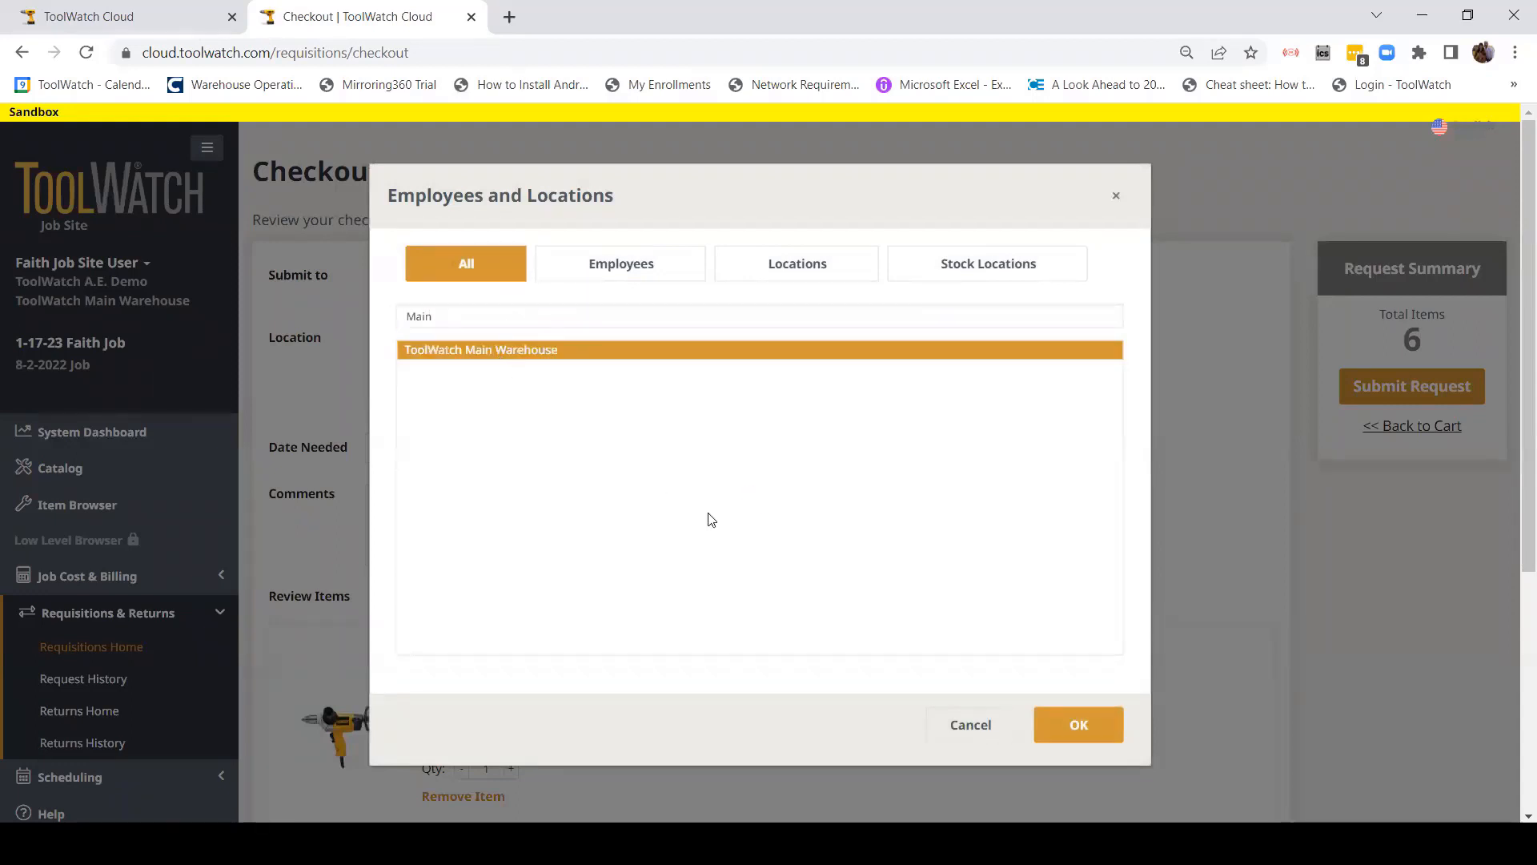
pyautogui.click(1077, 726)
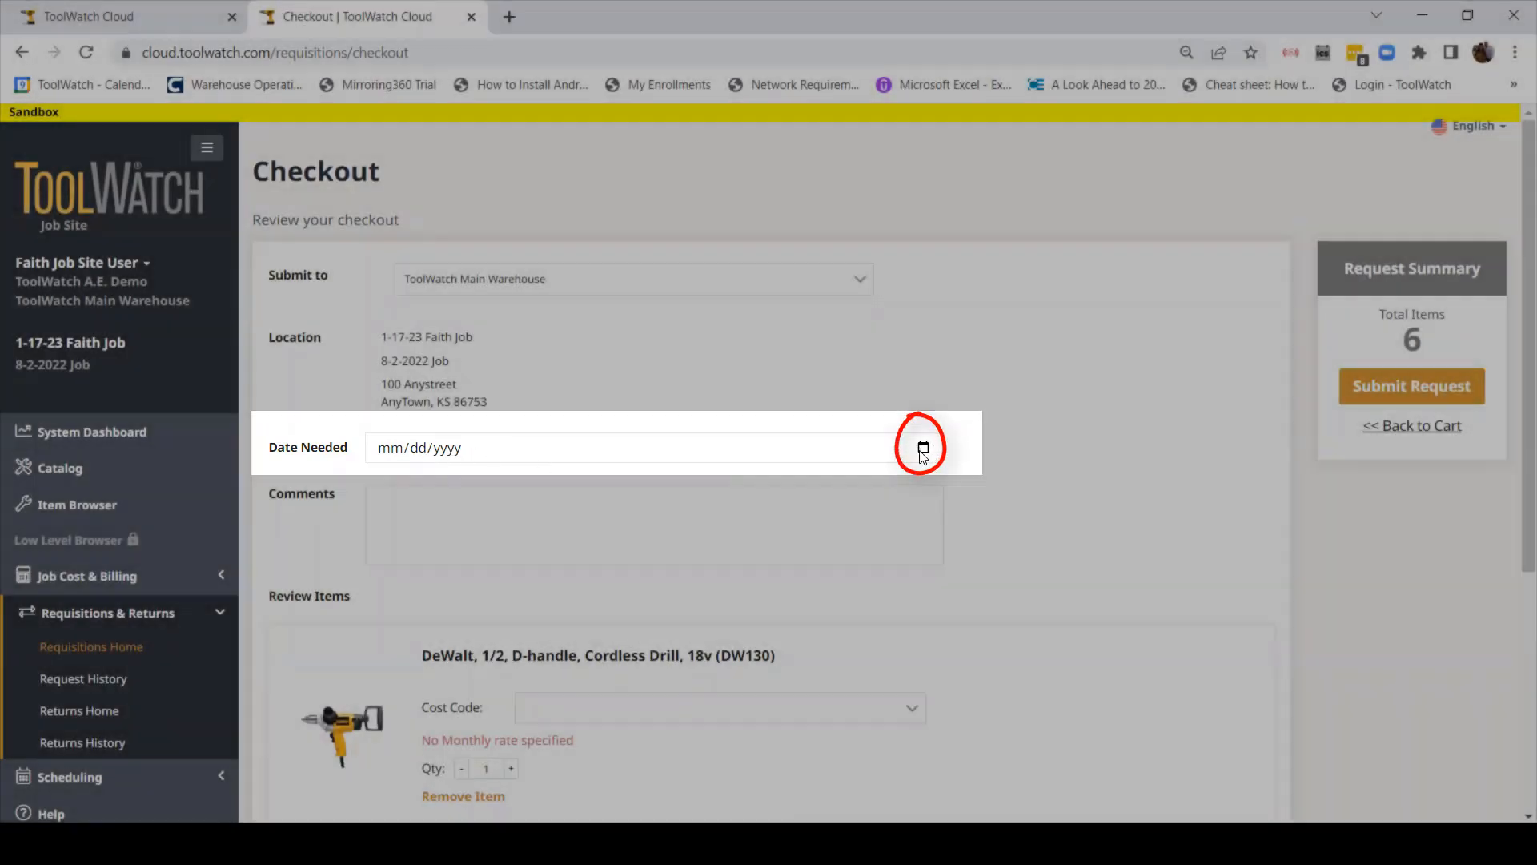
# Step: Set the Date Needed to 01/20/2023 from the calendar
pyautogui.click(923, 448)
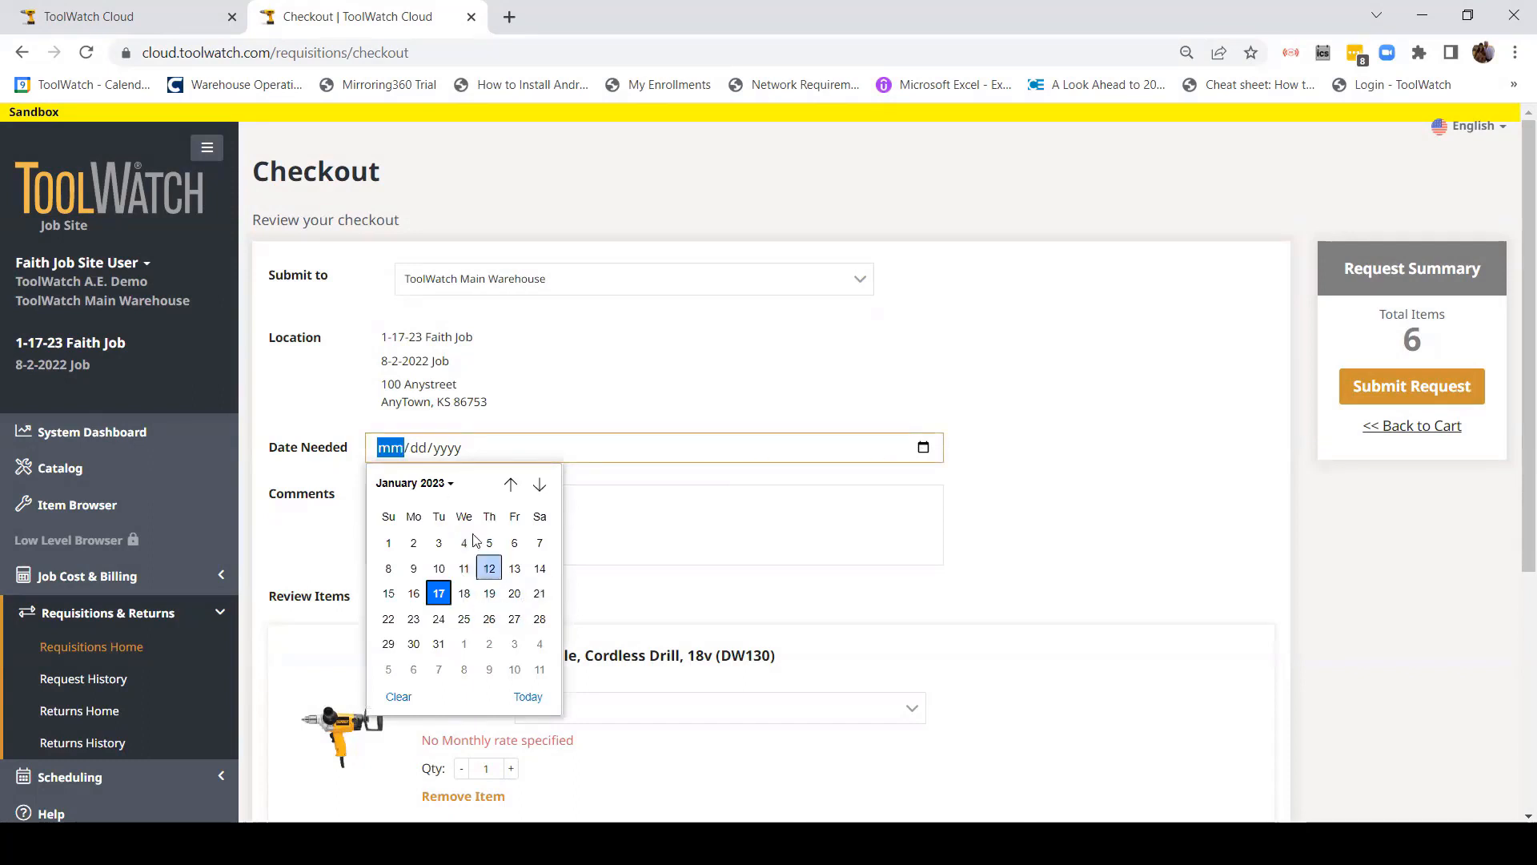
pyautogui.click(516, 597)
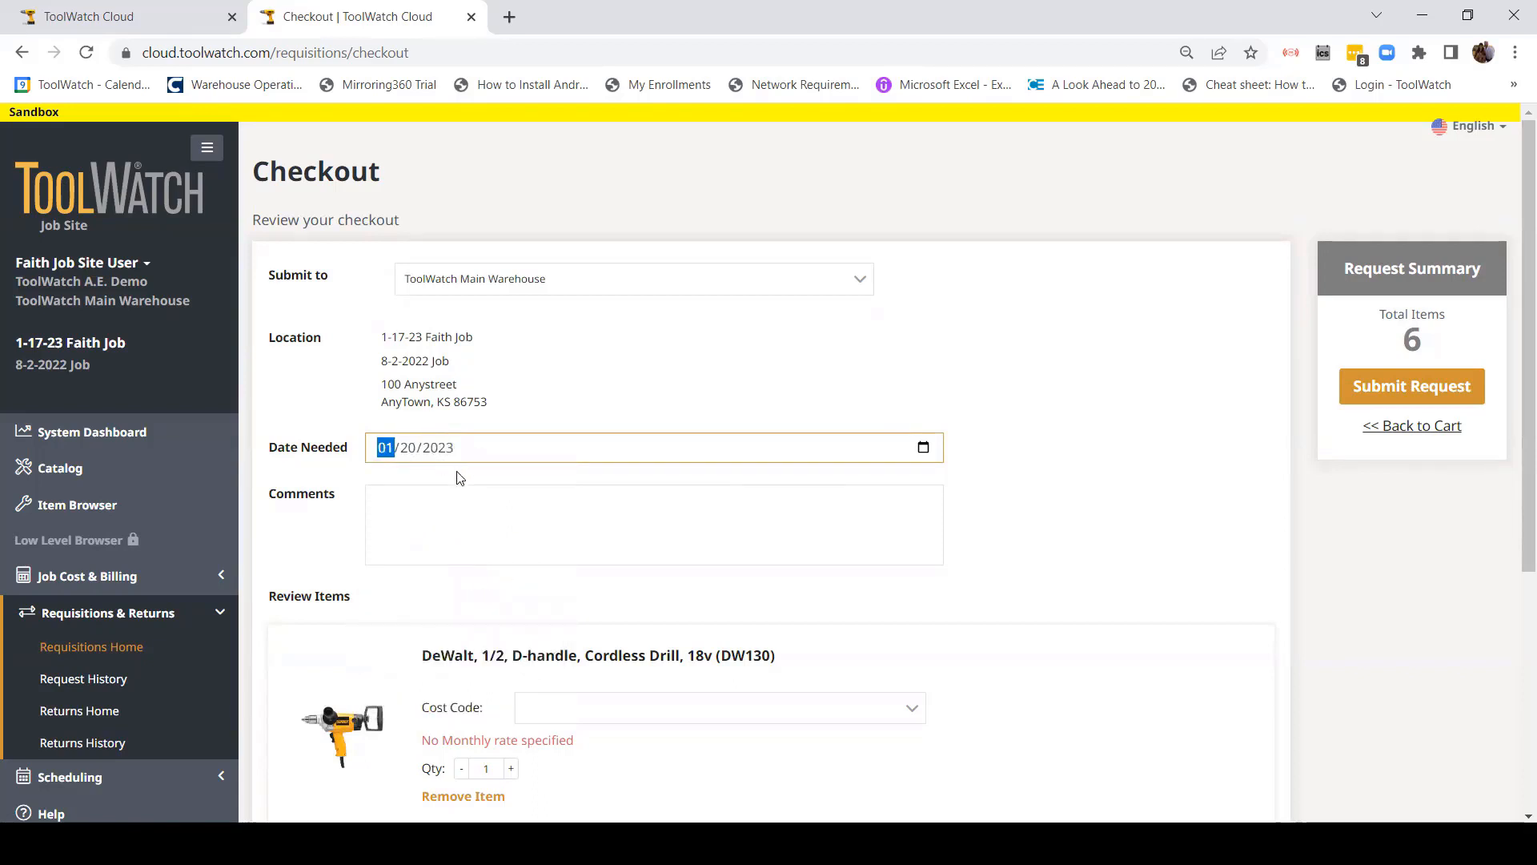
pyautogui.click(494, 479)
# Step: Add the comment 'Please deliver before noon' and submit the checkout request
pyautogui.click(421, 509)
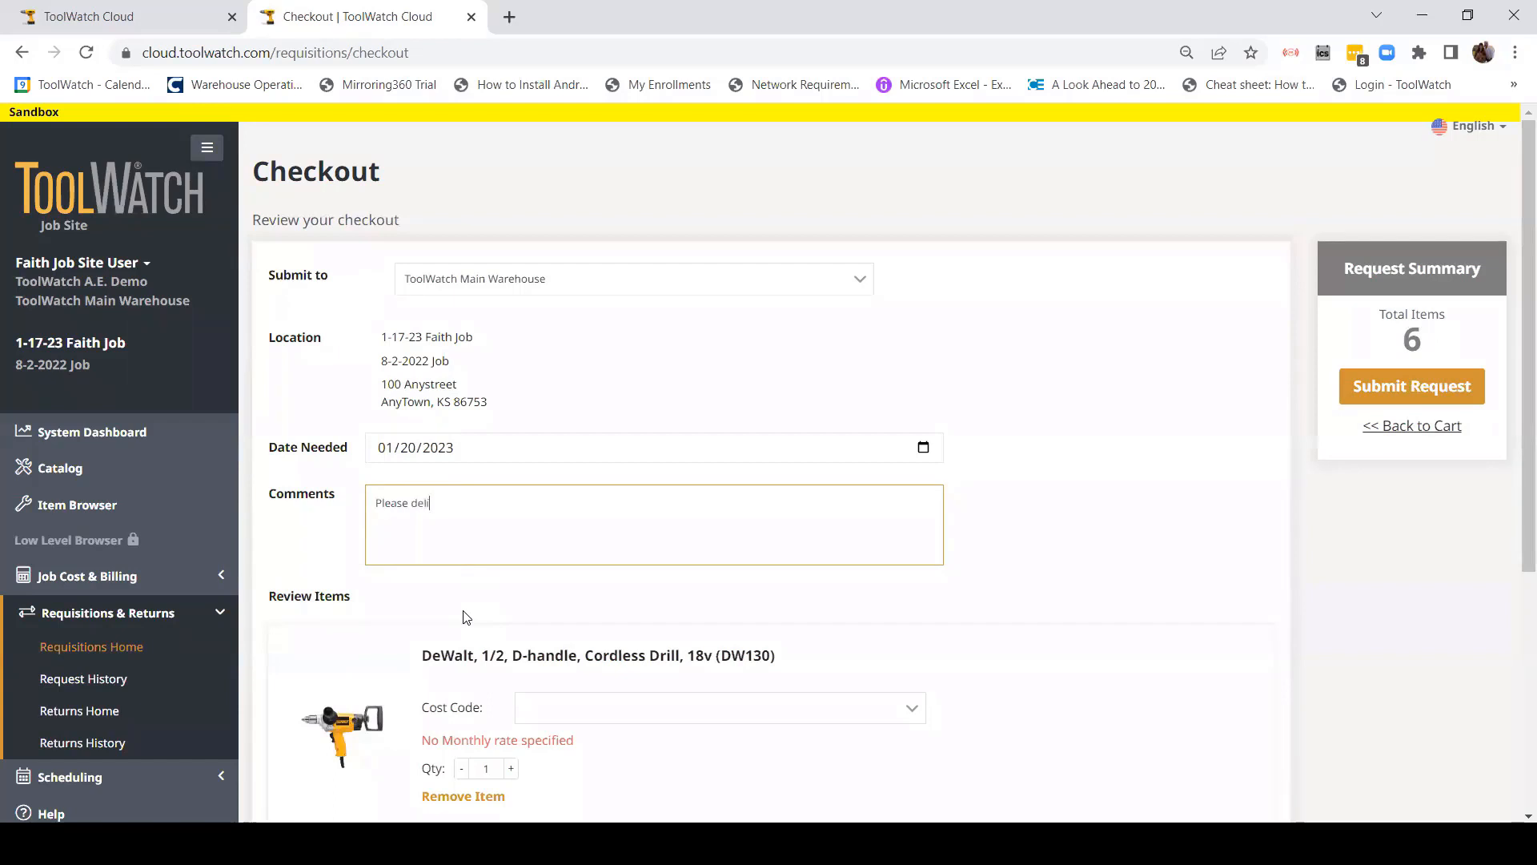
pyautogui.write('before noon')
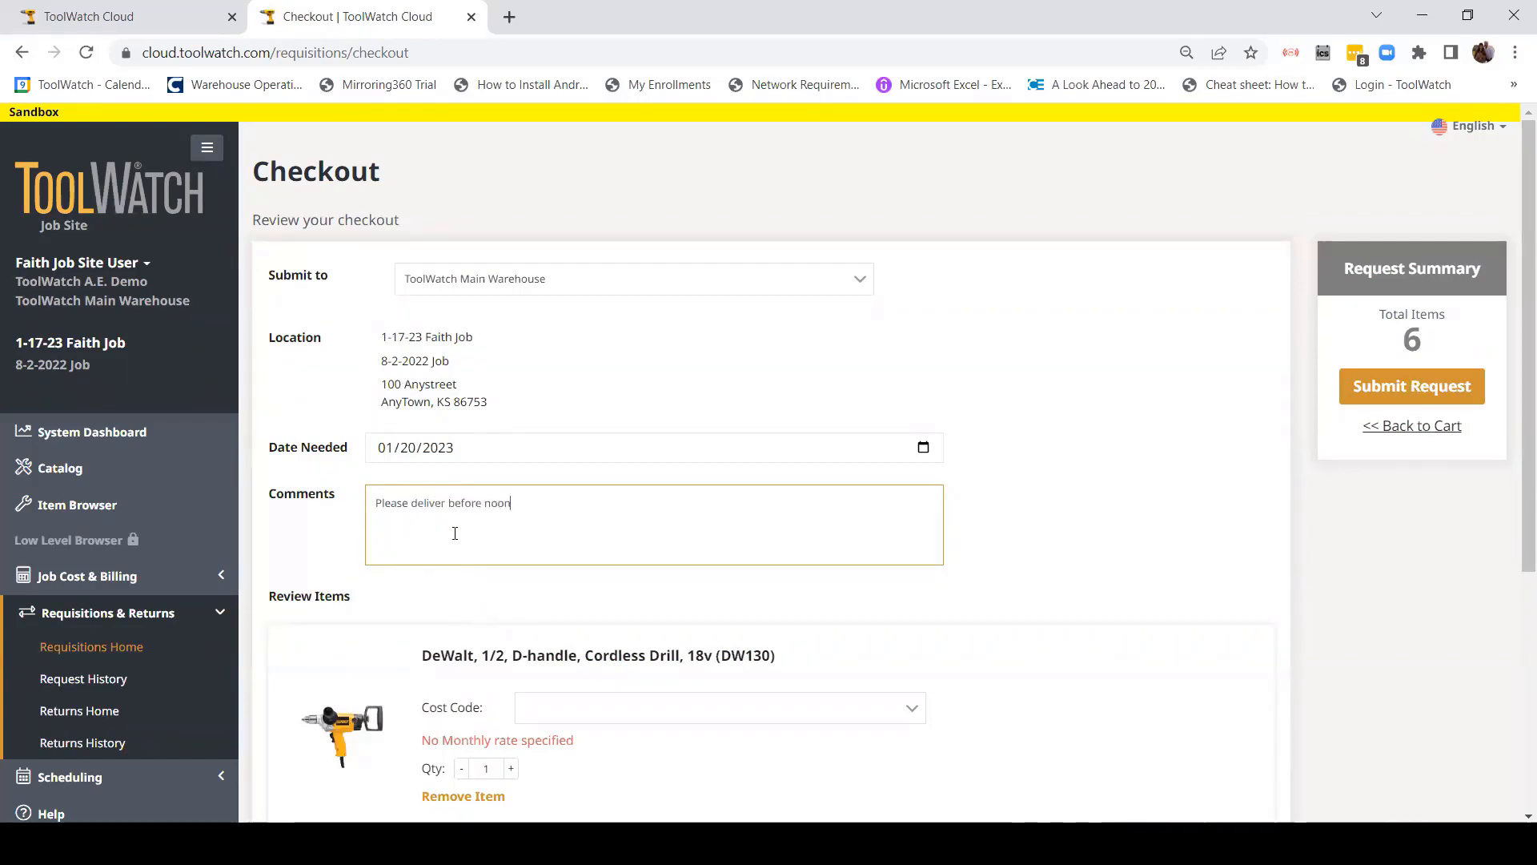
pyautogui.scroll(-5, 525, 585)
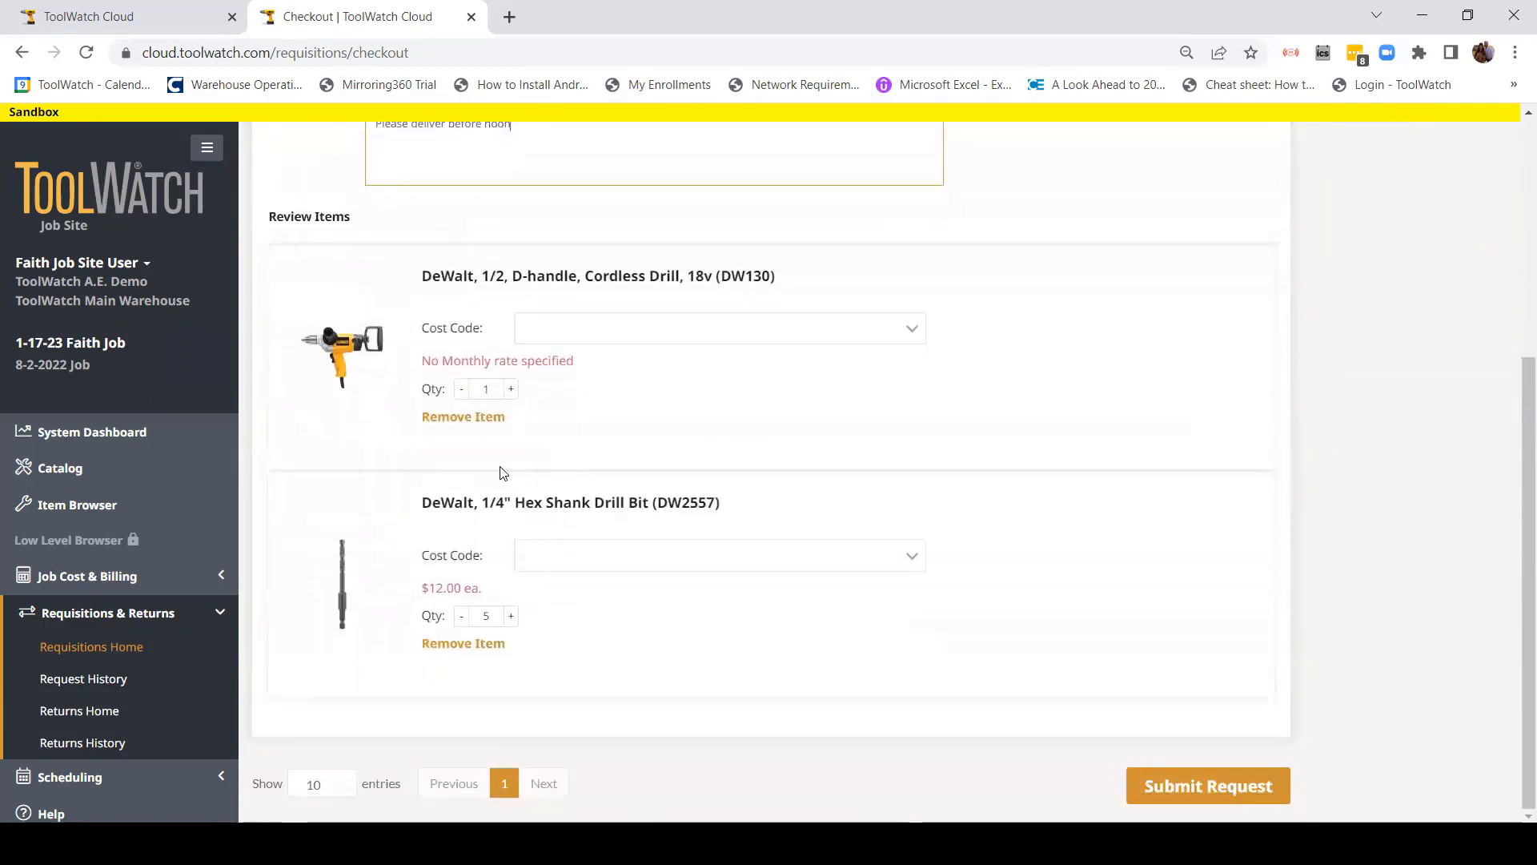
pyautogui.scroll(4, 501, 481)
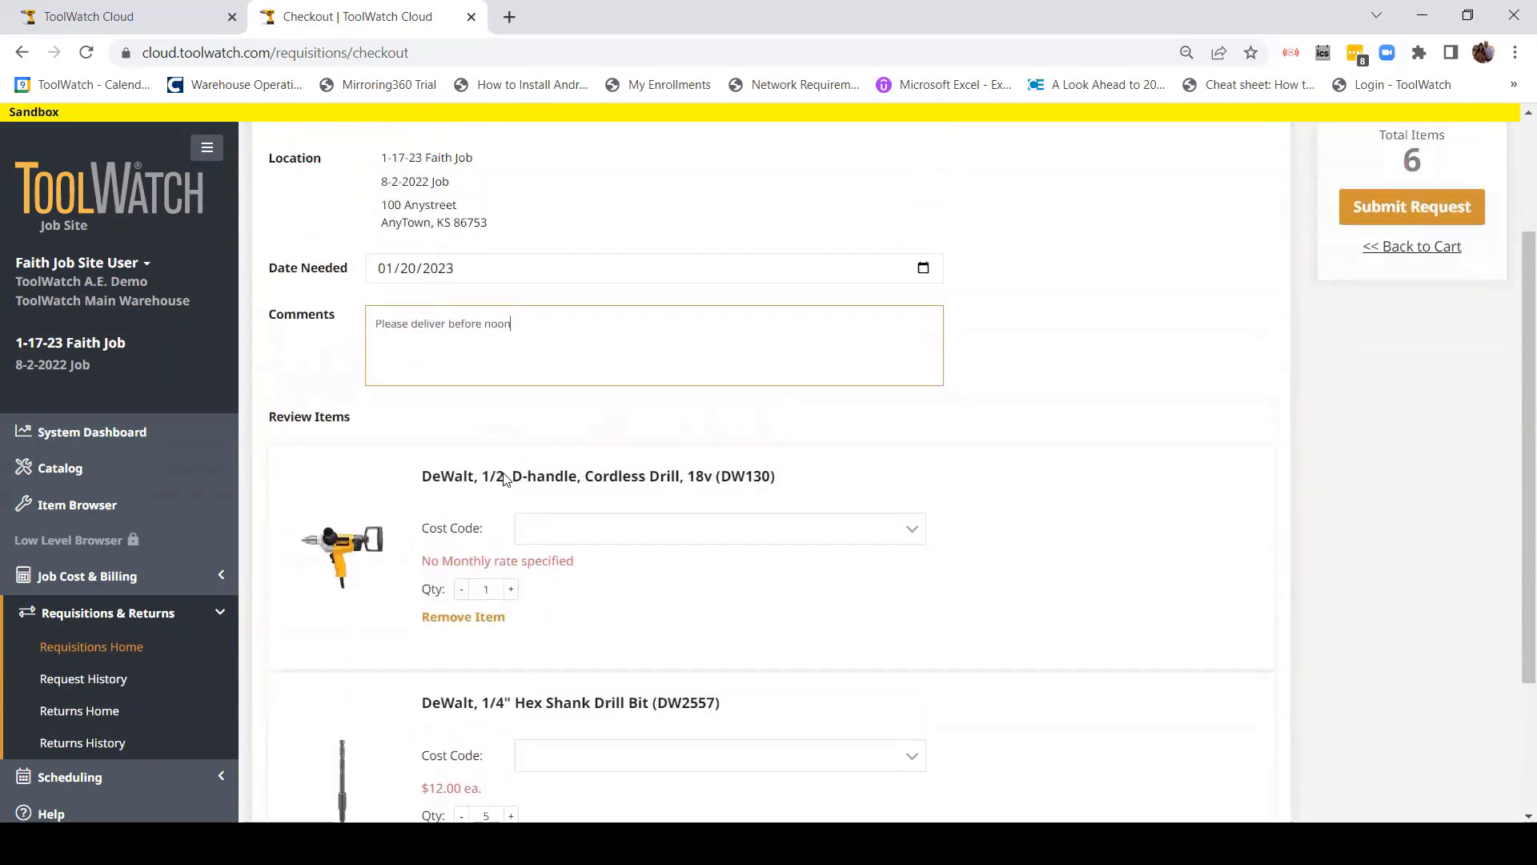
pyautogui.scroll(1, 615, 392)
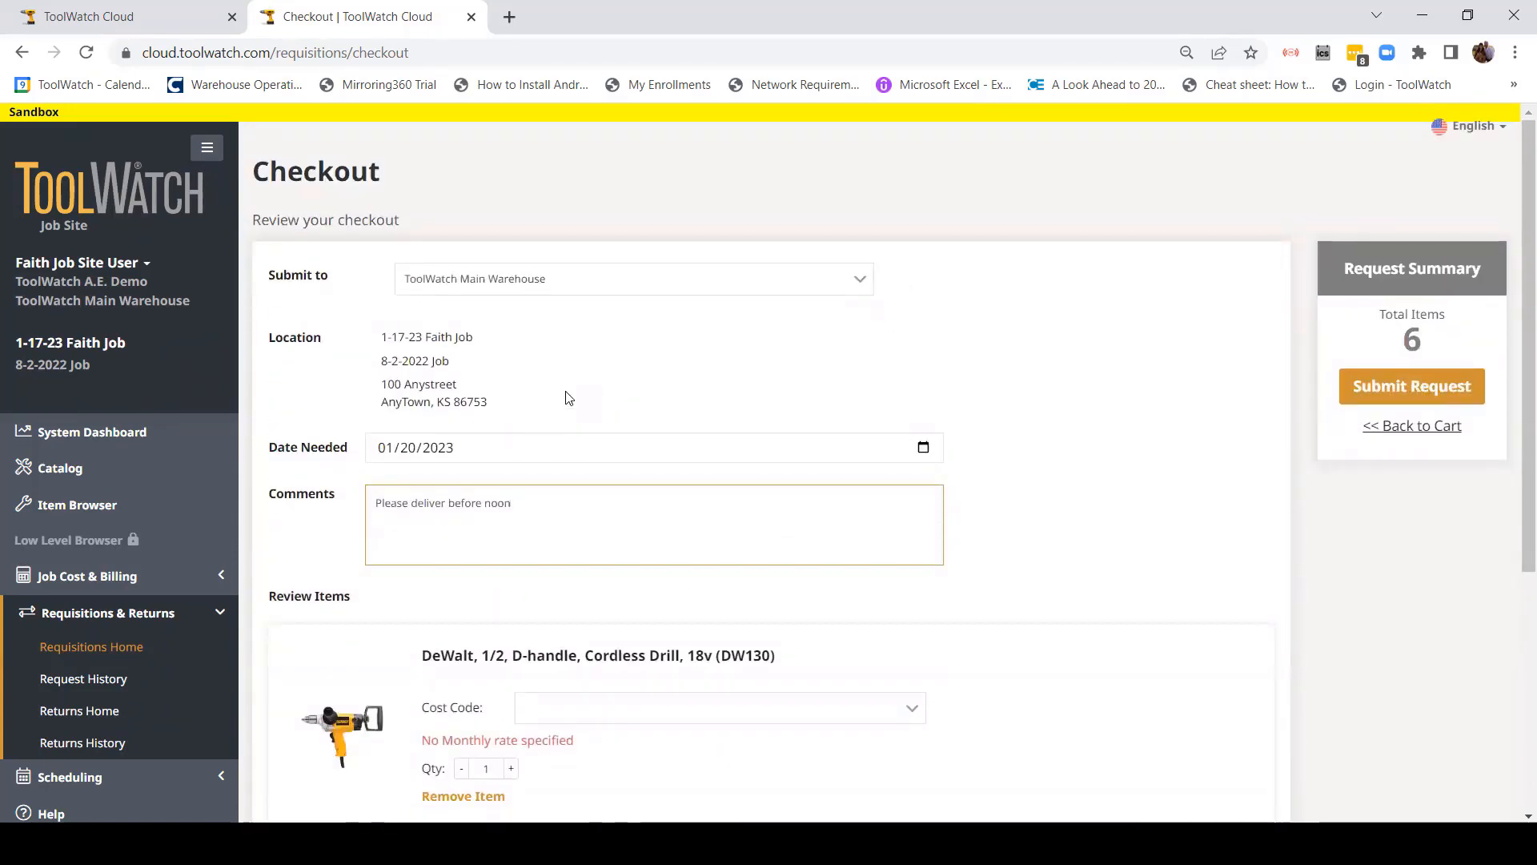
pyautogui.click(1414, 386)
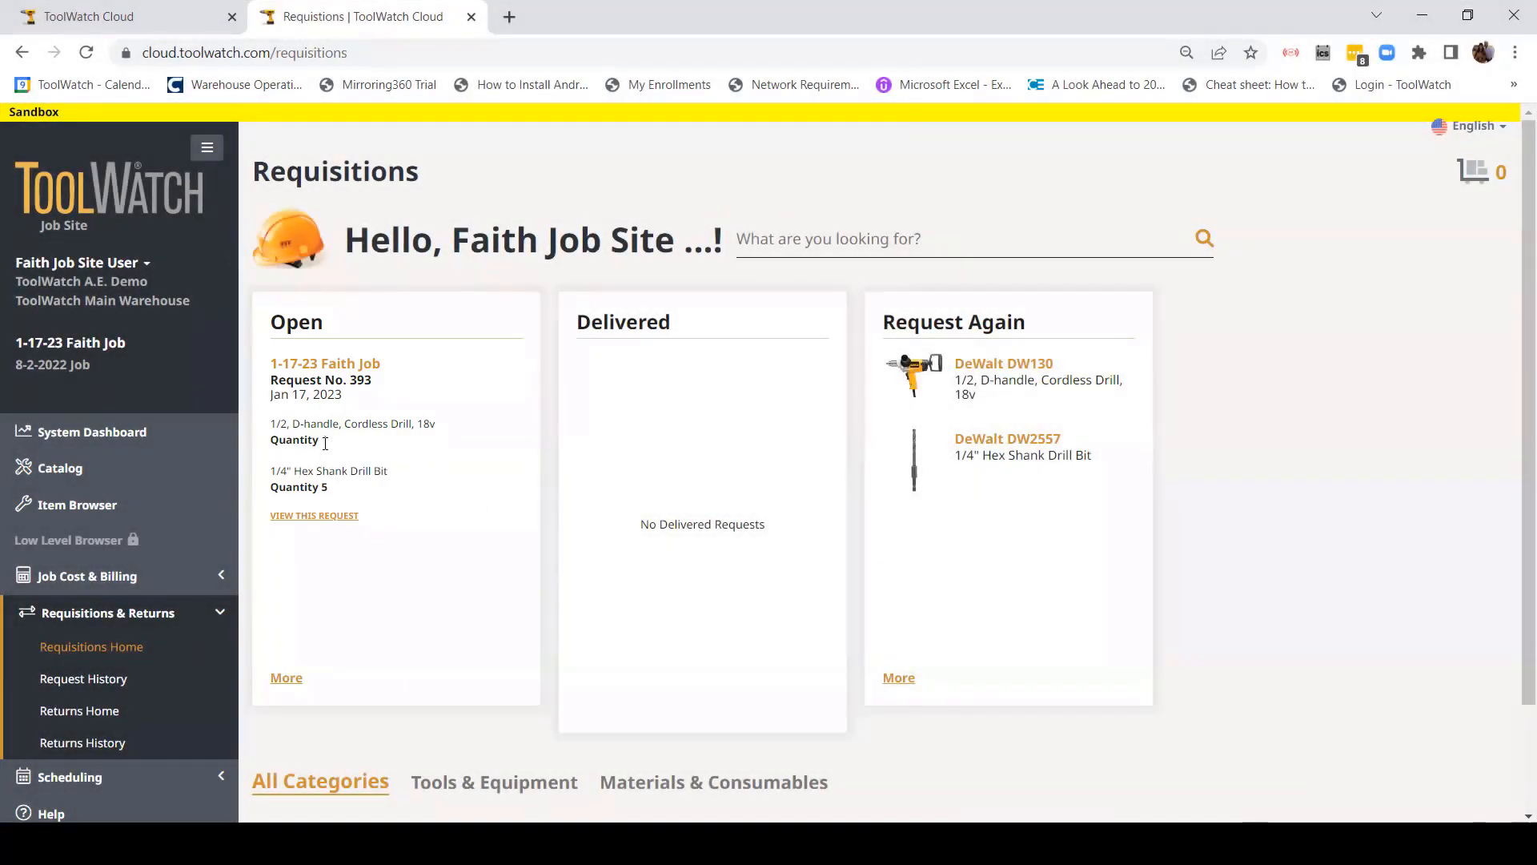
pyautogui.click(321, 516)
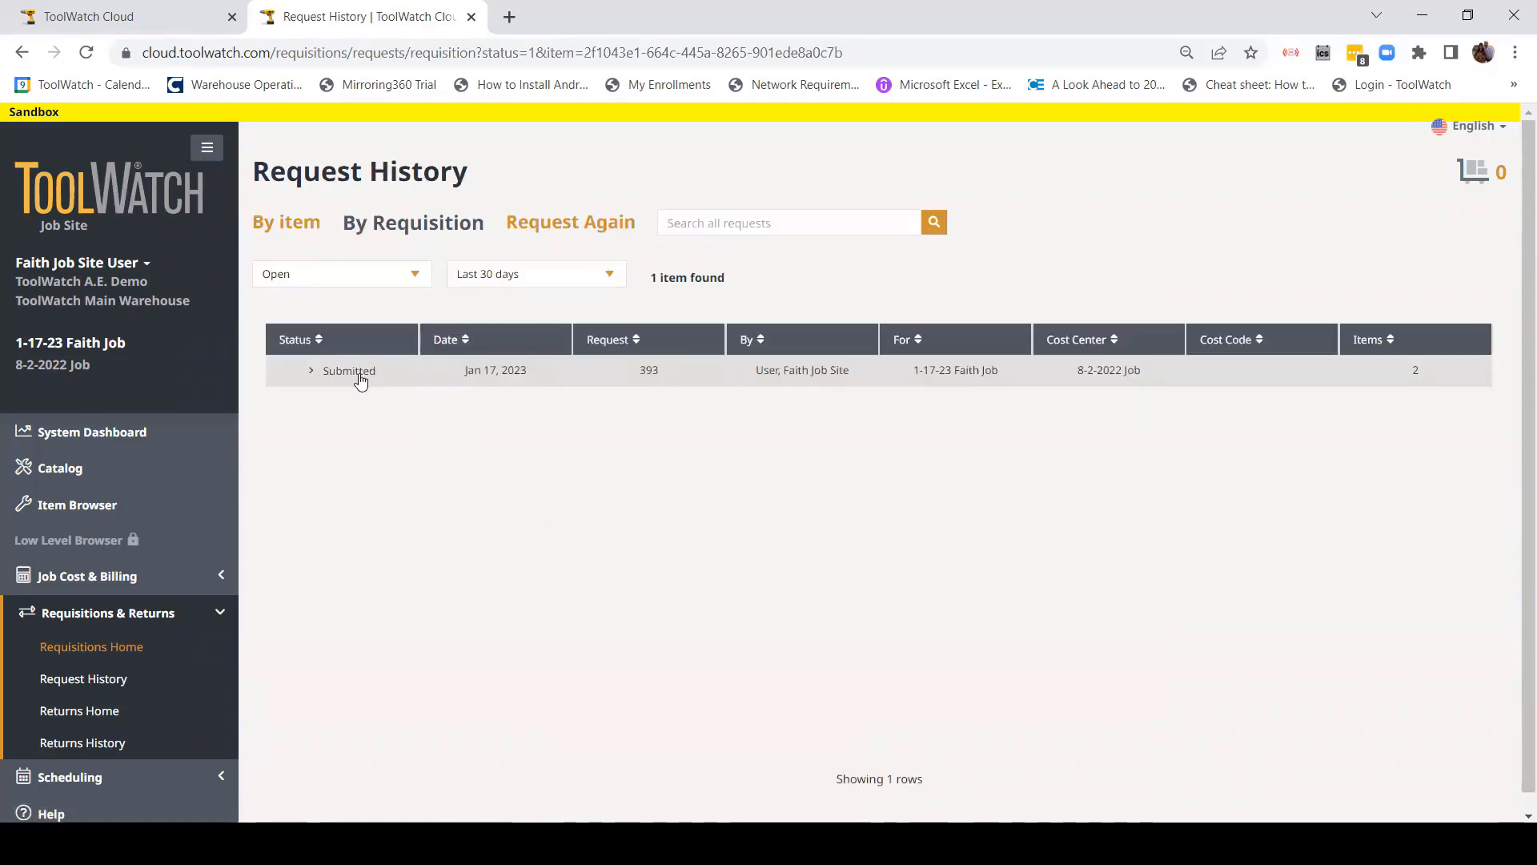
pyautogui.click(311, 372)
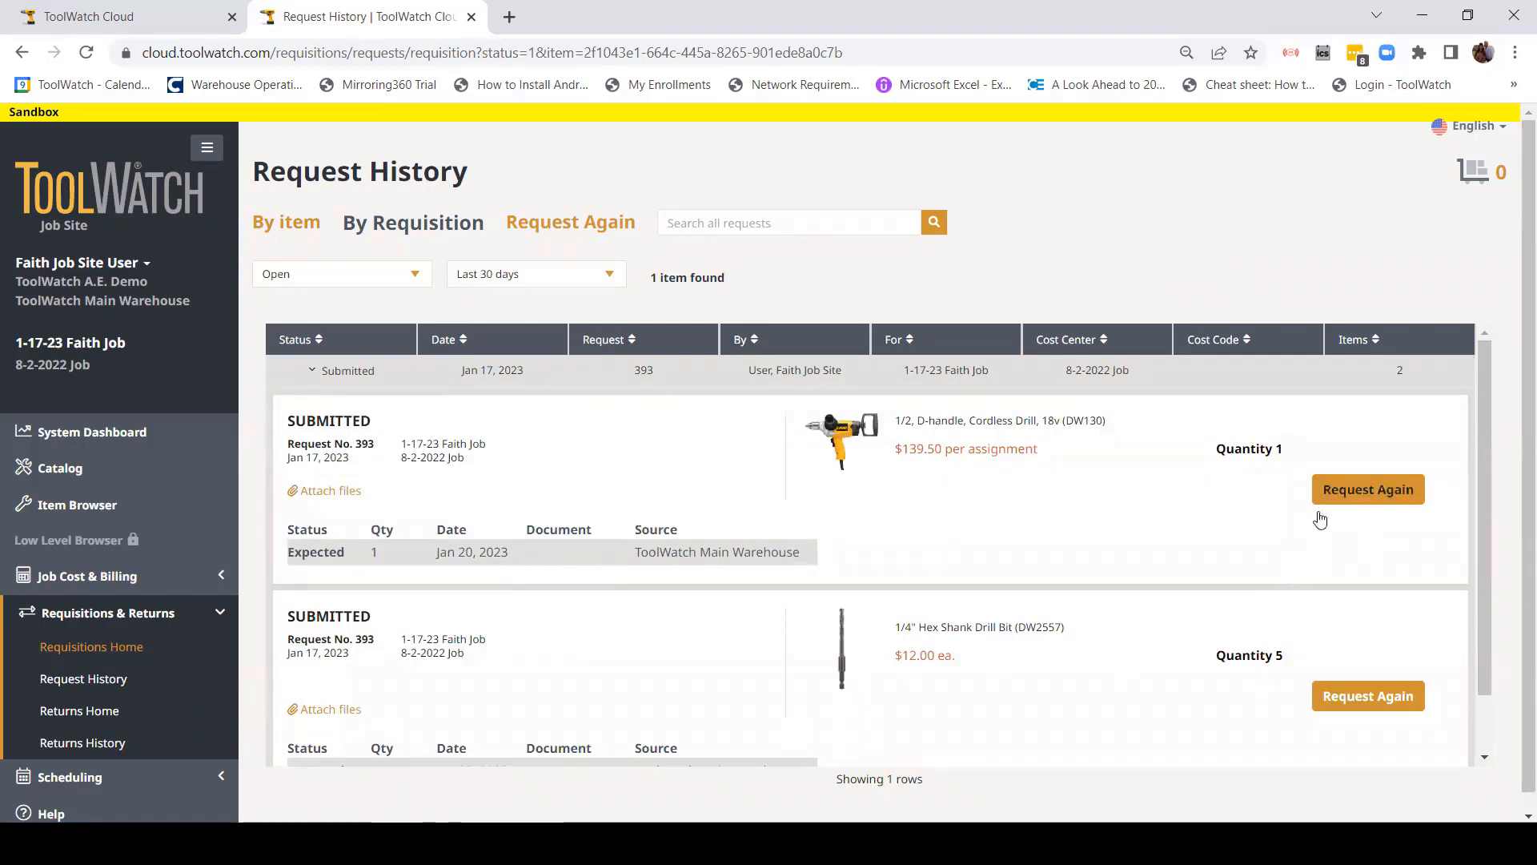
pyautogui.click(314, 373)
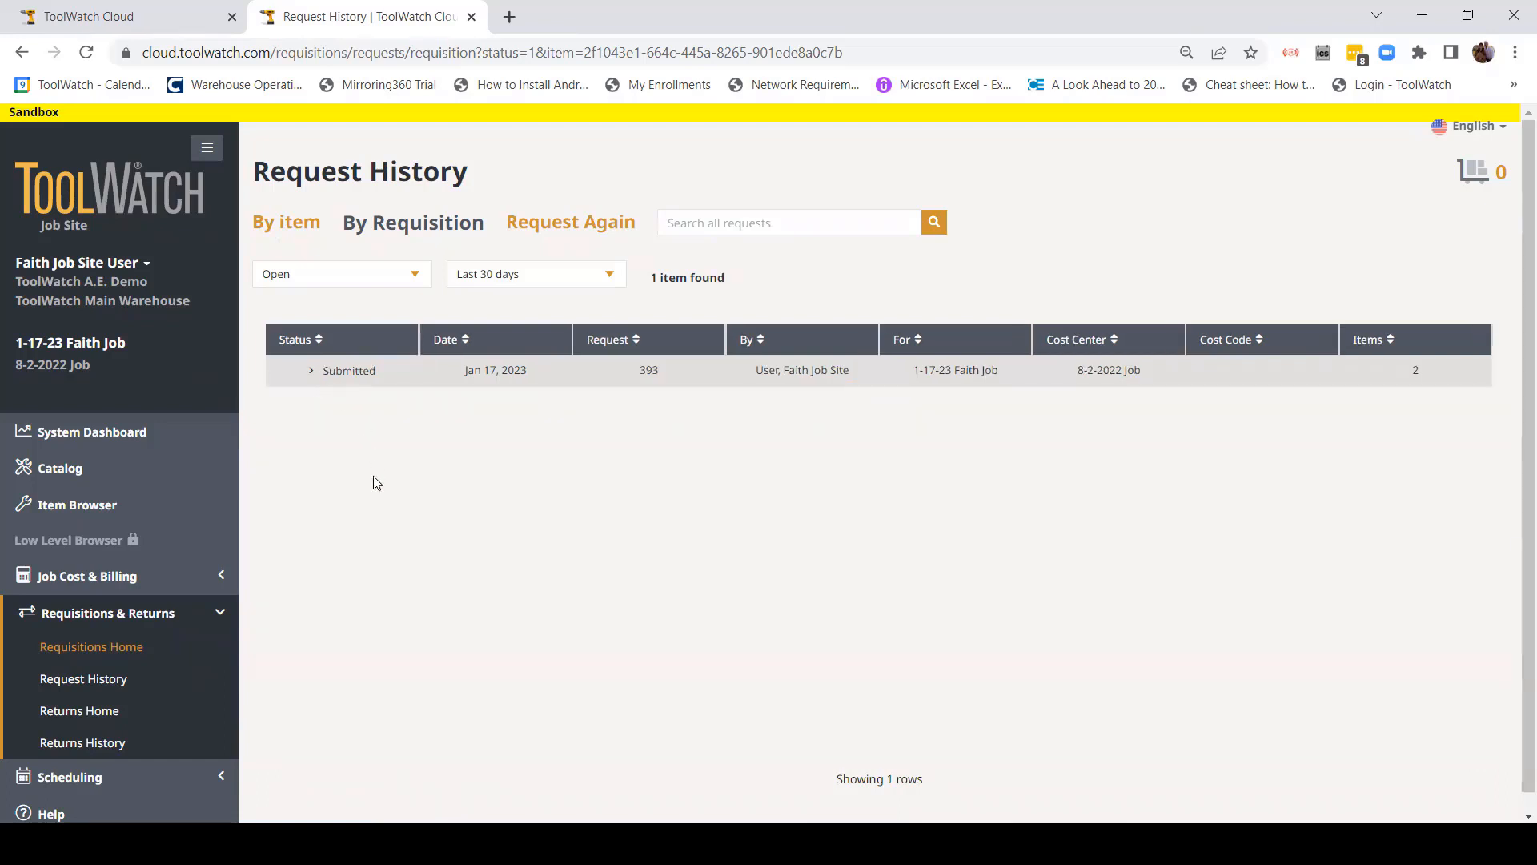
pyautogui.click(94, 646)
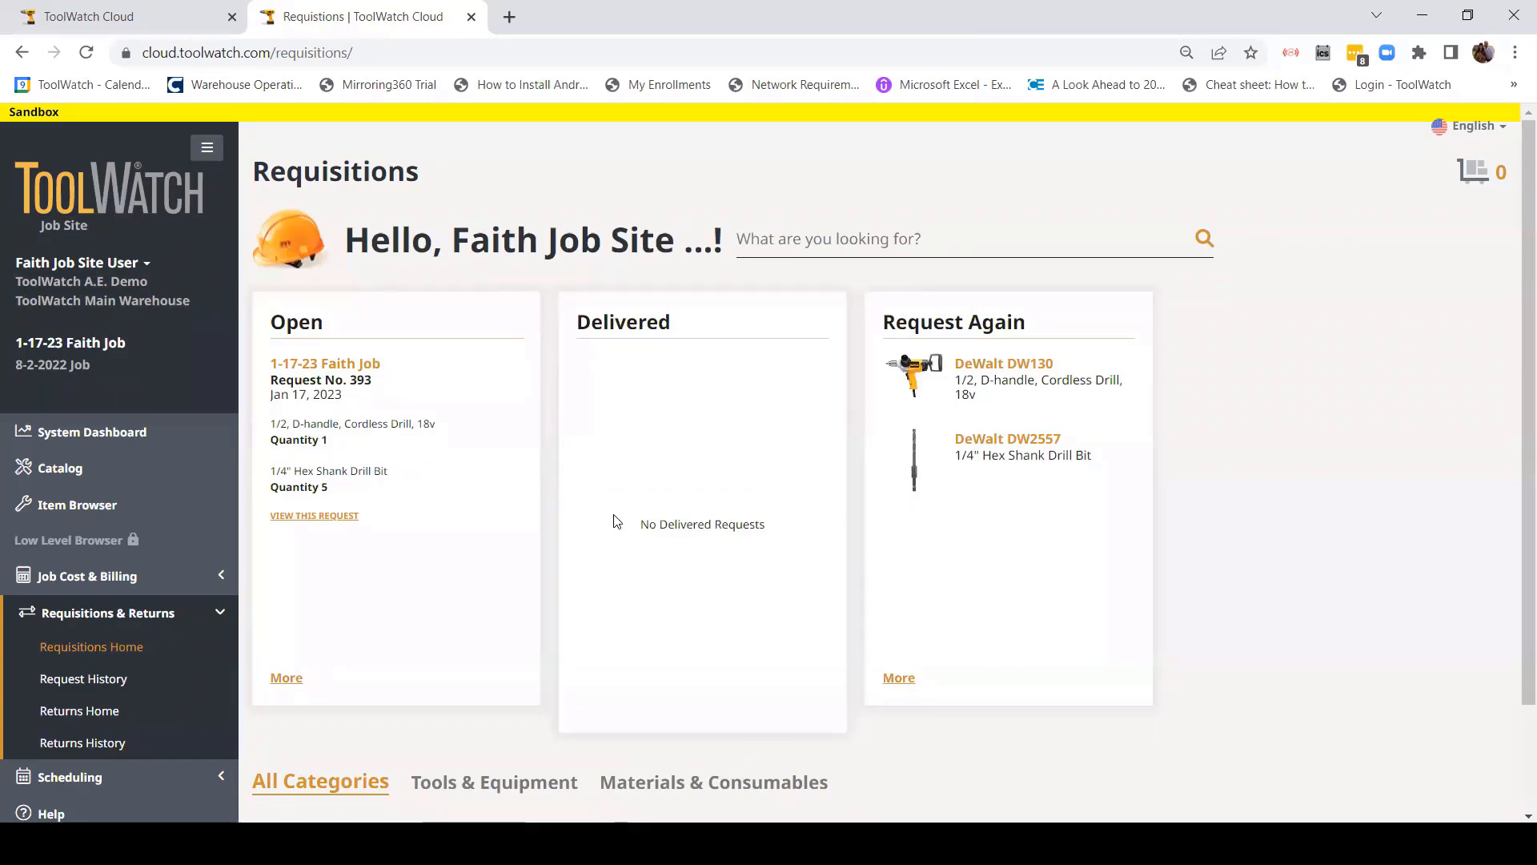
pyautogui.scroll(-2, 619, 534)
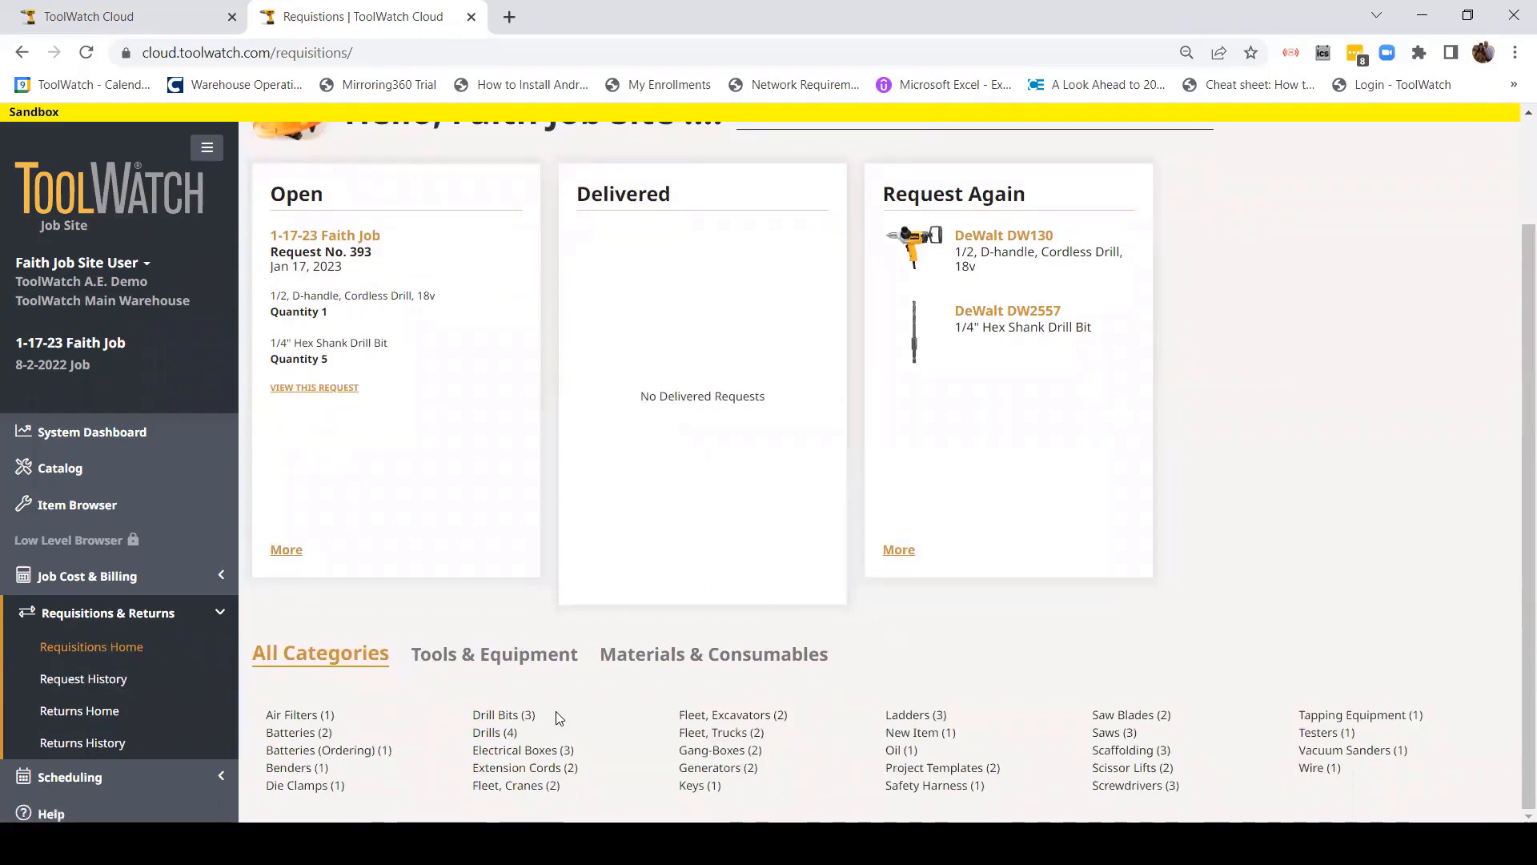
pyautogui.scroll(2, 592, 737)
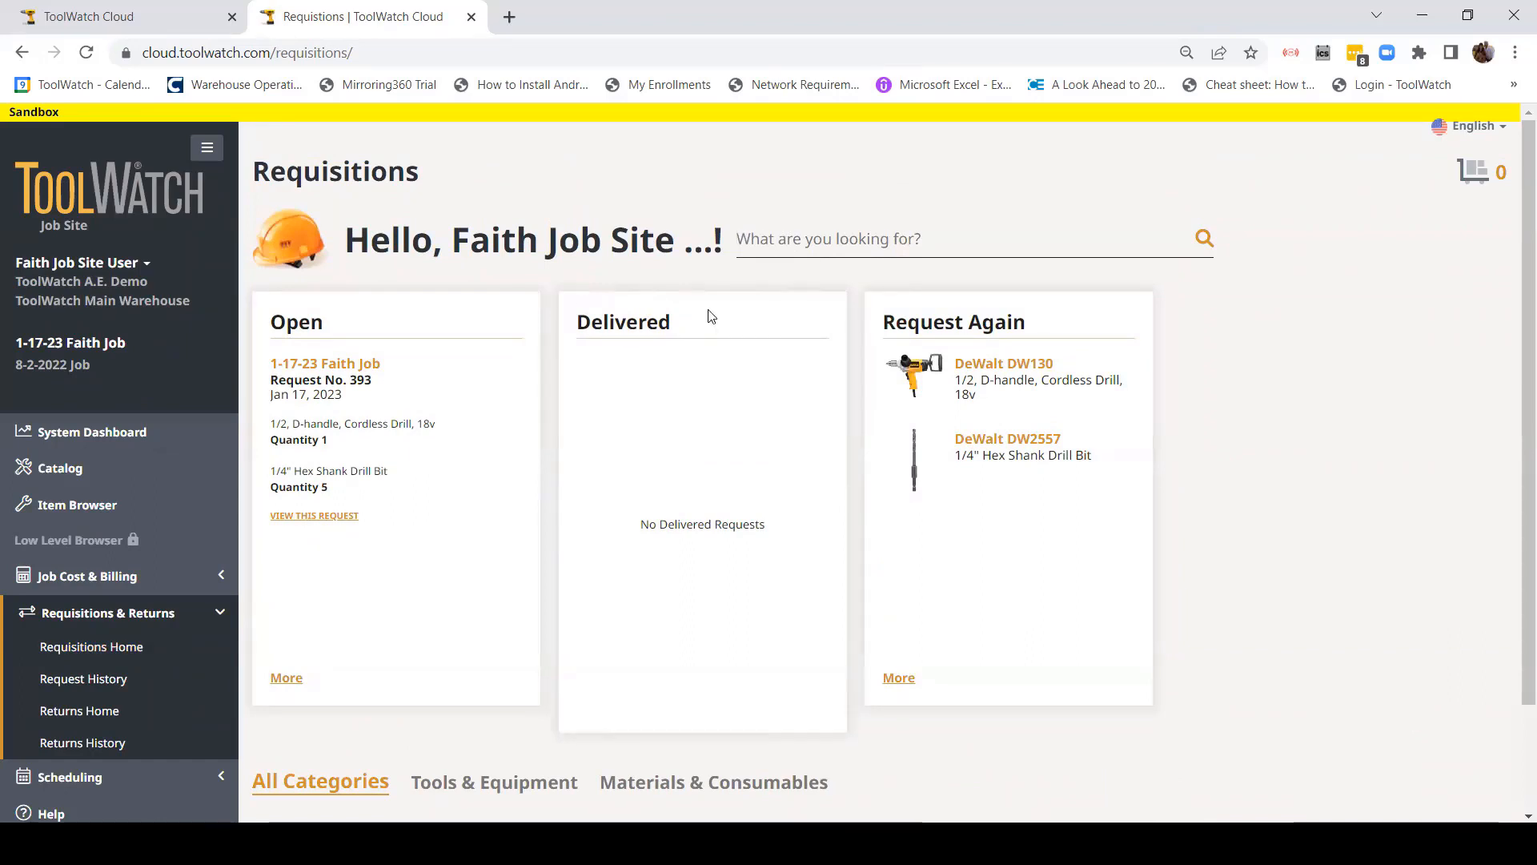
# Step: Search '4100', choose 'generator - 4100w' and add the Makita G4100R generator to the cart
pyautogui.write('4100')
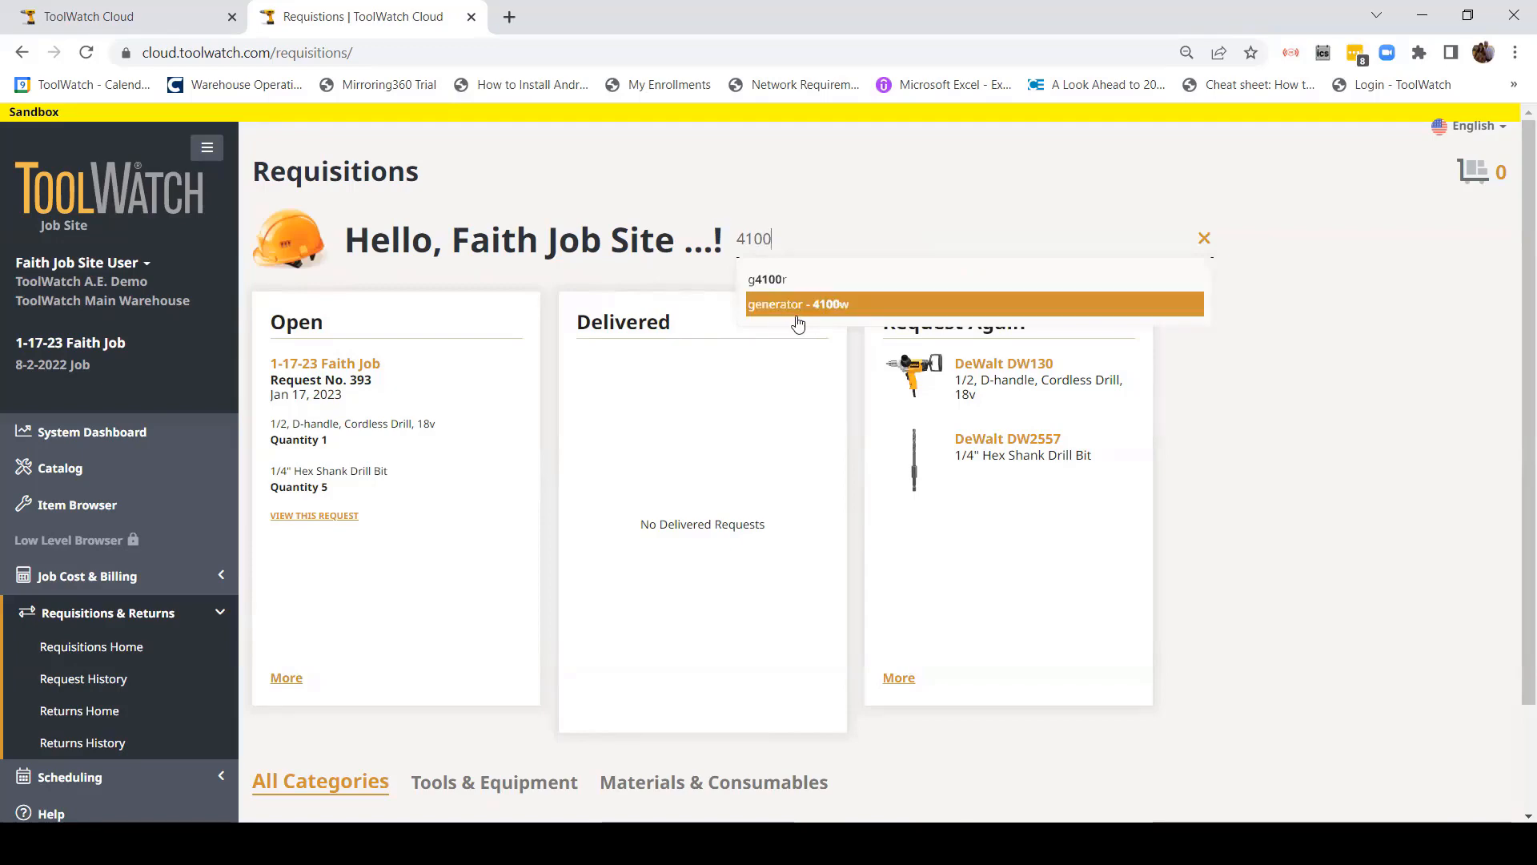
pyautogui.click(798, 320)
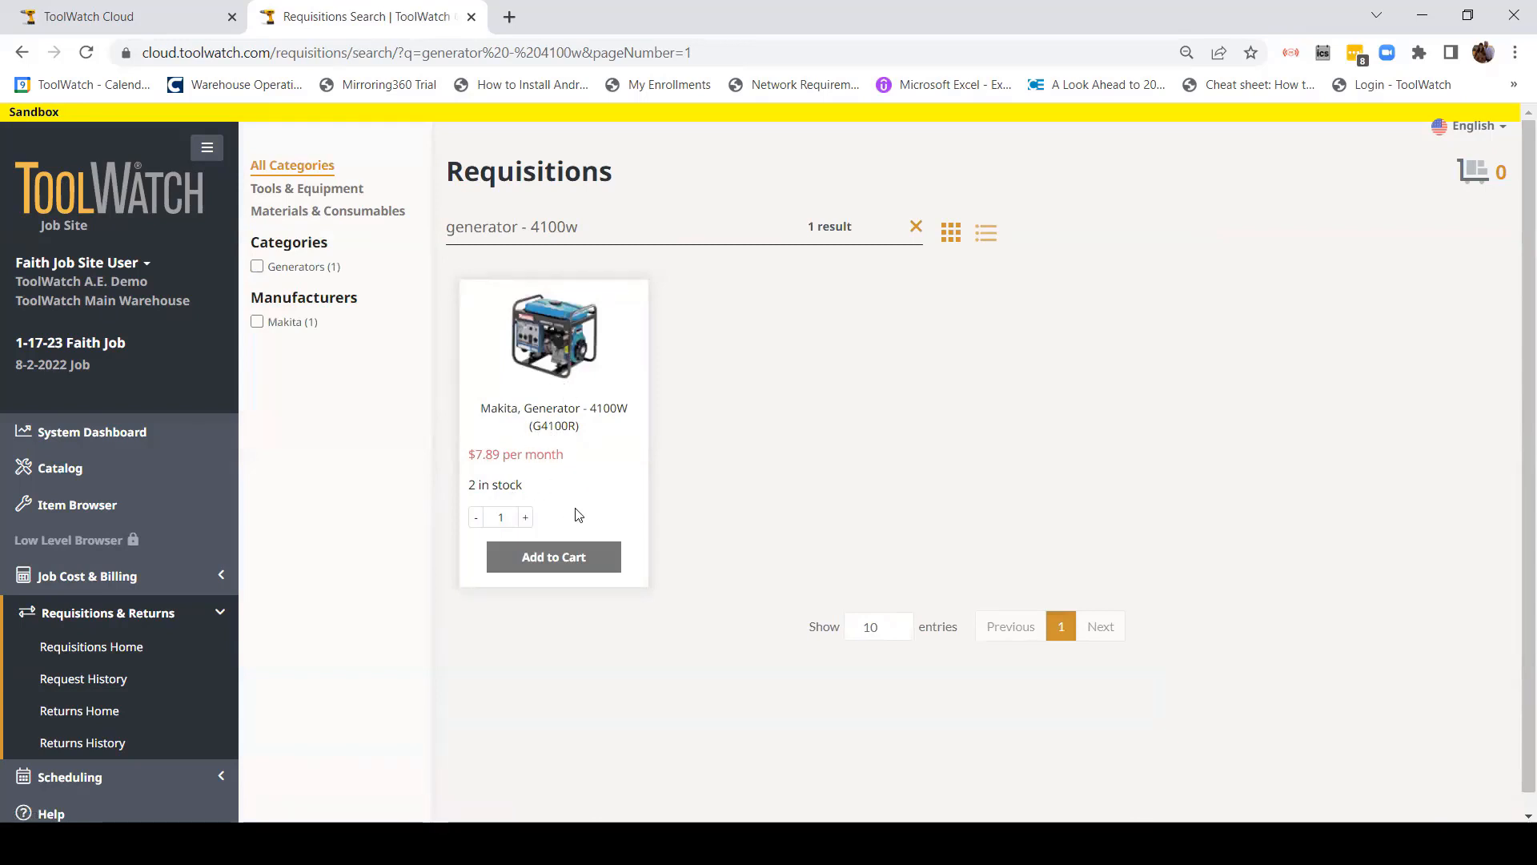
pyautogui.click(561, 556)
# Step: Log out from the user menu and sign back into the account
pyautogui.click(106, 304)
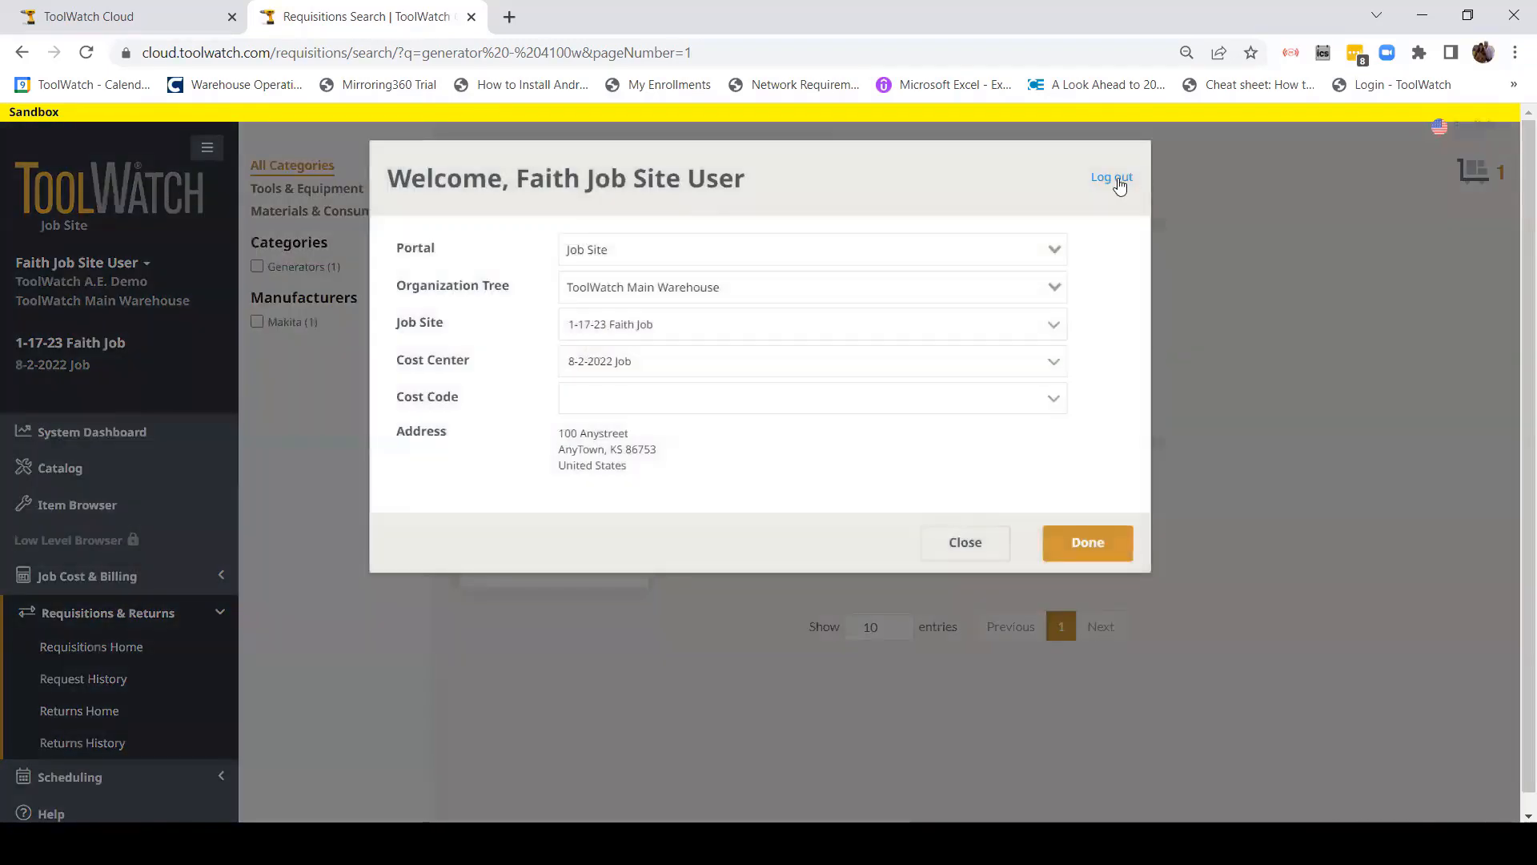
pyautogui.click(1117, 179)
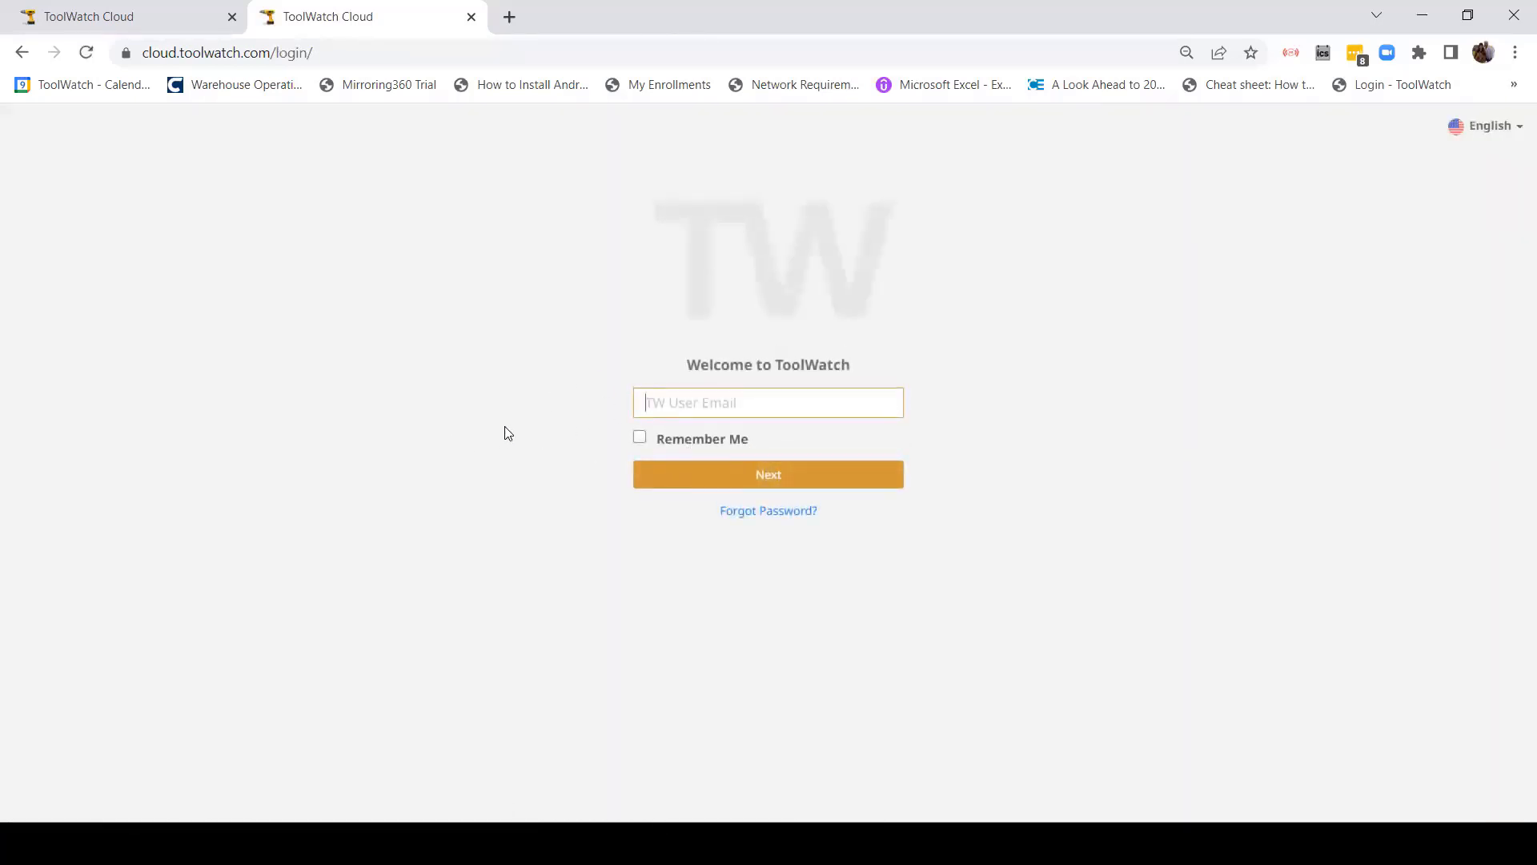
pyautogui.write('fa')
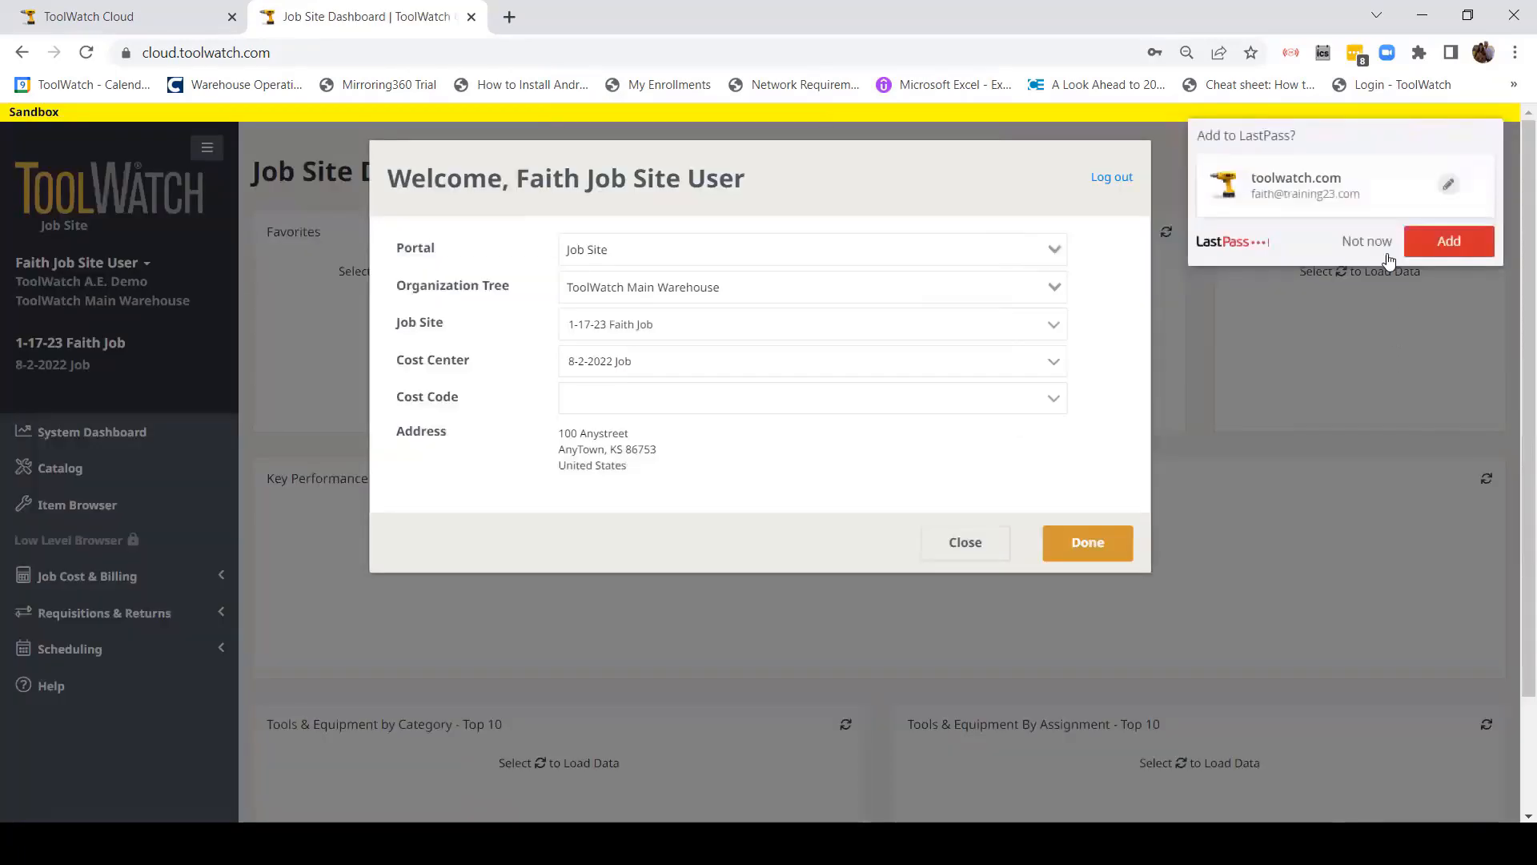
pyautogui.click(1379, 243)
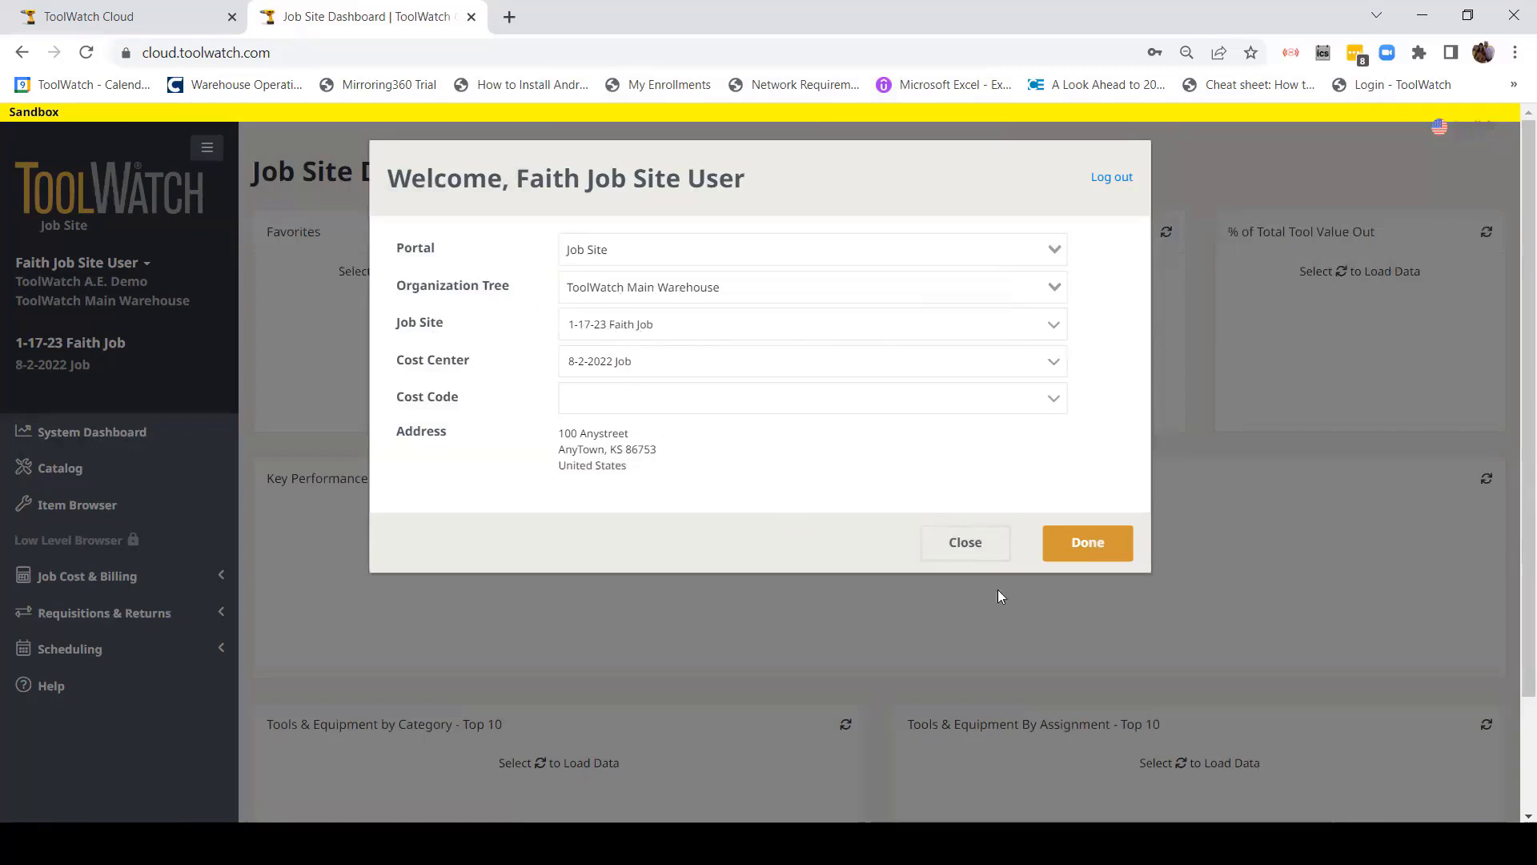
# Step: Dismiss the Welcome dialog and go to Requisitions & Returns > Requisitions Home
pyautogui.click(1096, 547)
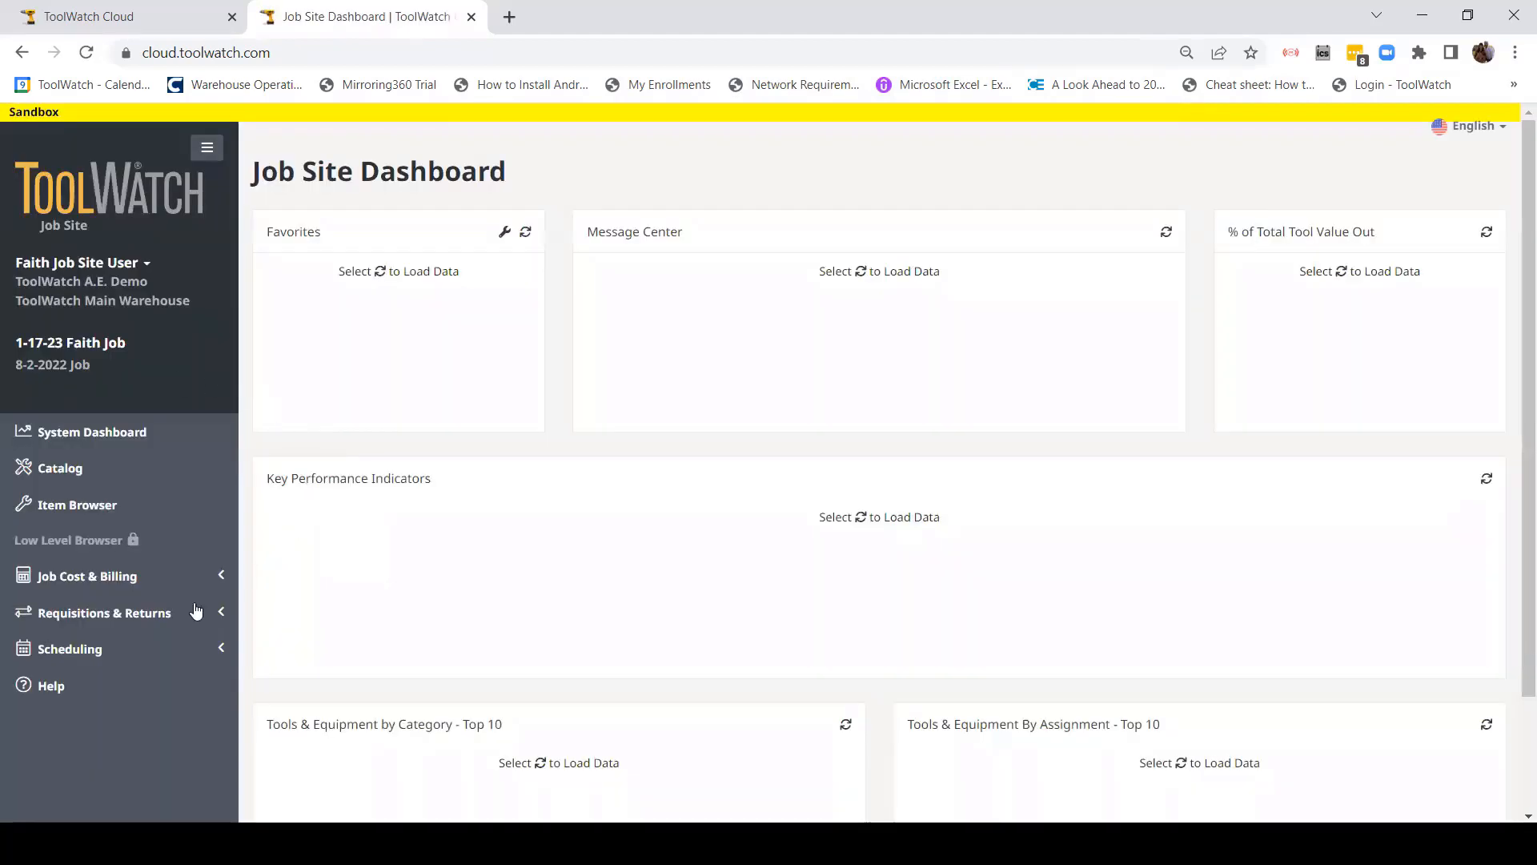
pyautogui.click(195, 612)
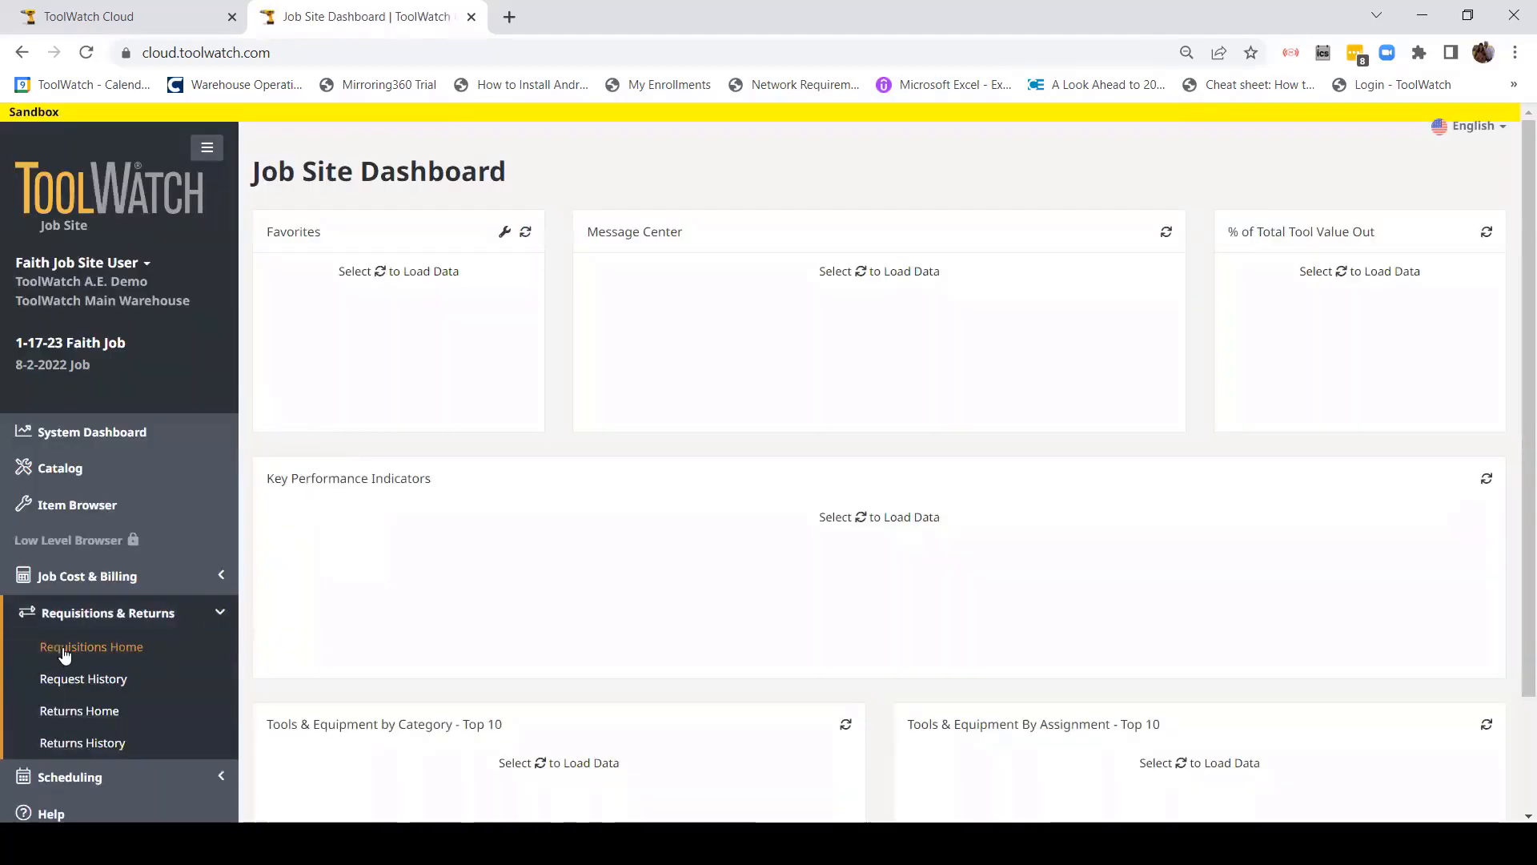
pyautogui.click(80, 646)
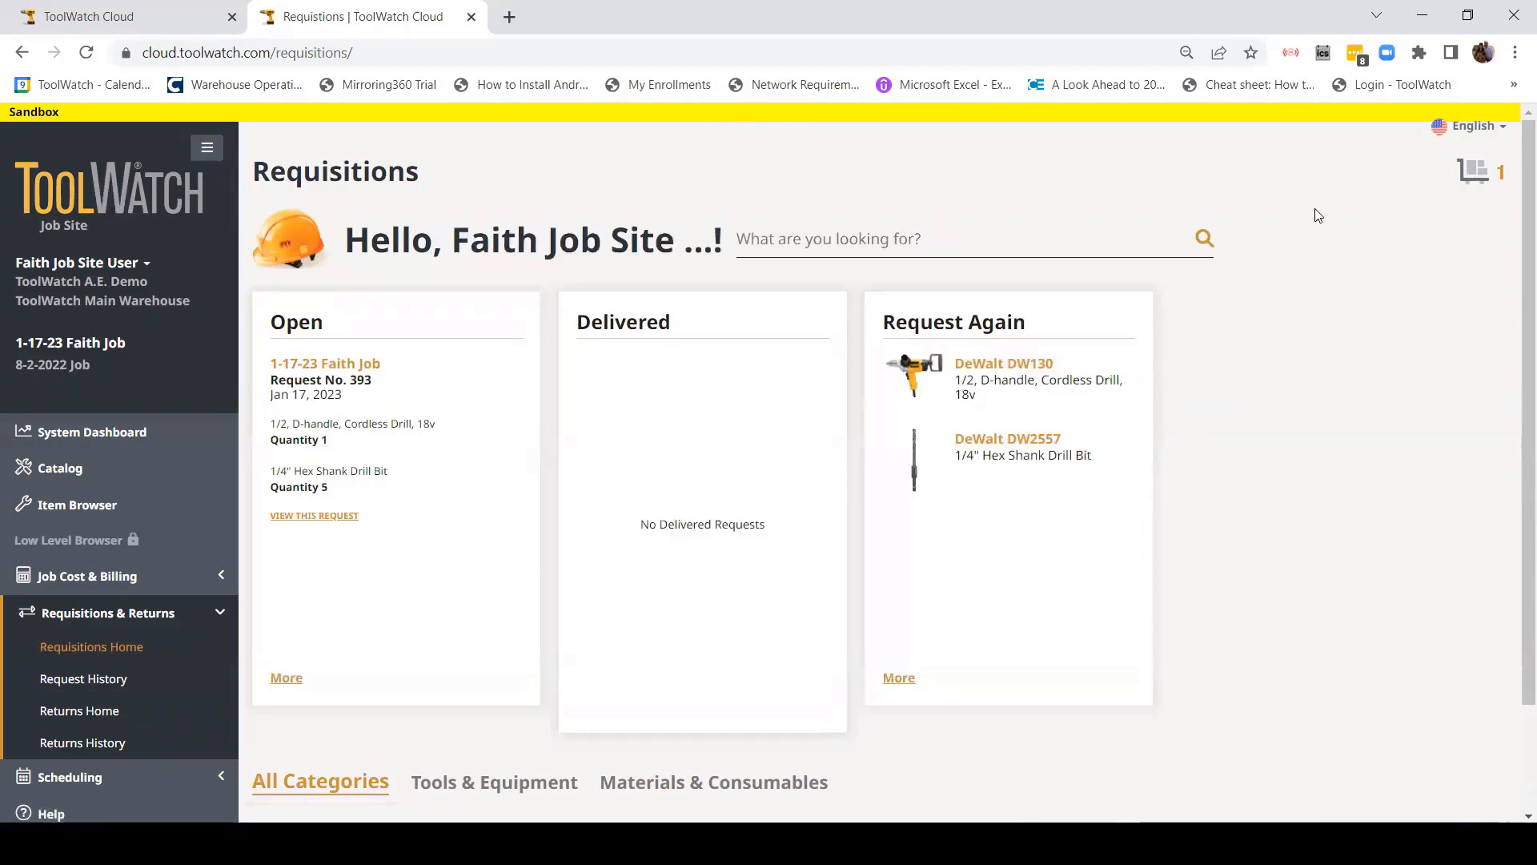
# Step: Check out the cart with Date Needed 20 January 2023 and submit the generator requisition
pyautogui.click(1475, 172)
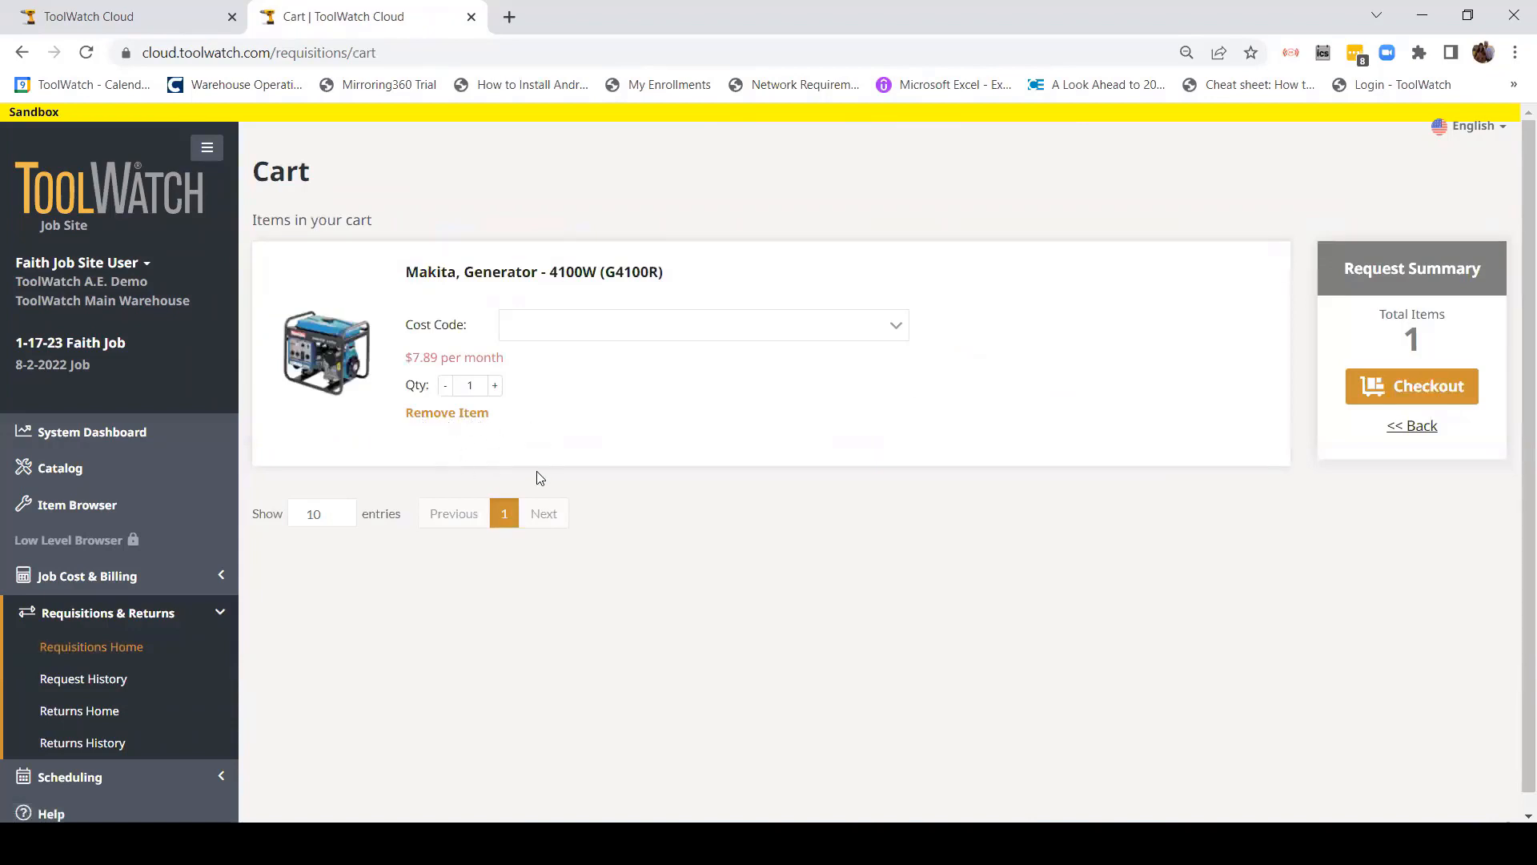
pyautogui.click(1386, 387)
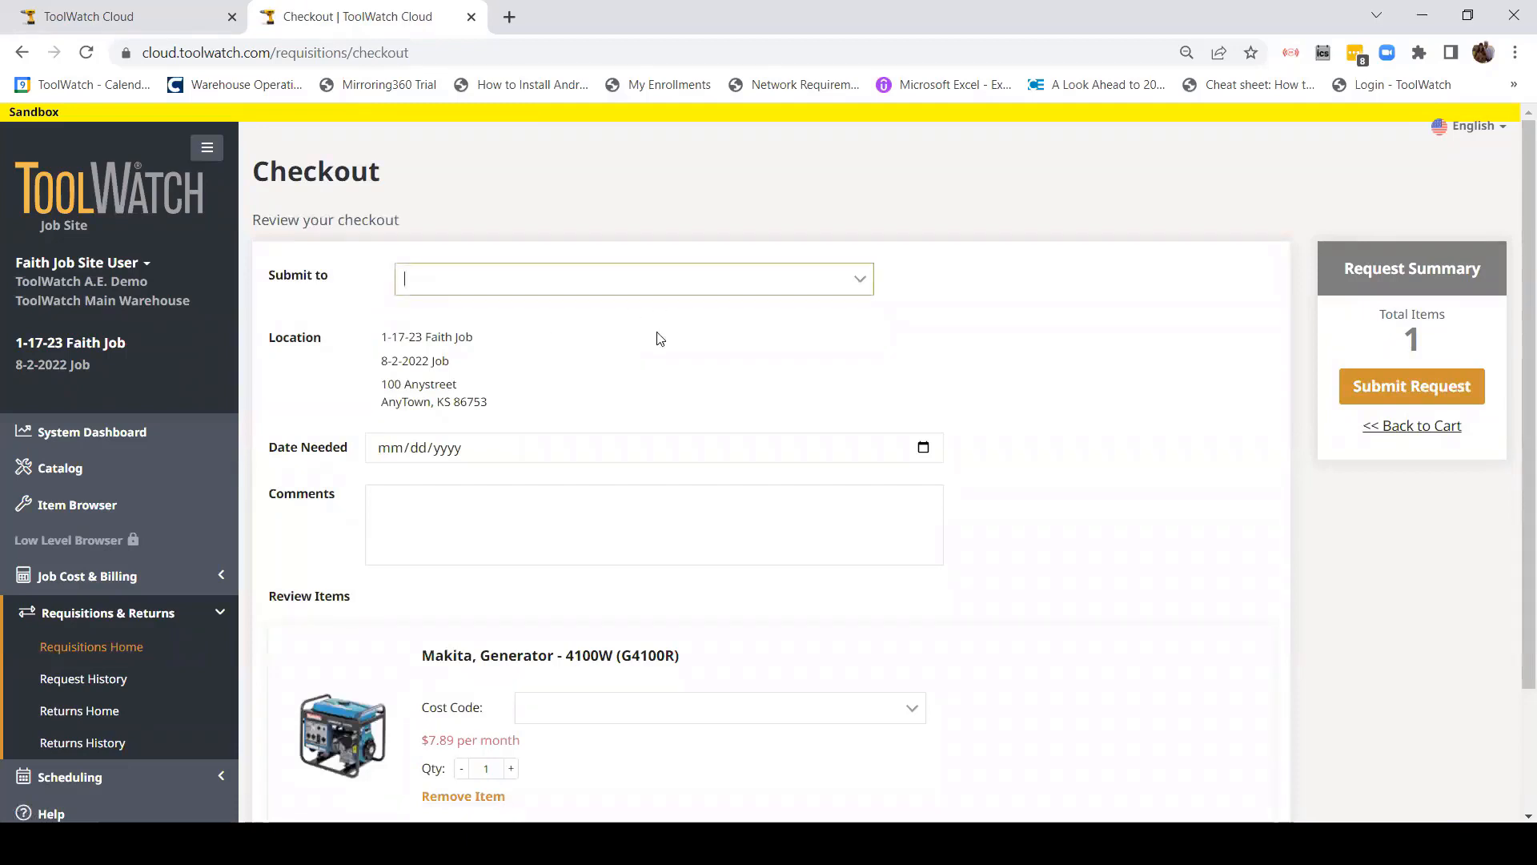
pyautogui.click(921, 448)
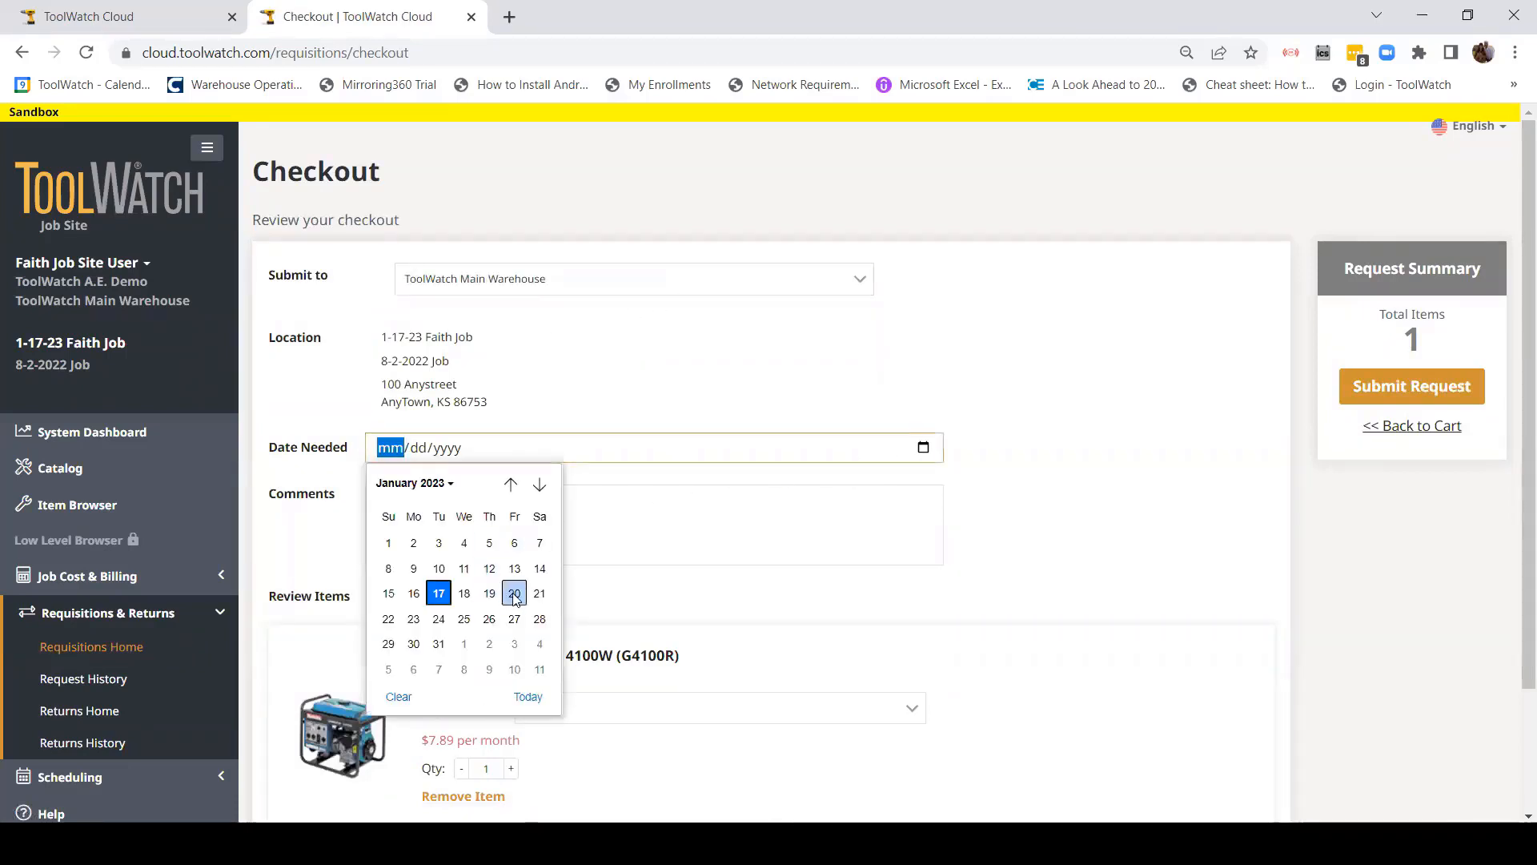
pyautogui.click(514, 593)
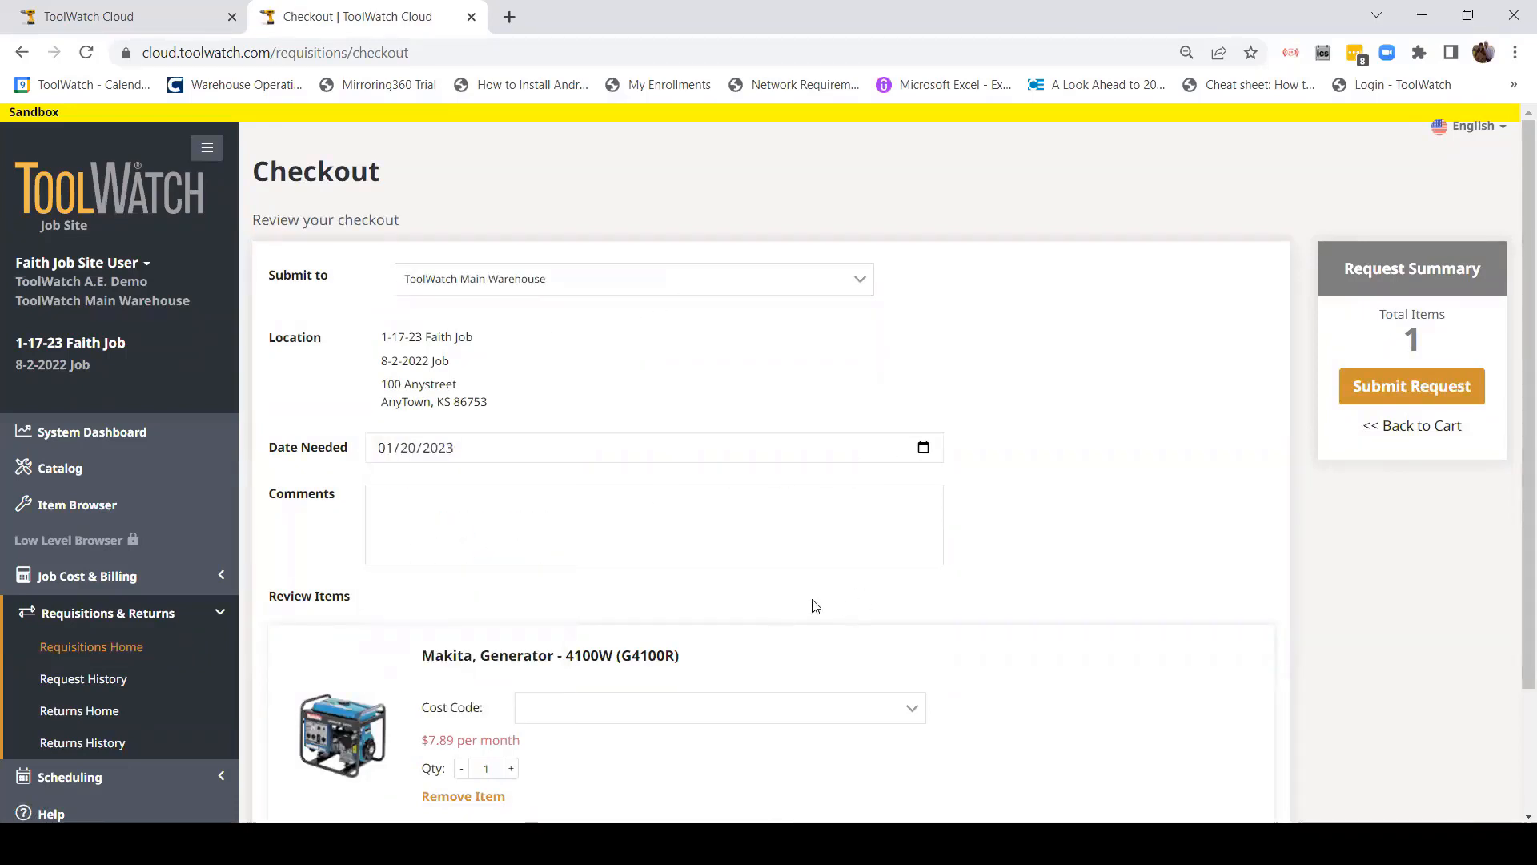
pyautogui.click(1394, 389)
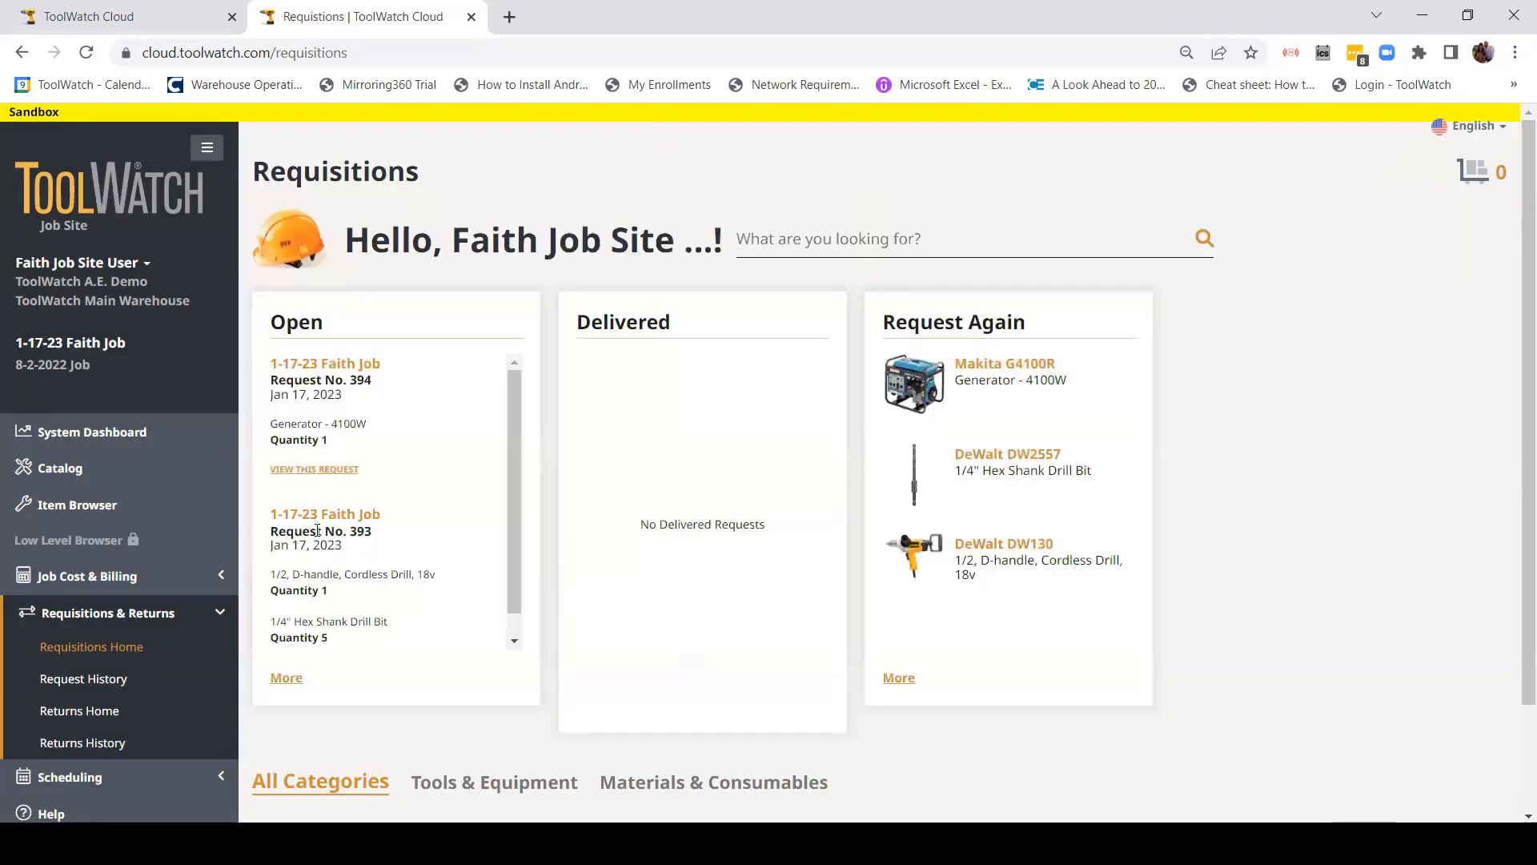
pyautogui.click(76, 683)
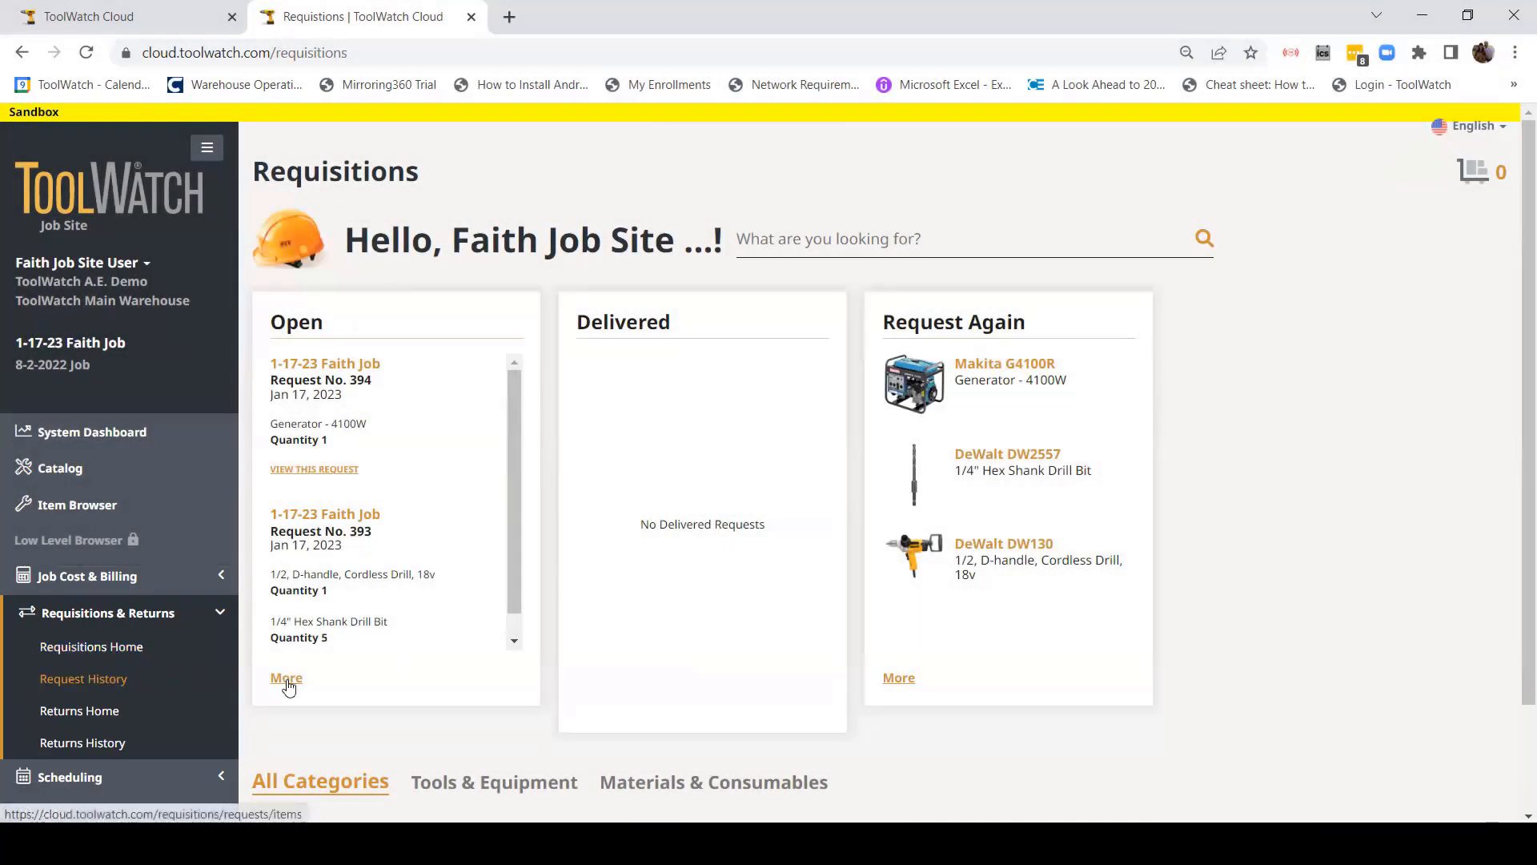
pyautogui.click(103, 673)
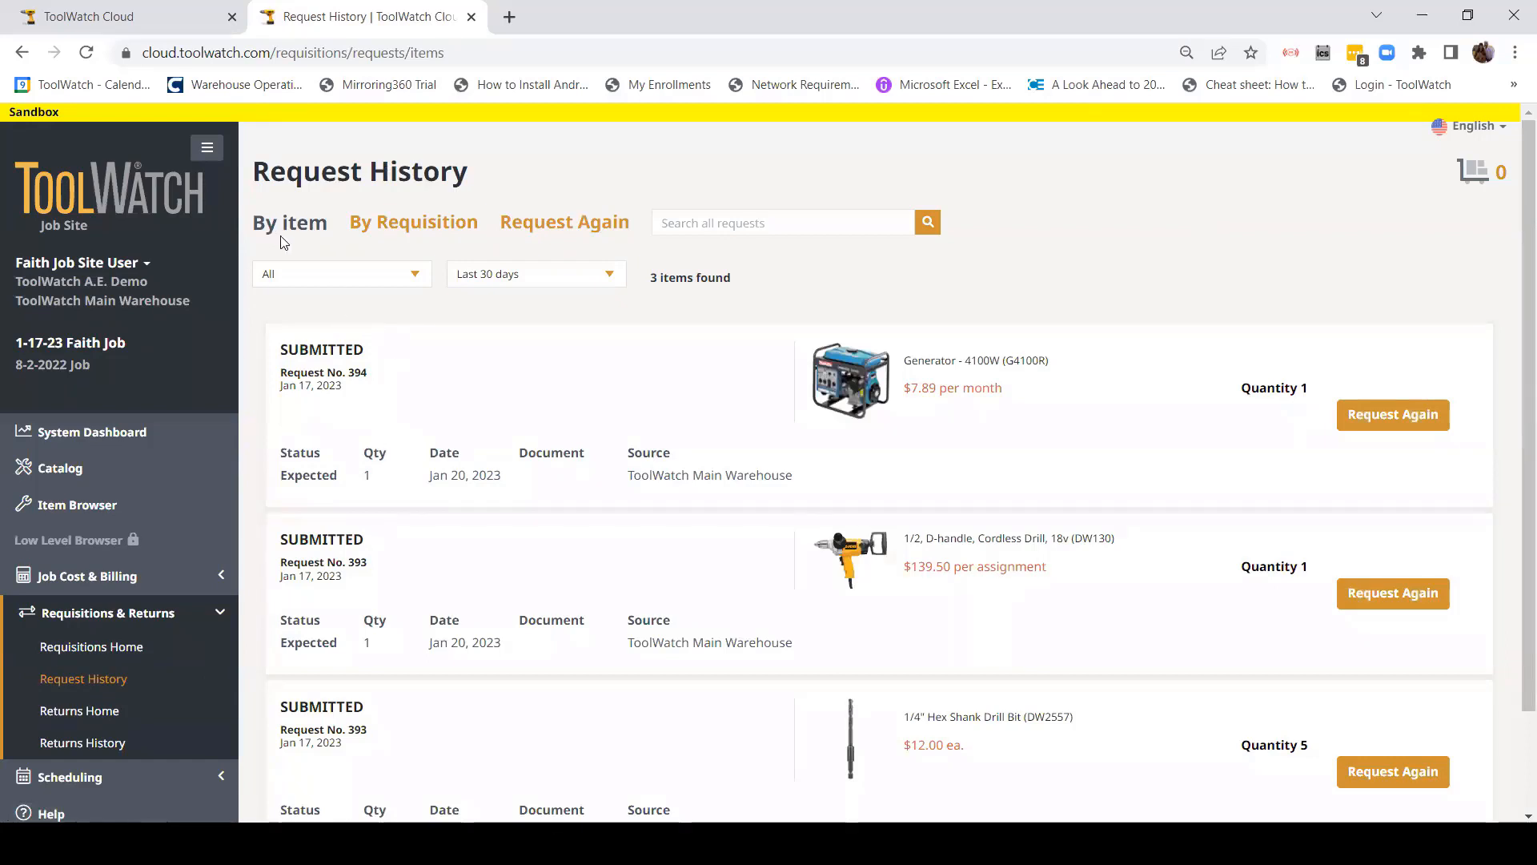
pyautogui.click(413, 223)
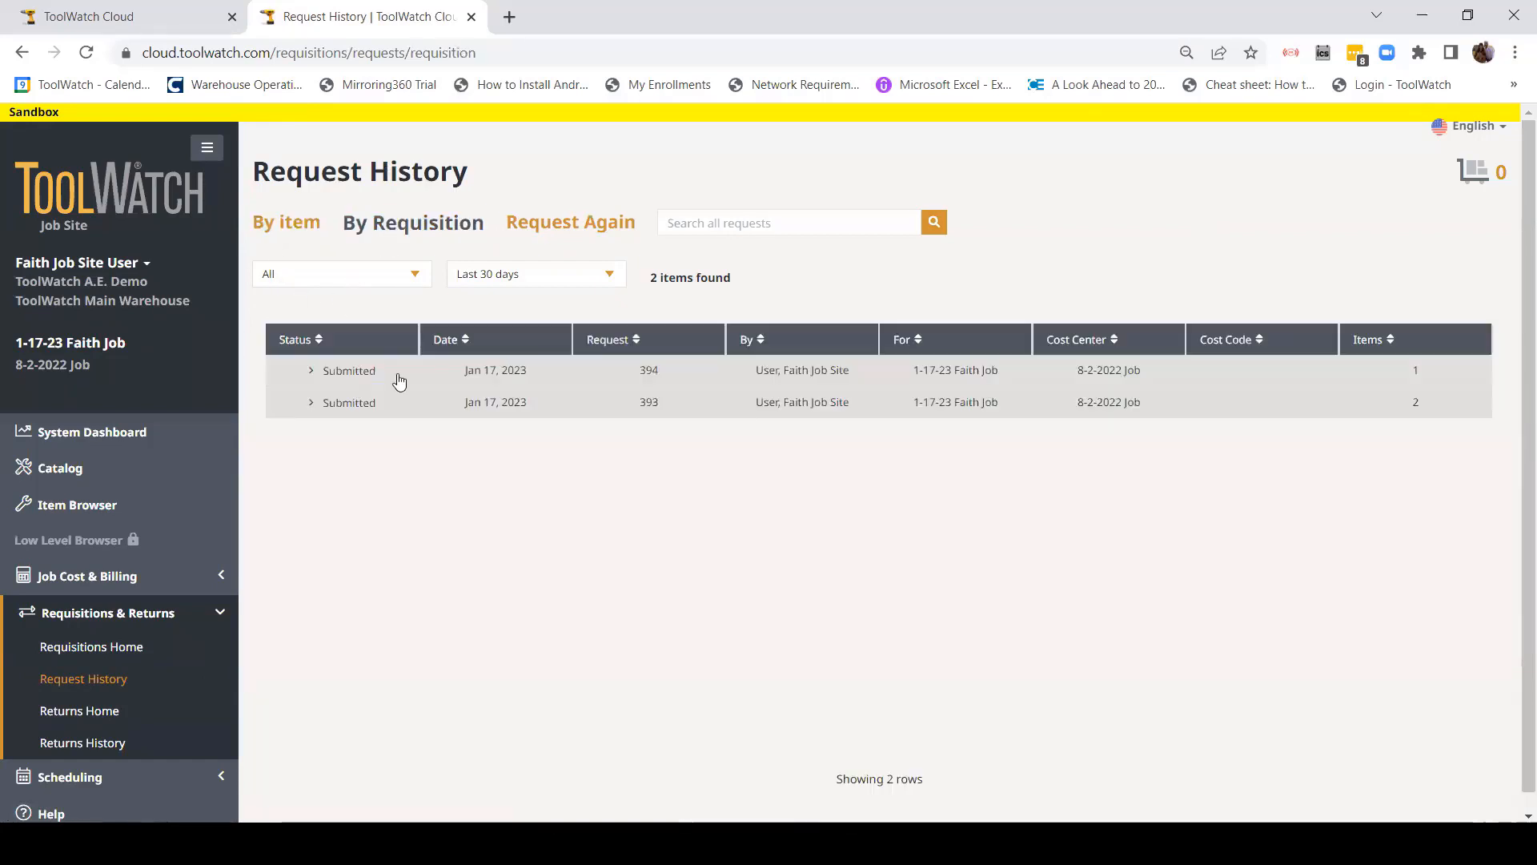
pyautogui.click(309, 403)
pyautogui.click(312, 405)
pyautogui.click(313, 372)
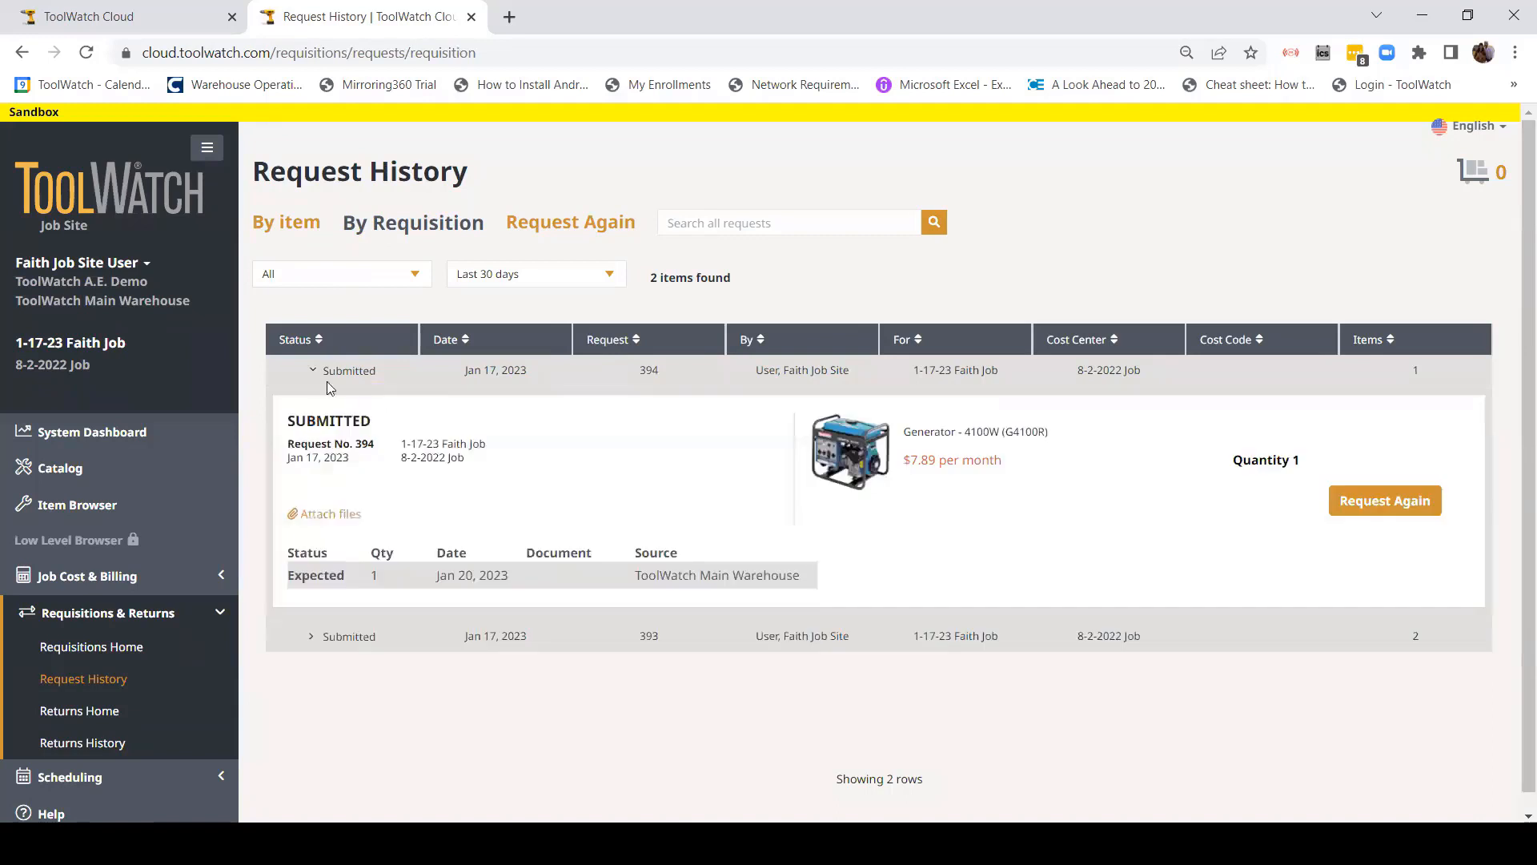
pyautogui.click(313, 373)
pyautogui.click(575, 226)
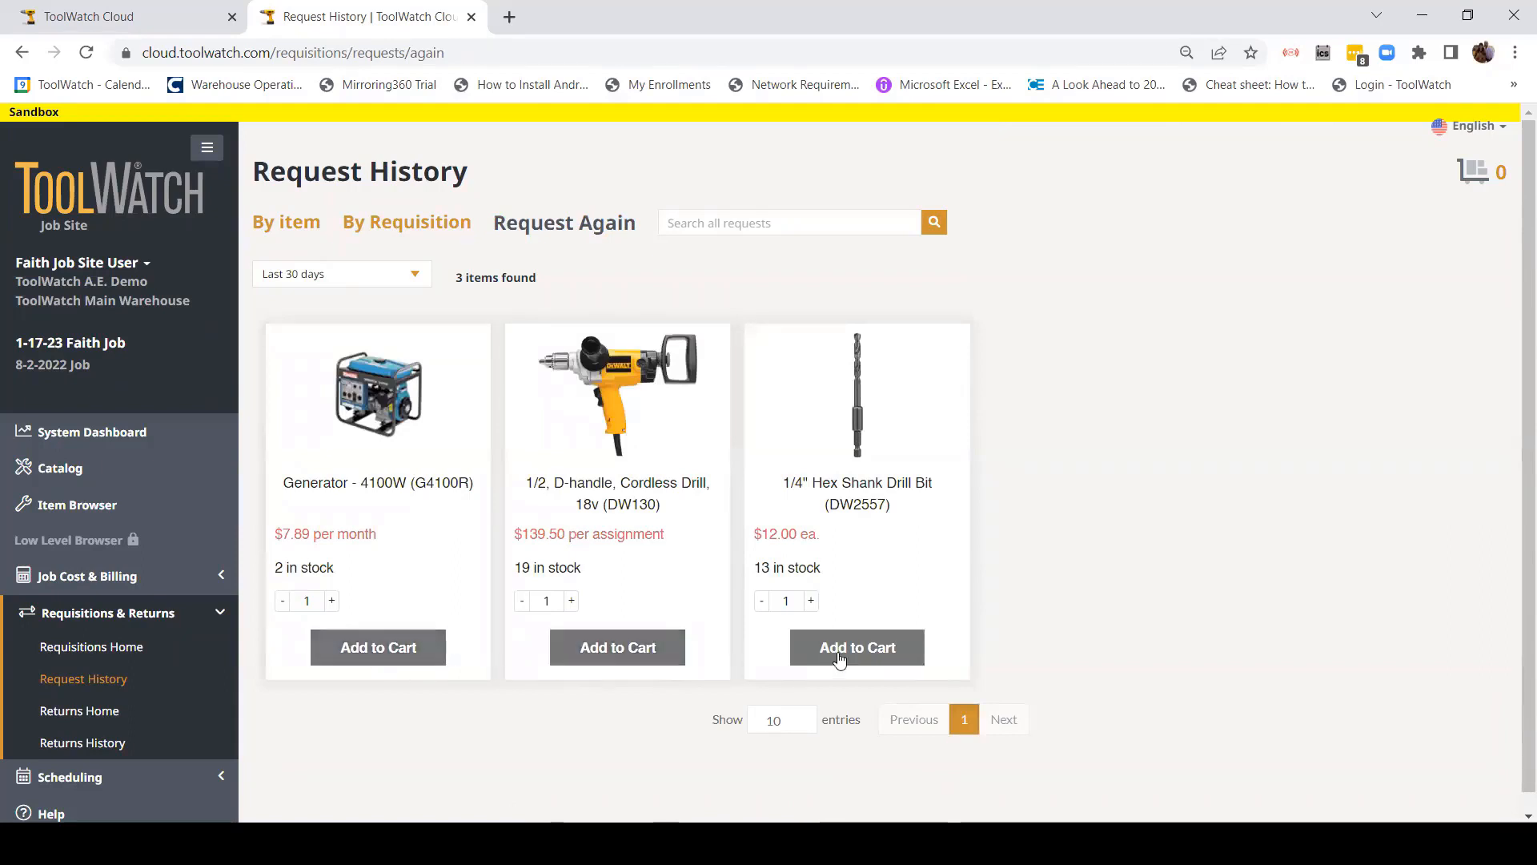
pyautogui.click(138, 652)
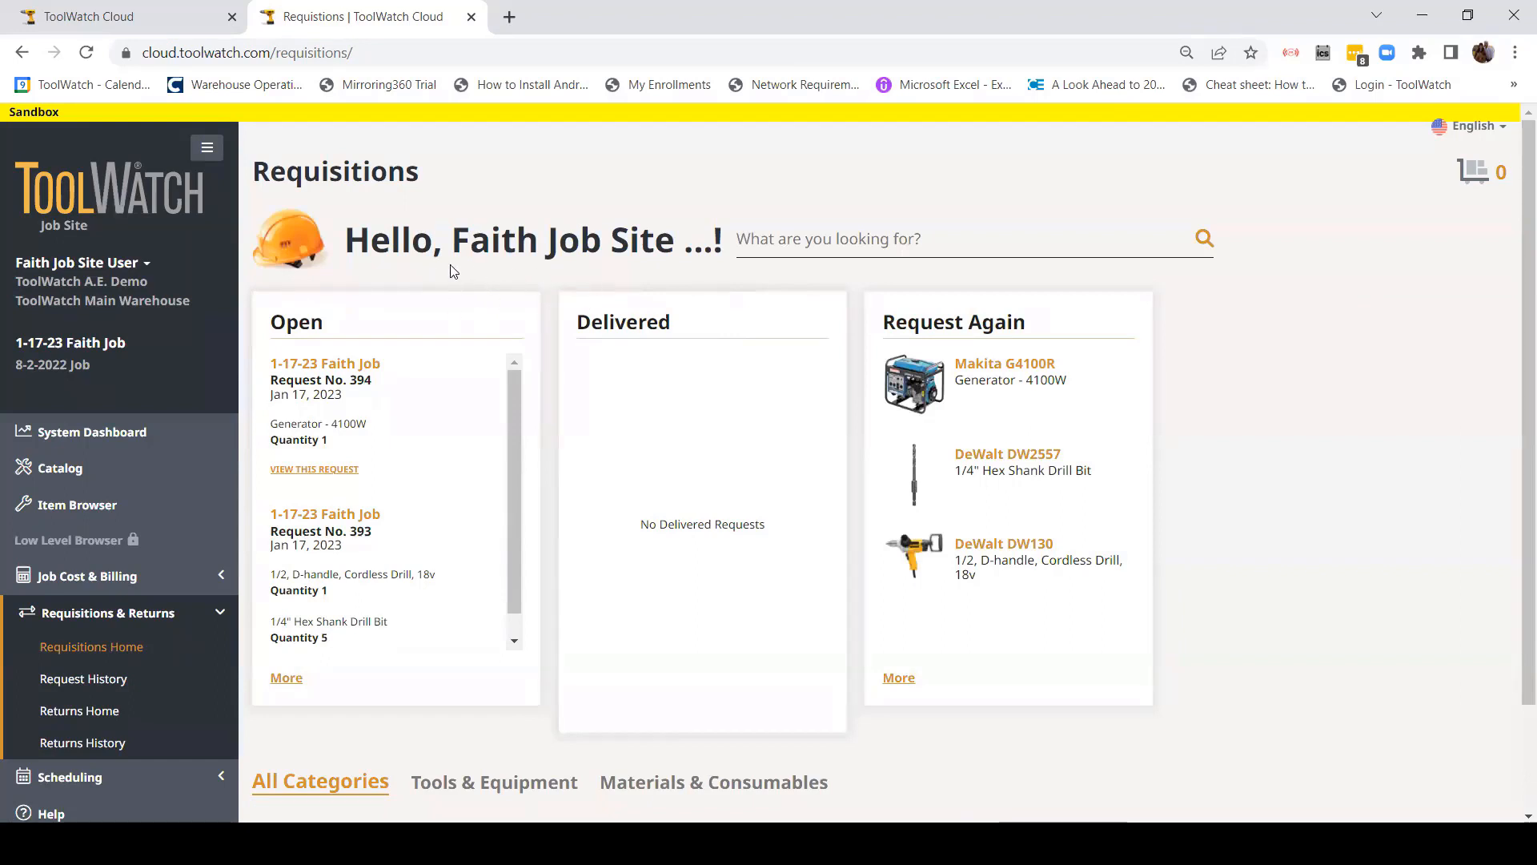
pyautogui.click(181, 621)
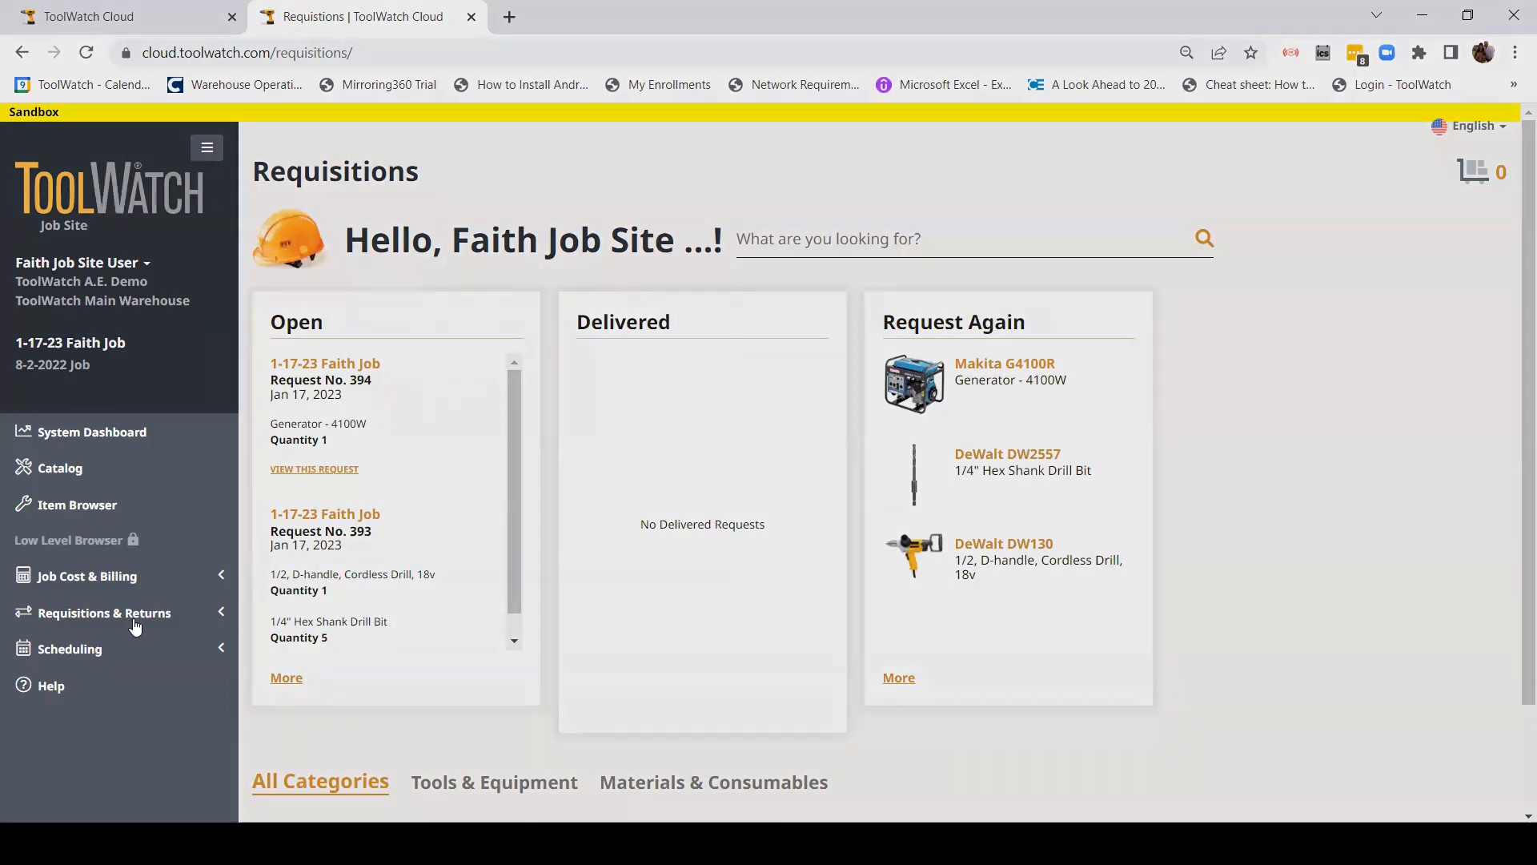
pyautogui.click(108, 614)
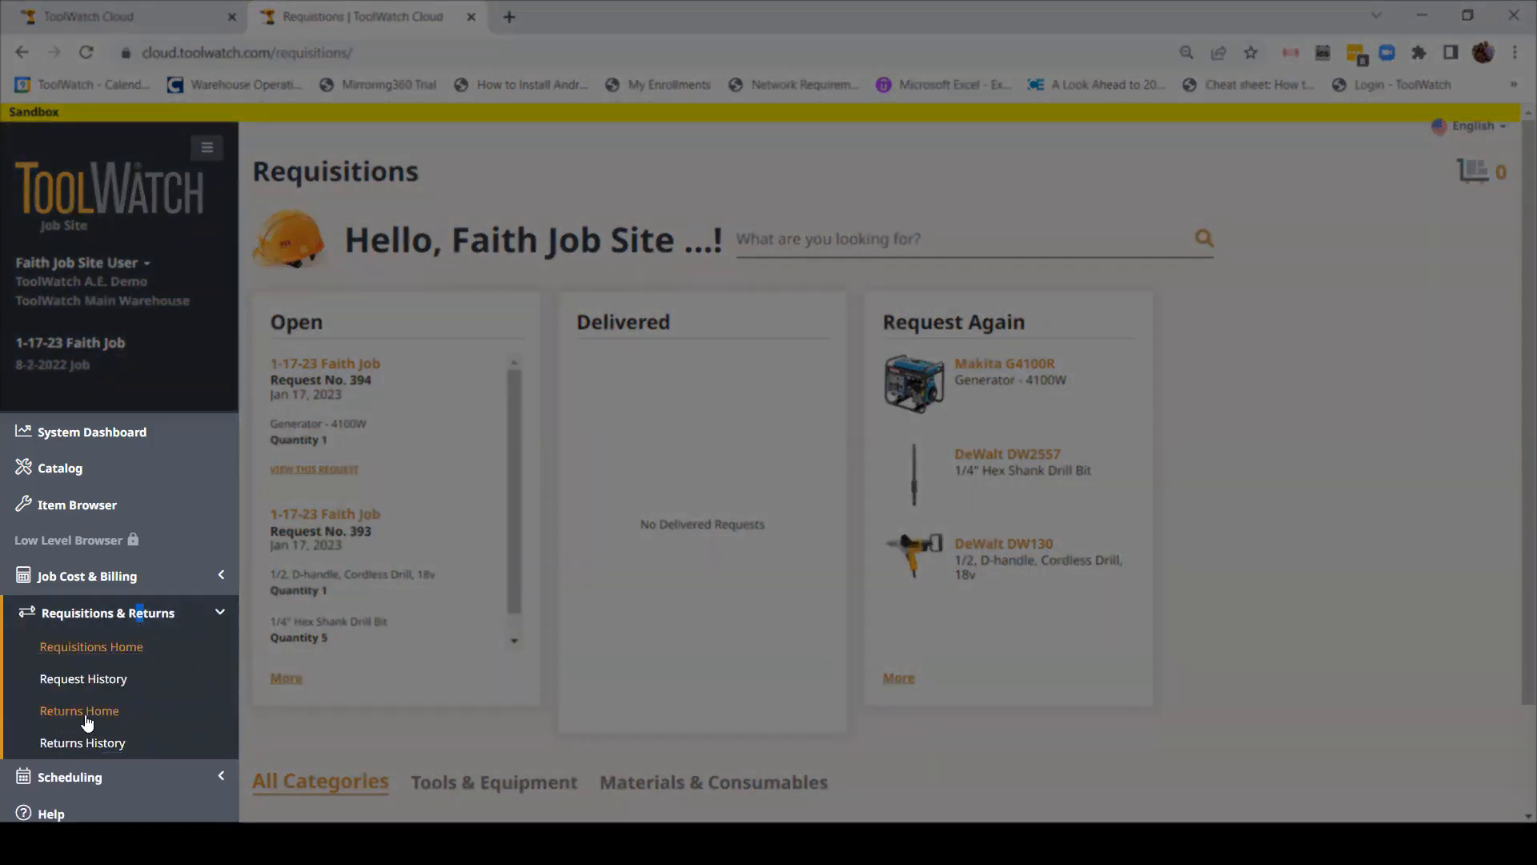
# Step: Go to Returns Home and list returnable items under All Categories
pyautogui.click(56, 713)
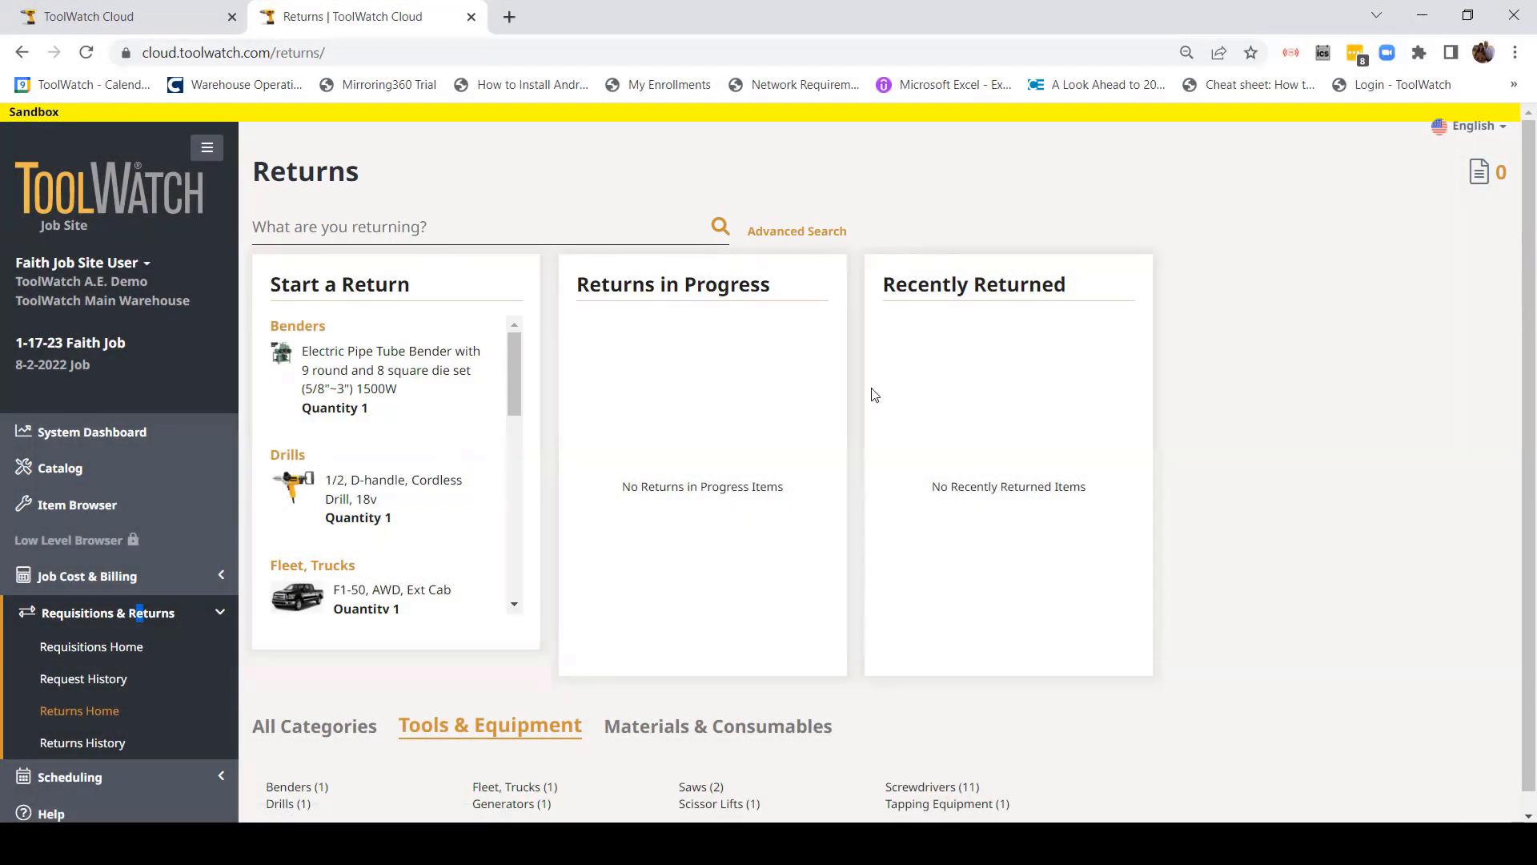
pyautogui.scroll(-1, 891, 638)
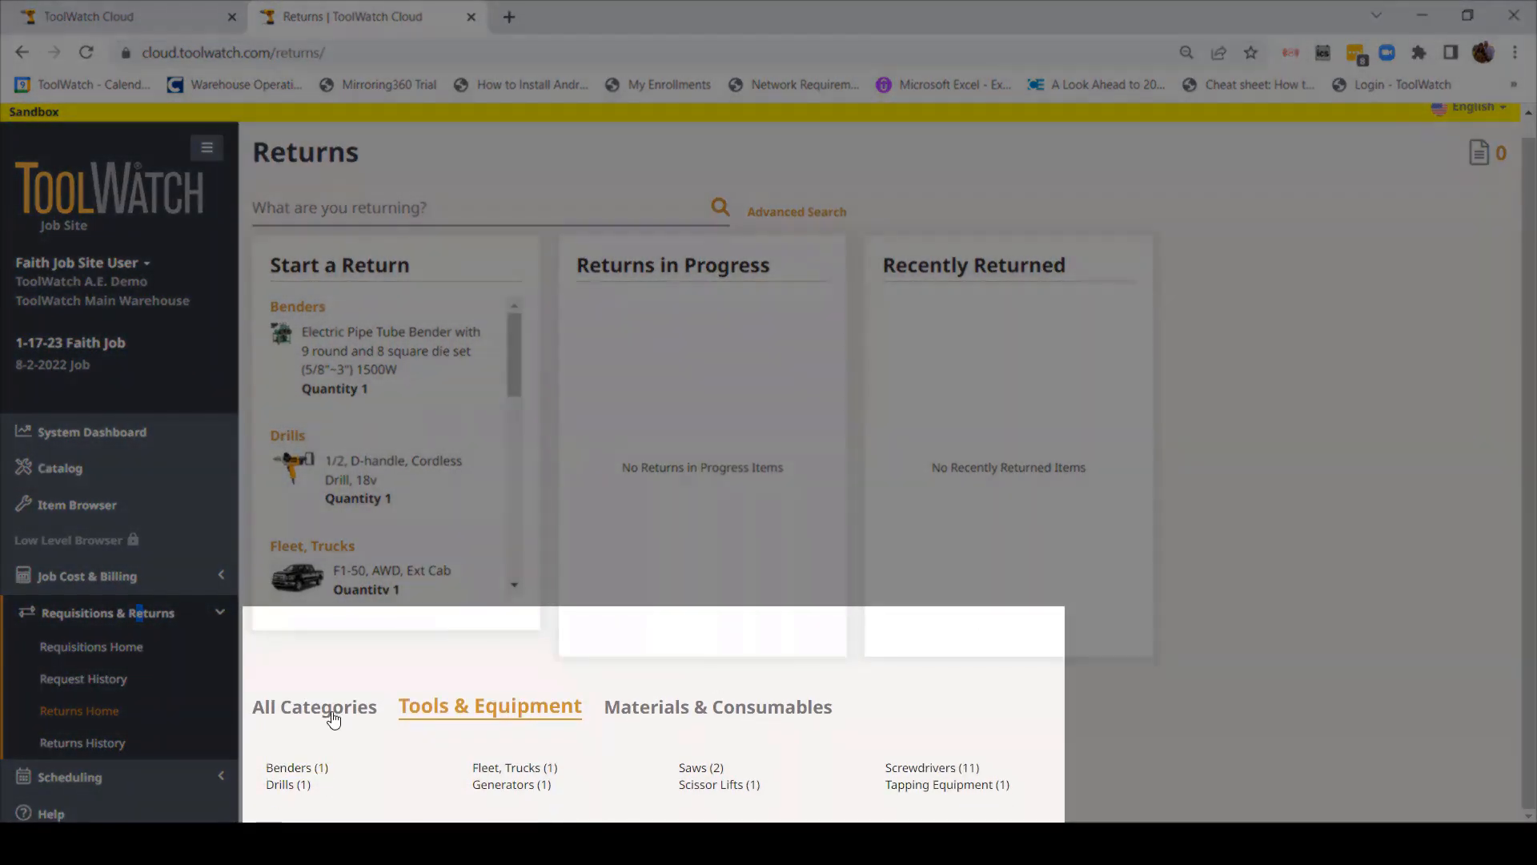
pyautogui.click(324, 707)
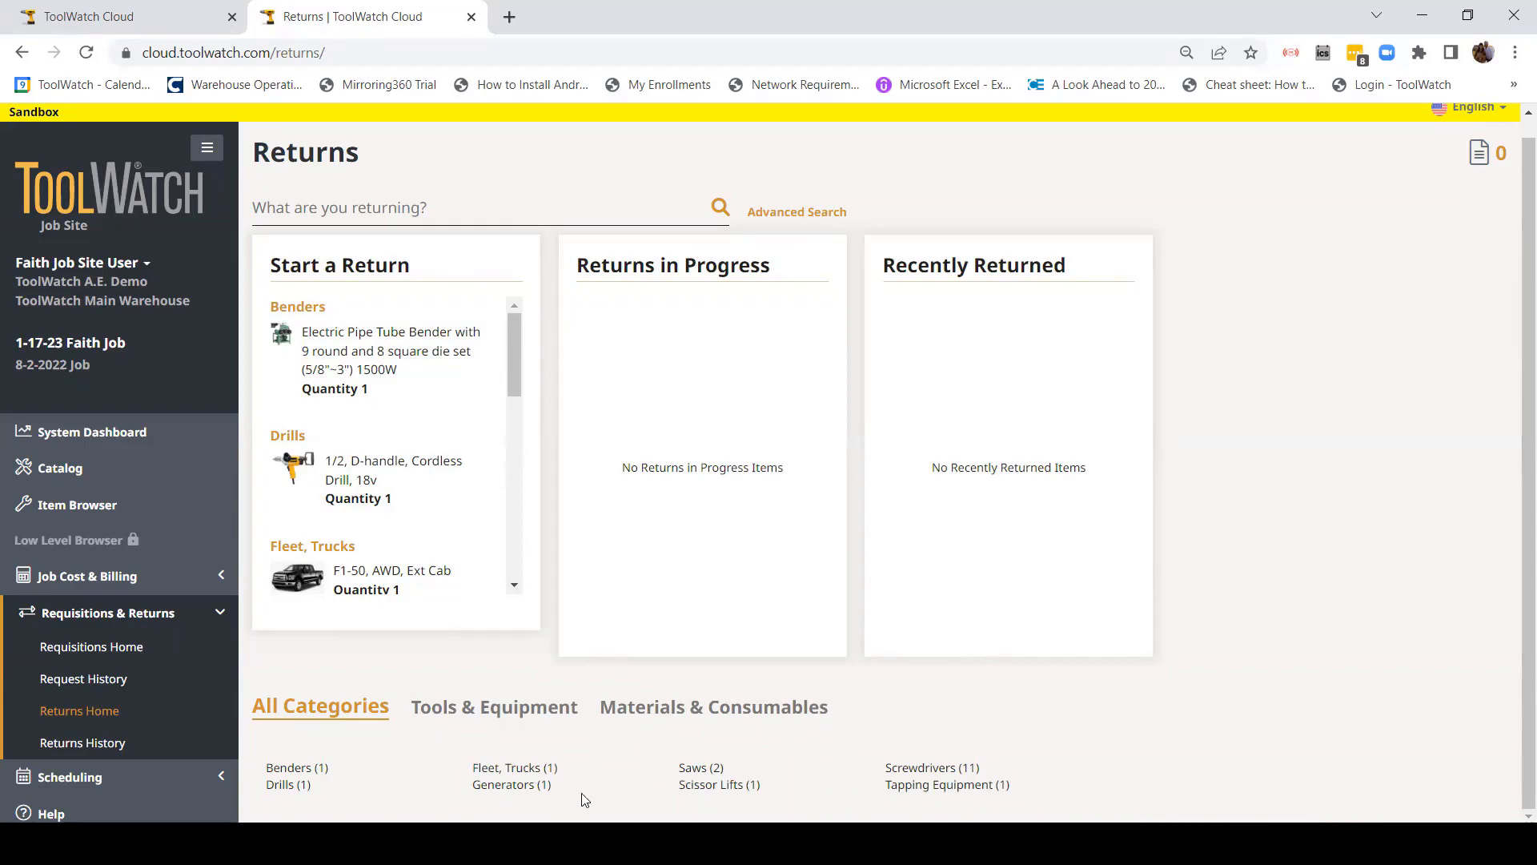
# Step: Filter to Saws (2), tick the 12" Compound Miter Saw (18021) and add it to the ticket
pyautogui.click(698, 768)
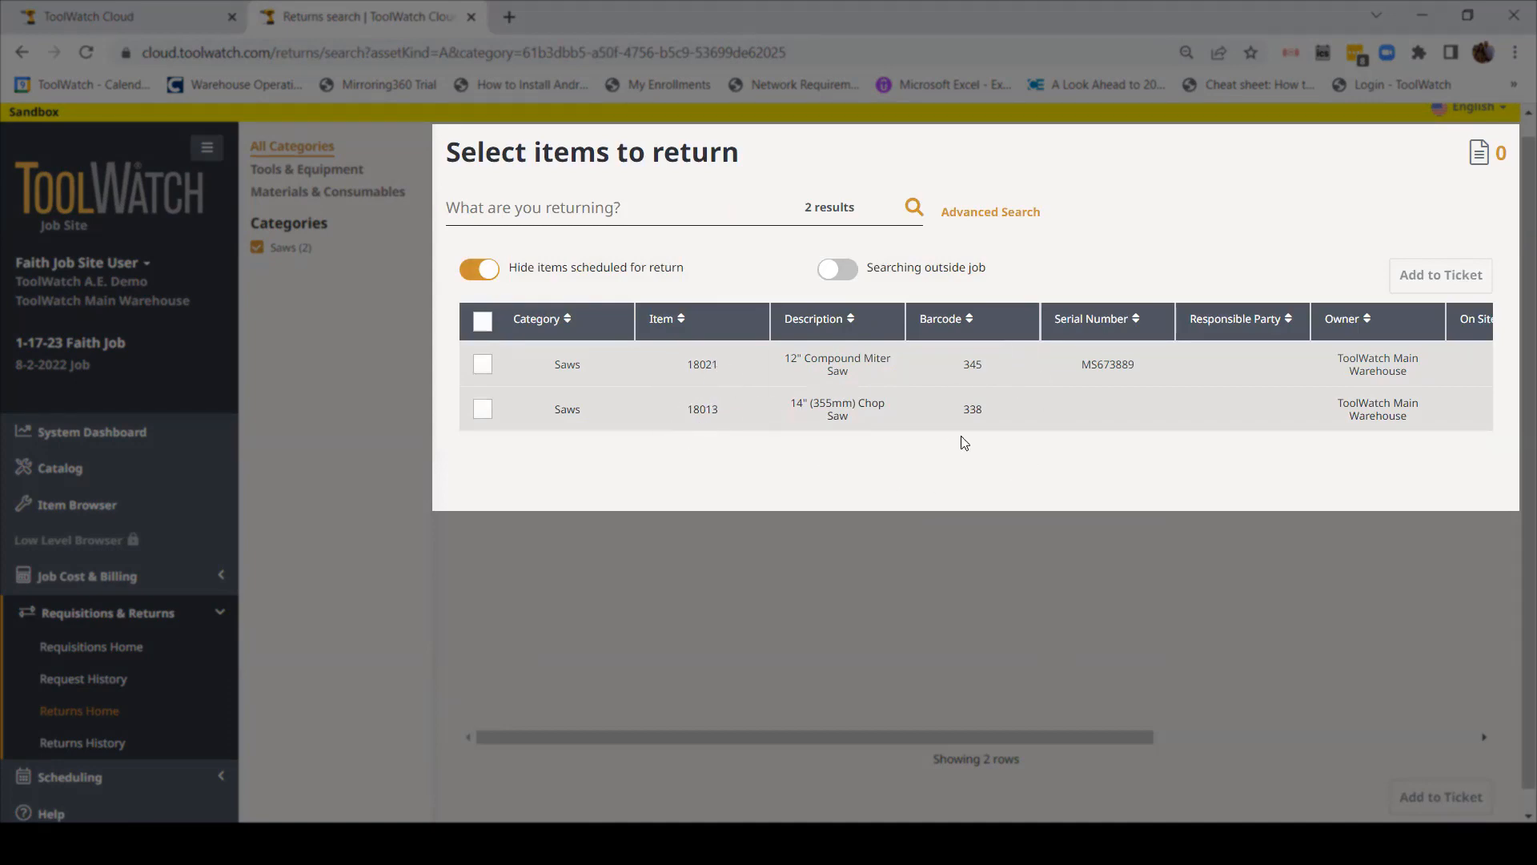
pyautogui.scroll(-1, 1130, 411)
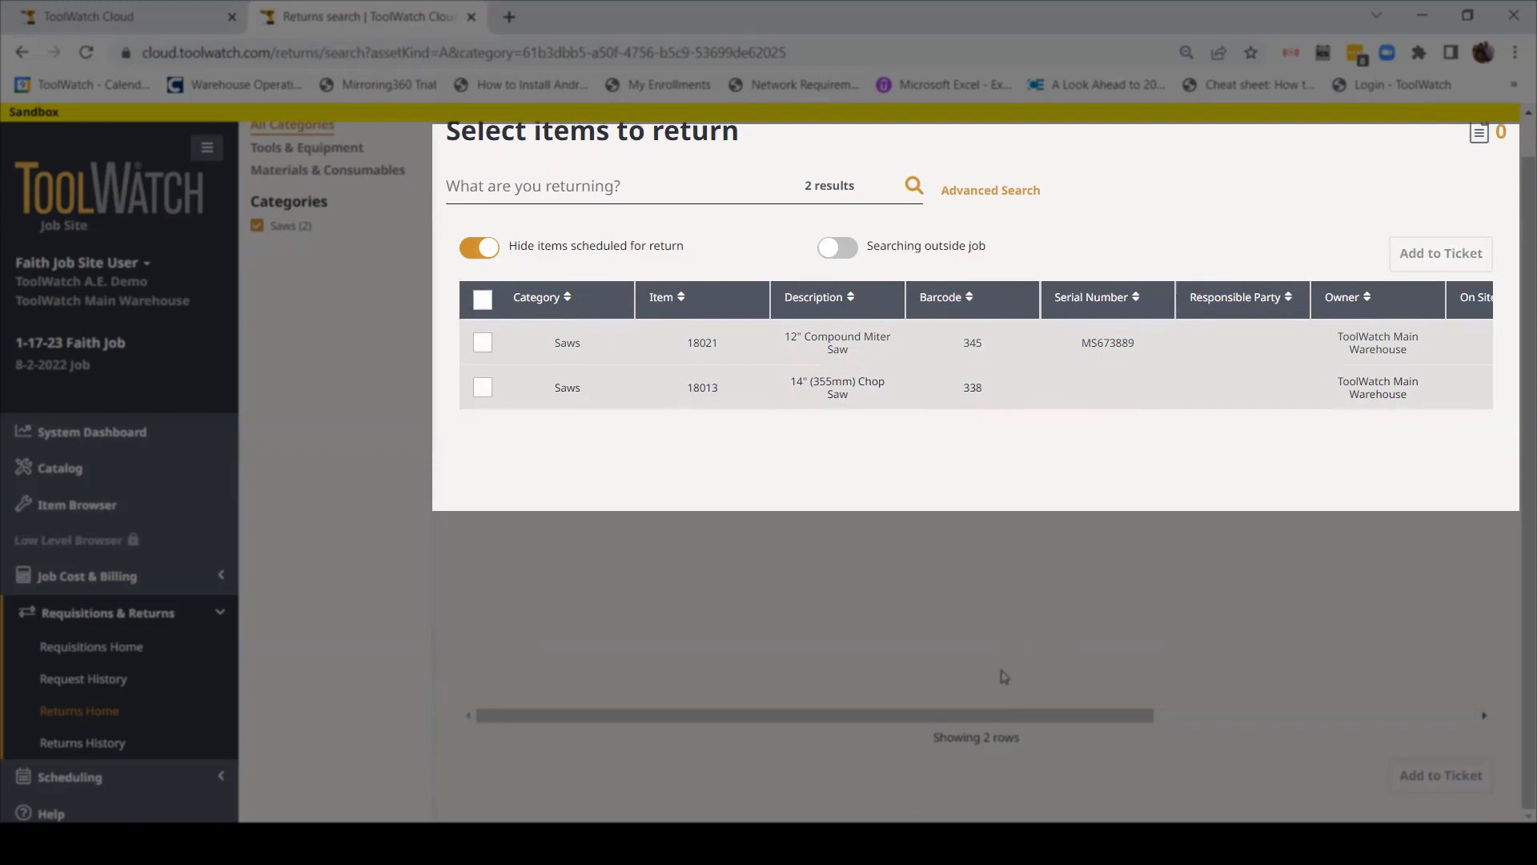
pyautogui.hscroll(5, 1012, 712)
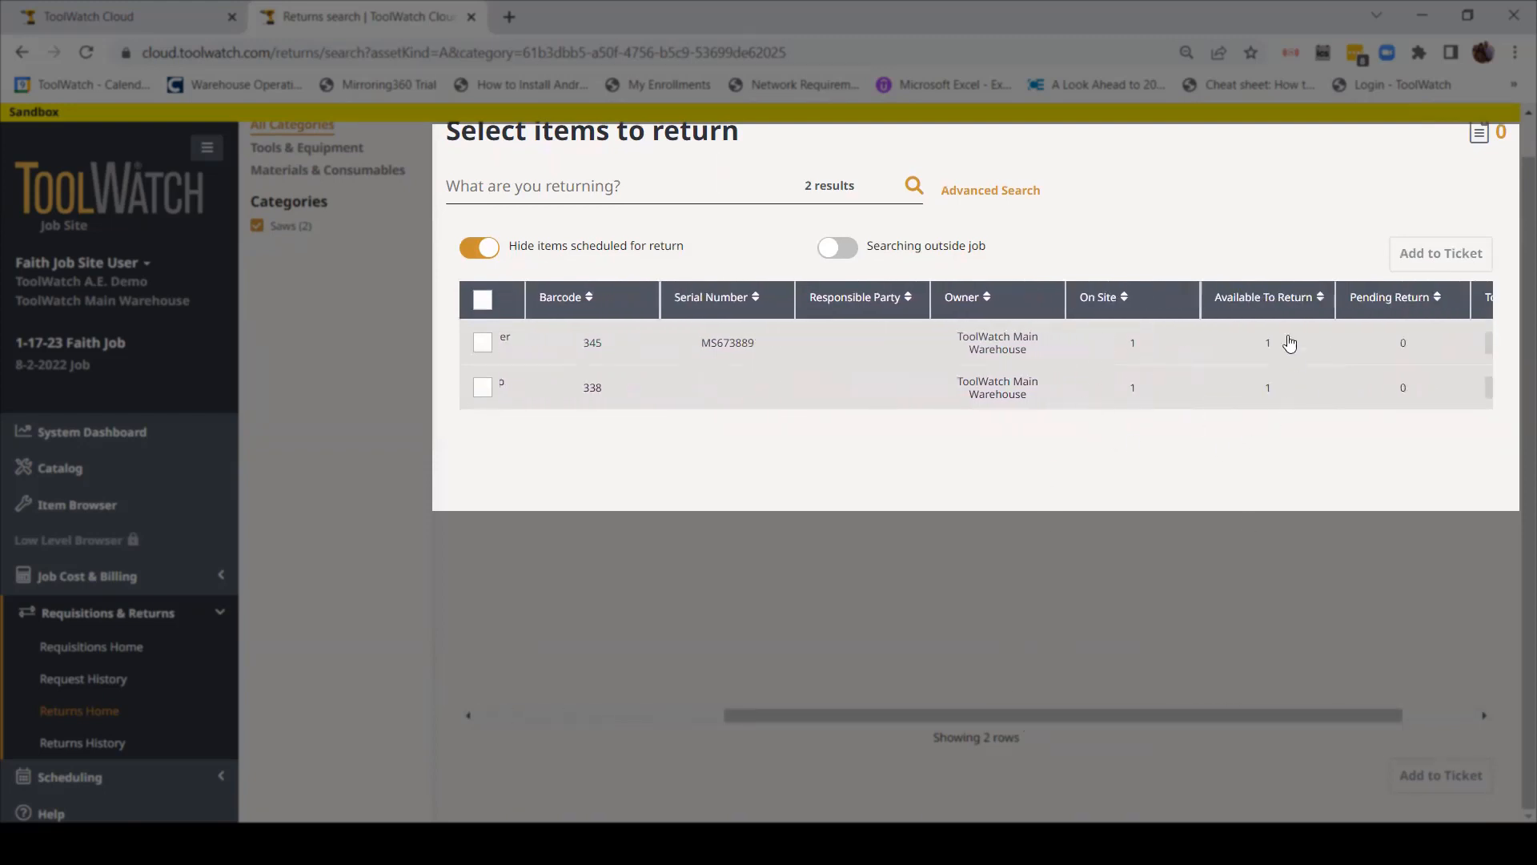
pyautogui.hscroll(3, 1271, 717)
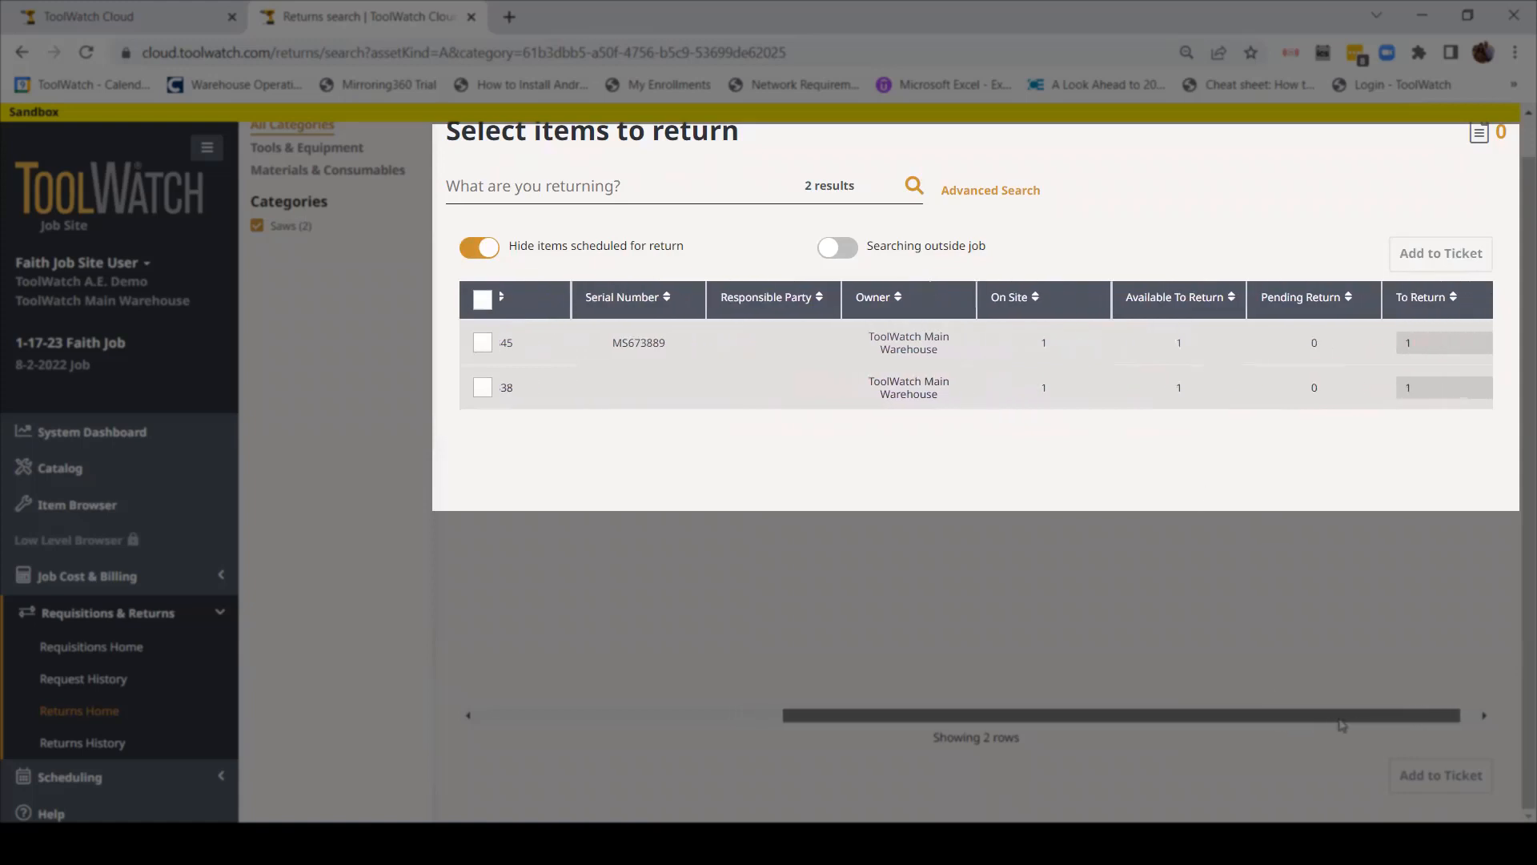
pyautogui.moveTo(1225, 716); pyautogui.dragTo(870, 696)
pyautogui.scroll(1, 637, 522)
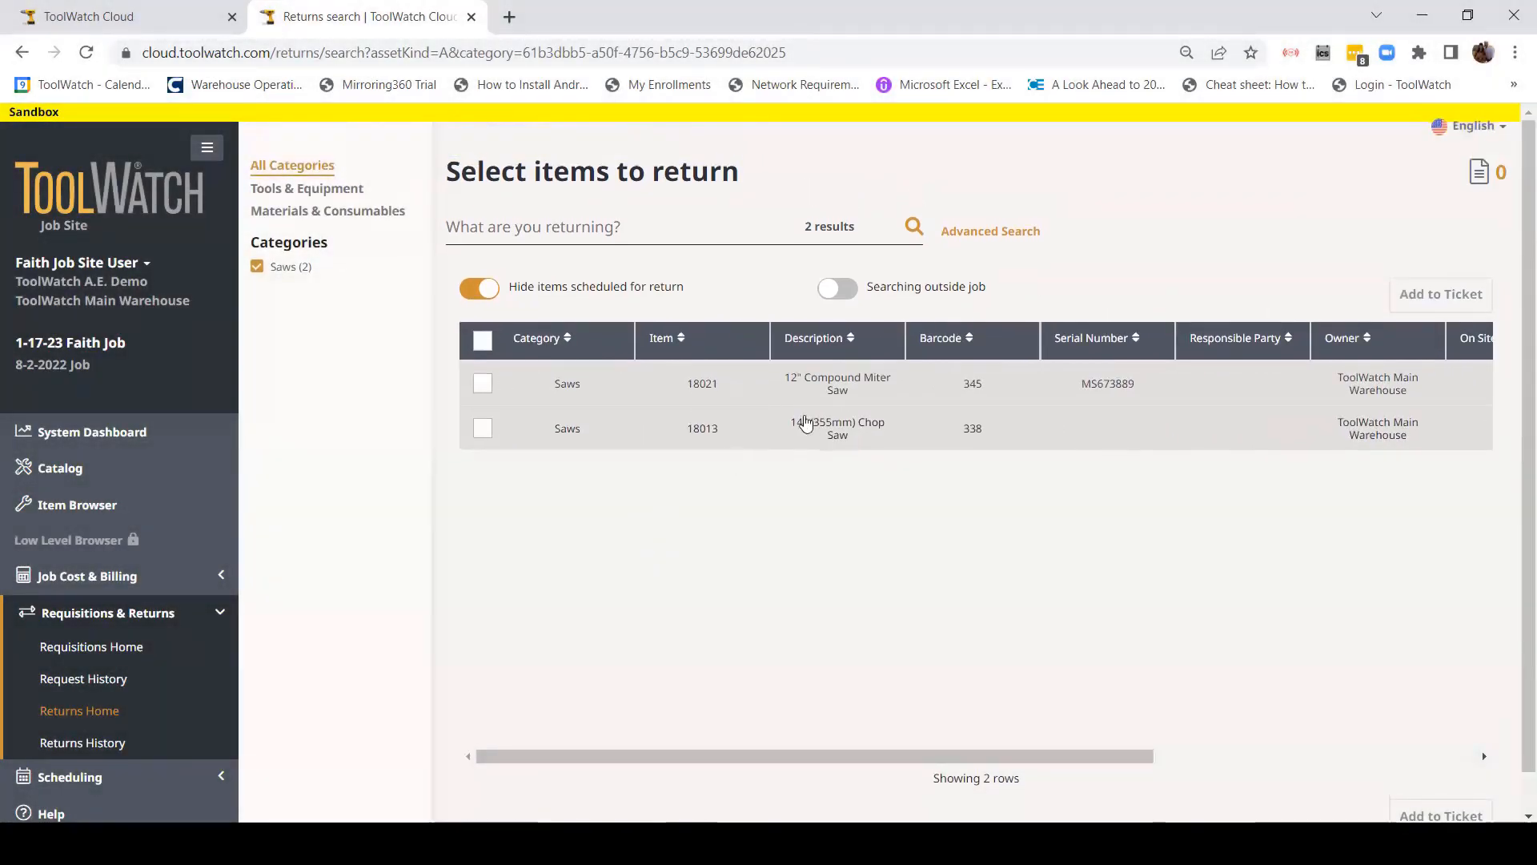
pyautogui.click(481, 385)
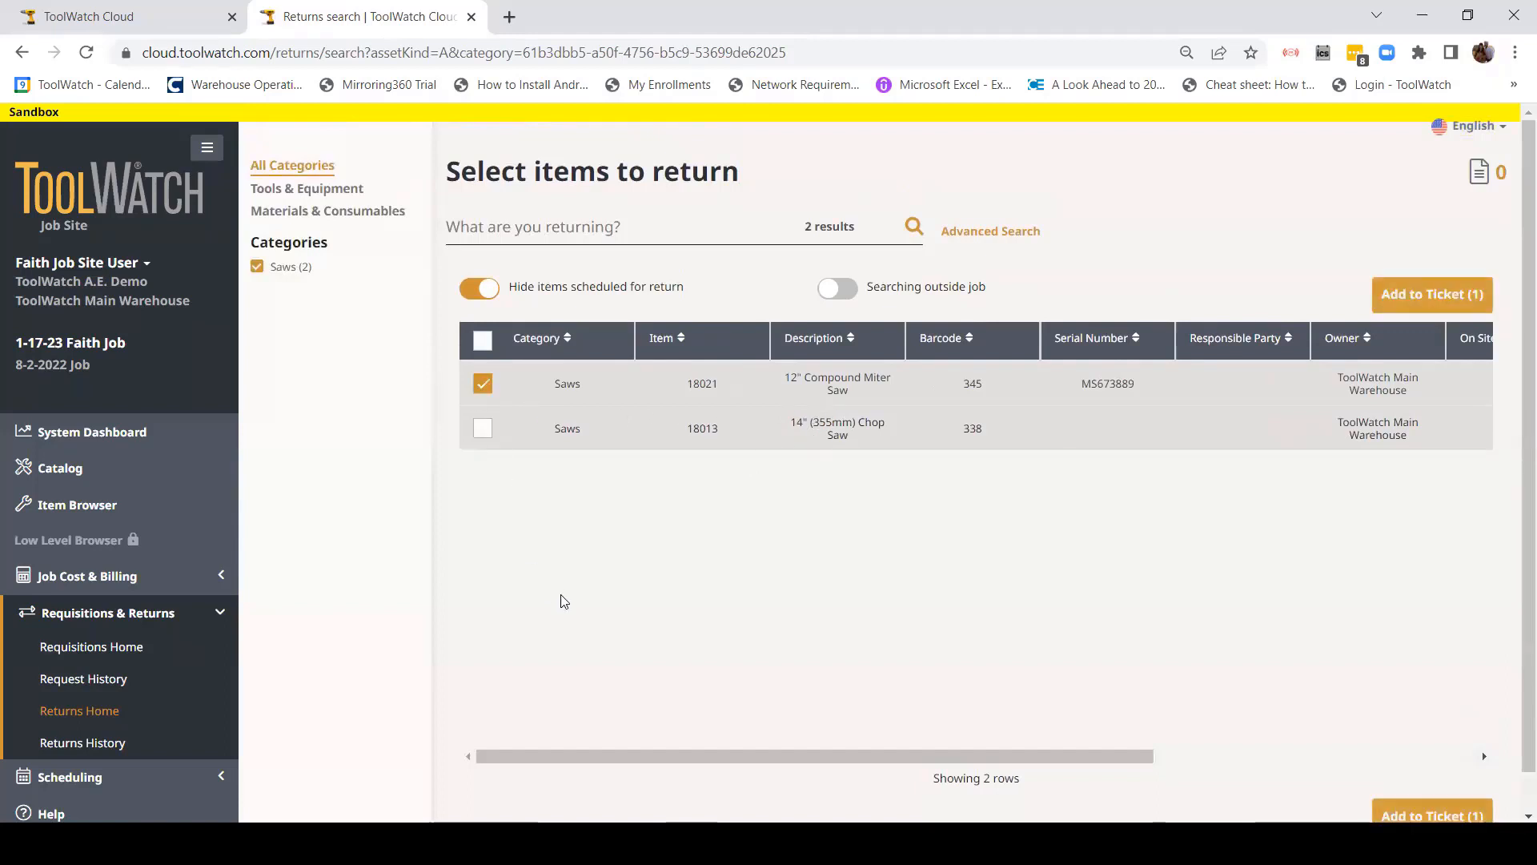
pyautogui.click(1415, 301)
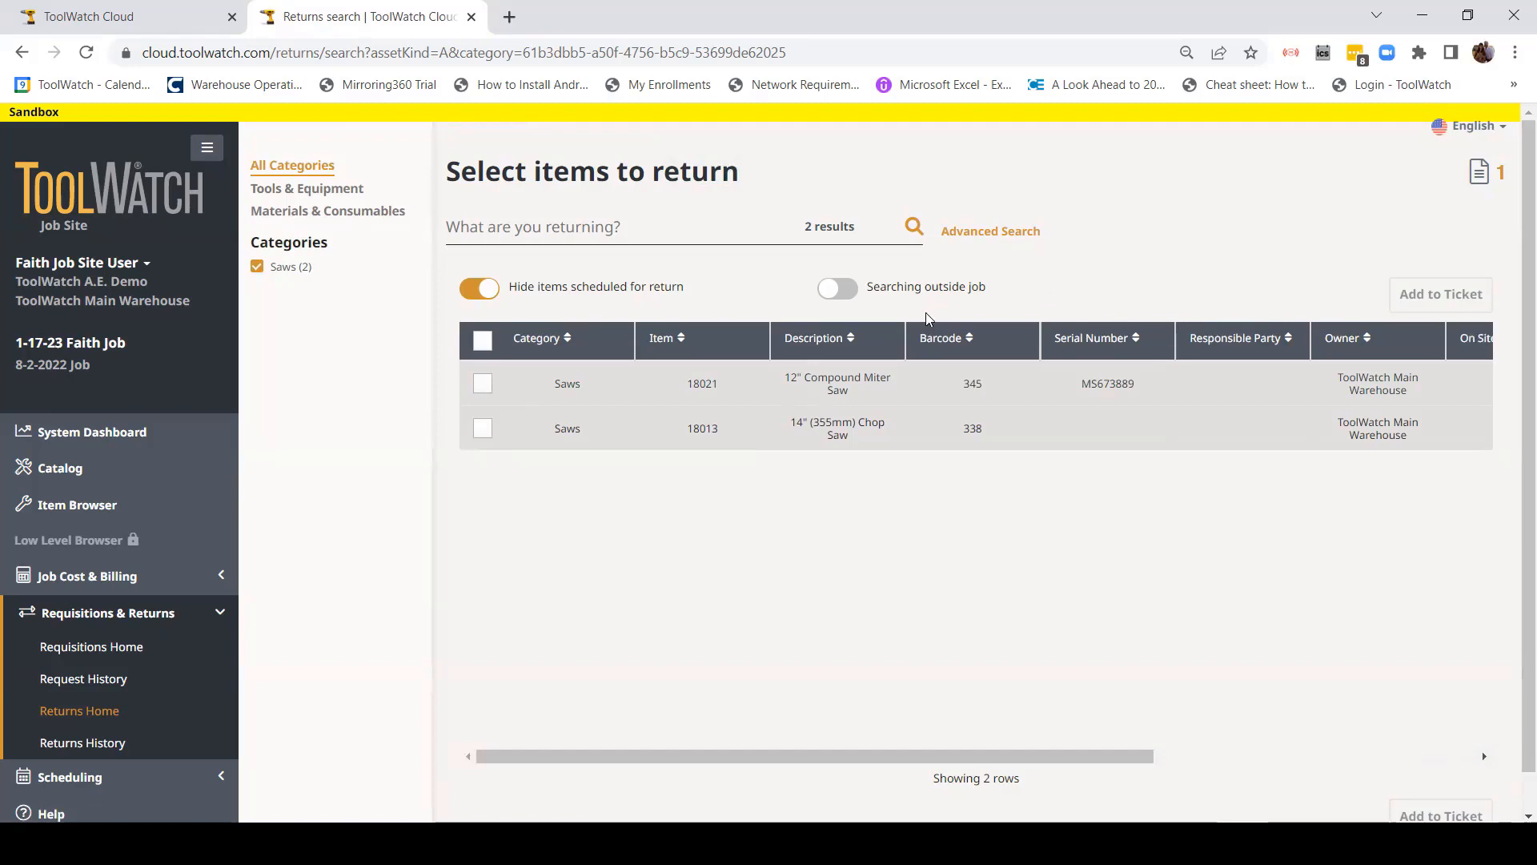
# Step: Clear the Saws filter and tick the 6 pc Screwdriver Set (Bulk) row
pyautogui.click(295, 273)
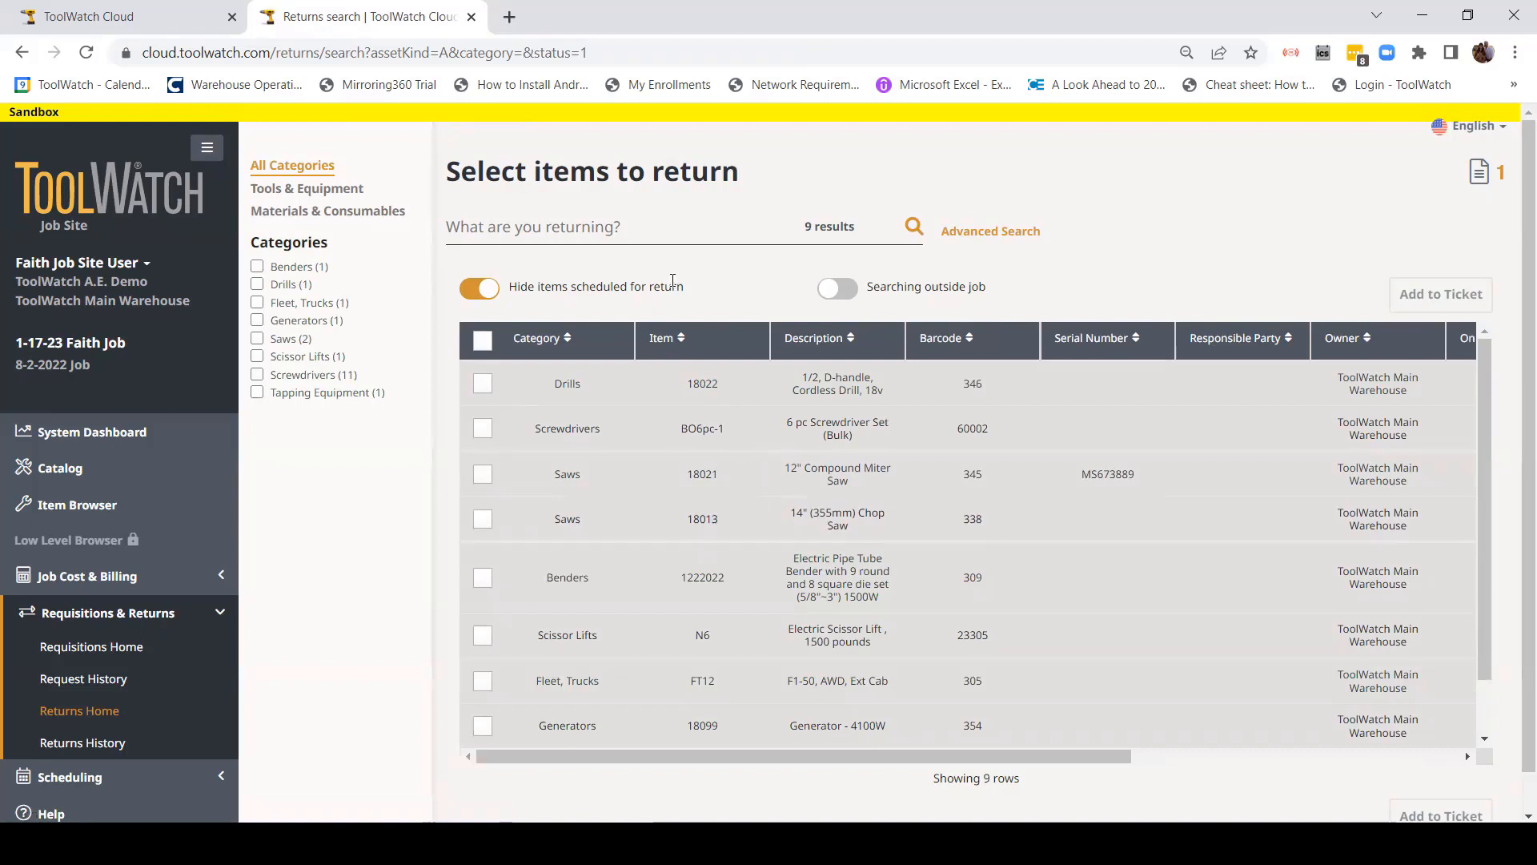
pyautogui.scroll(-3, 584, 497)
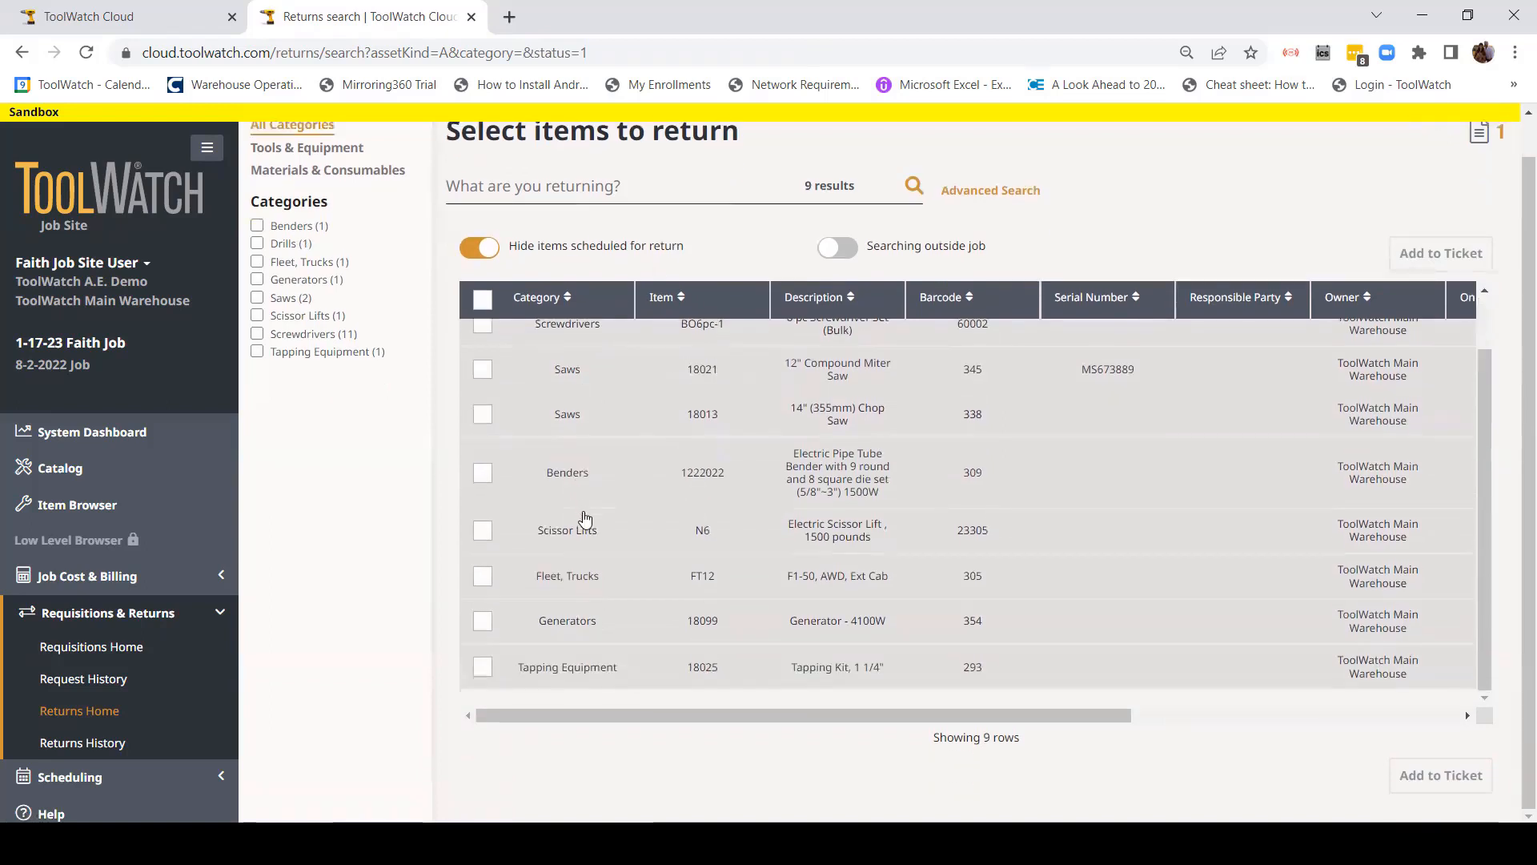
pyautogui.scroll(5, 584, 519)
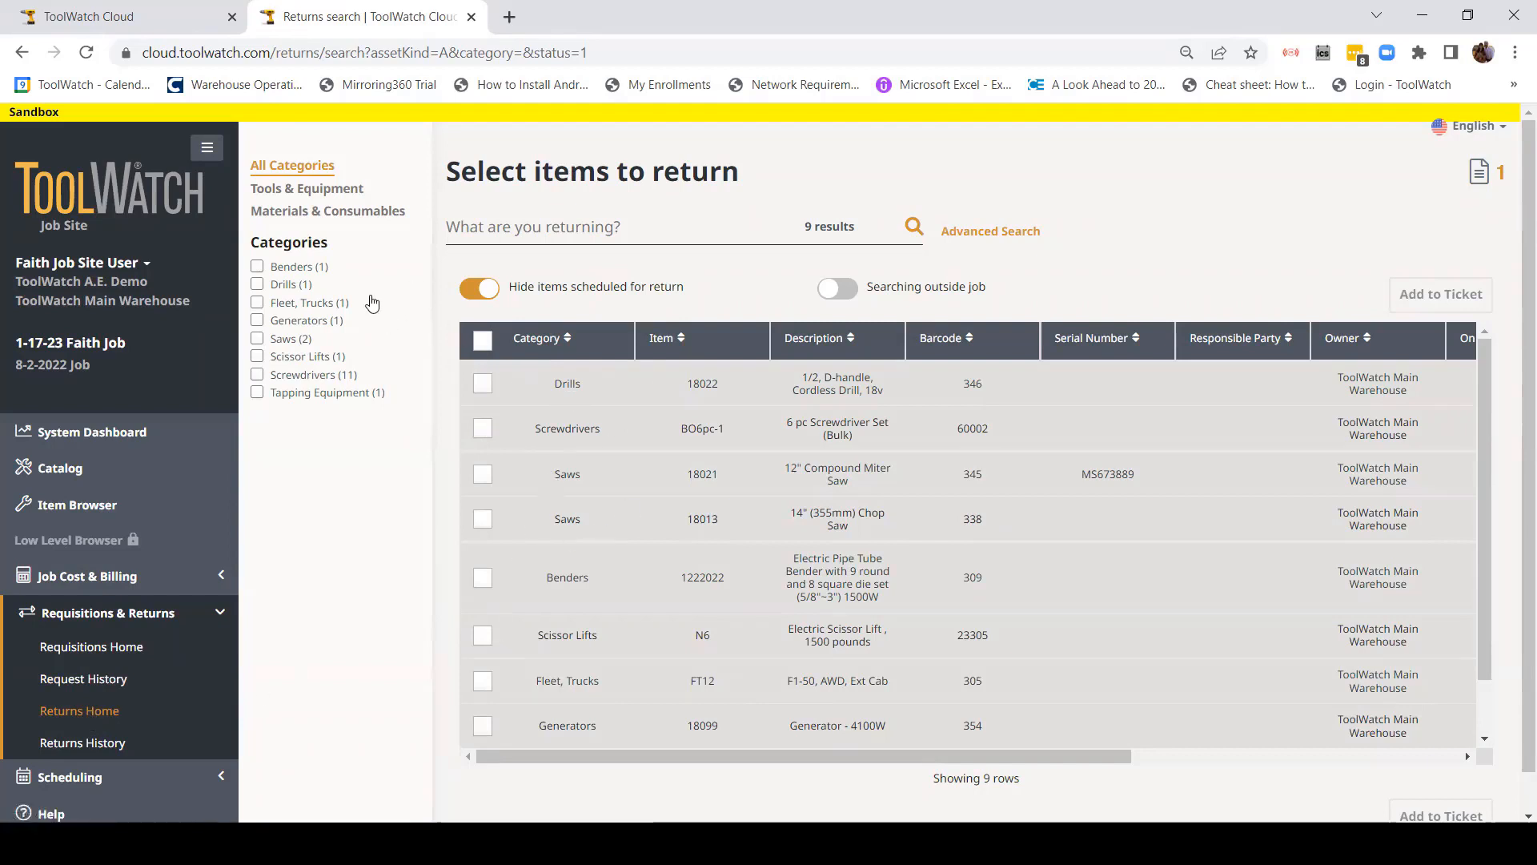
pyautogui.scroll(-3, 700, 513)
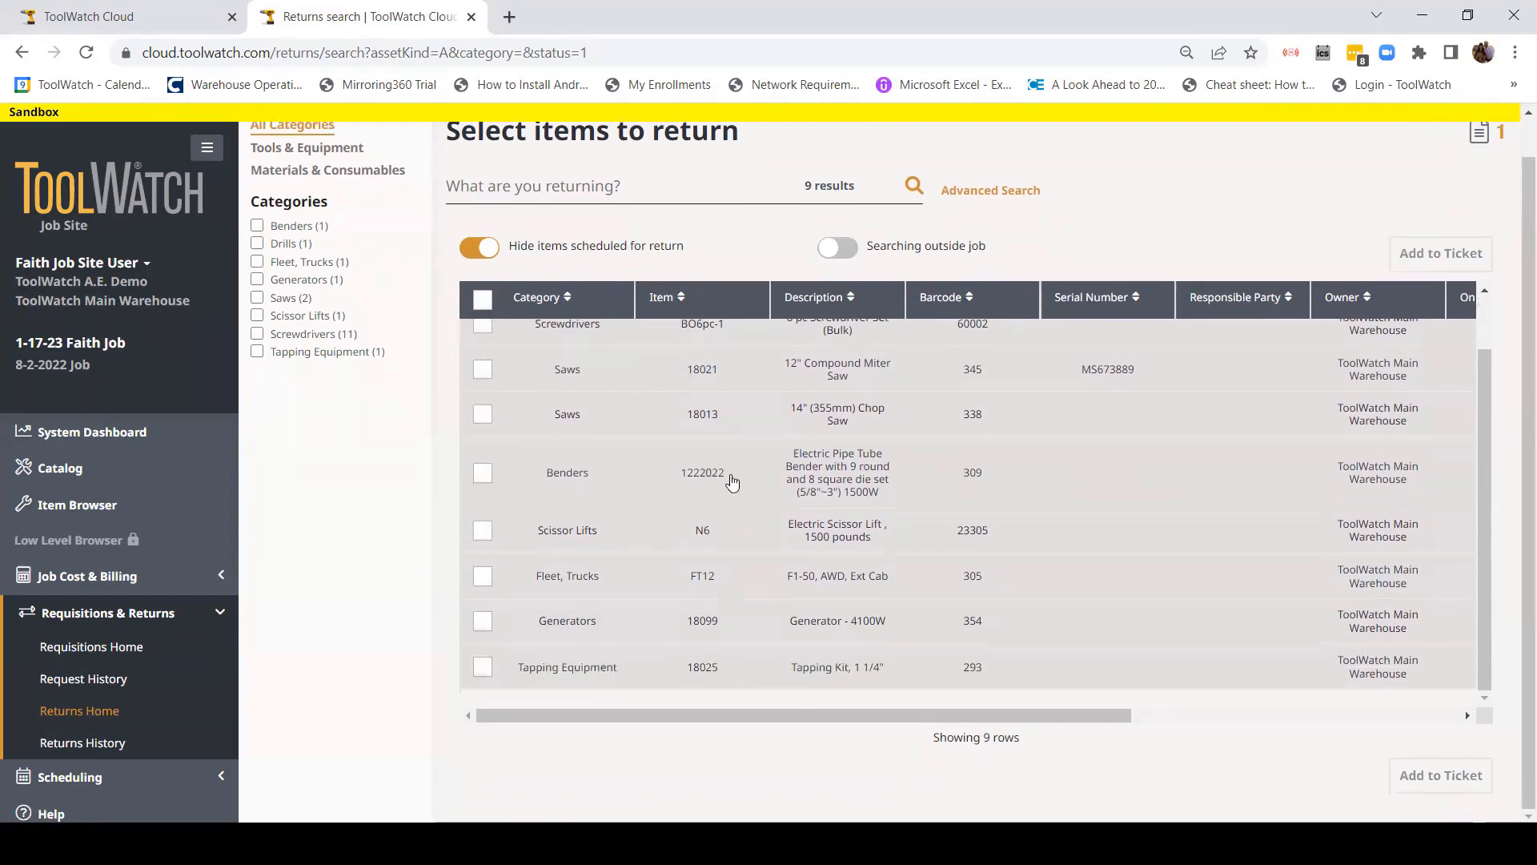
pyautogui.scroll(1, 731, 480)
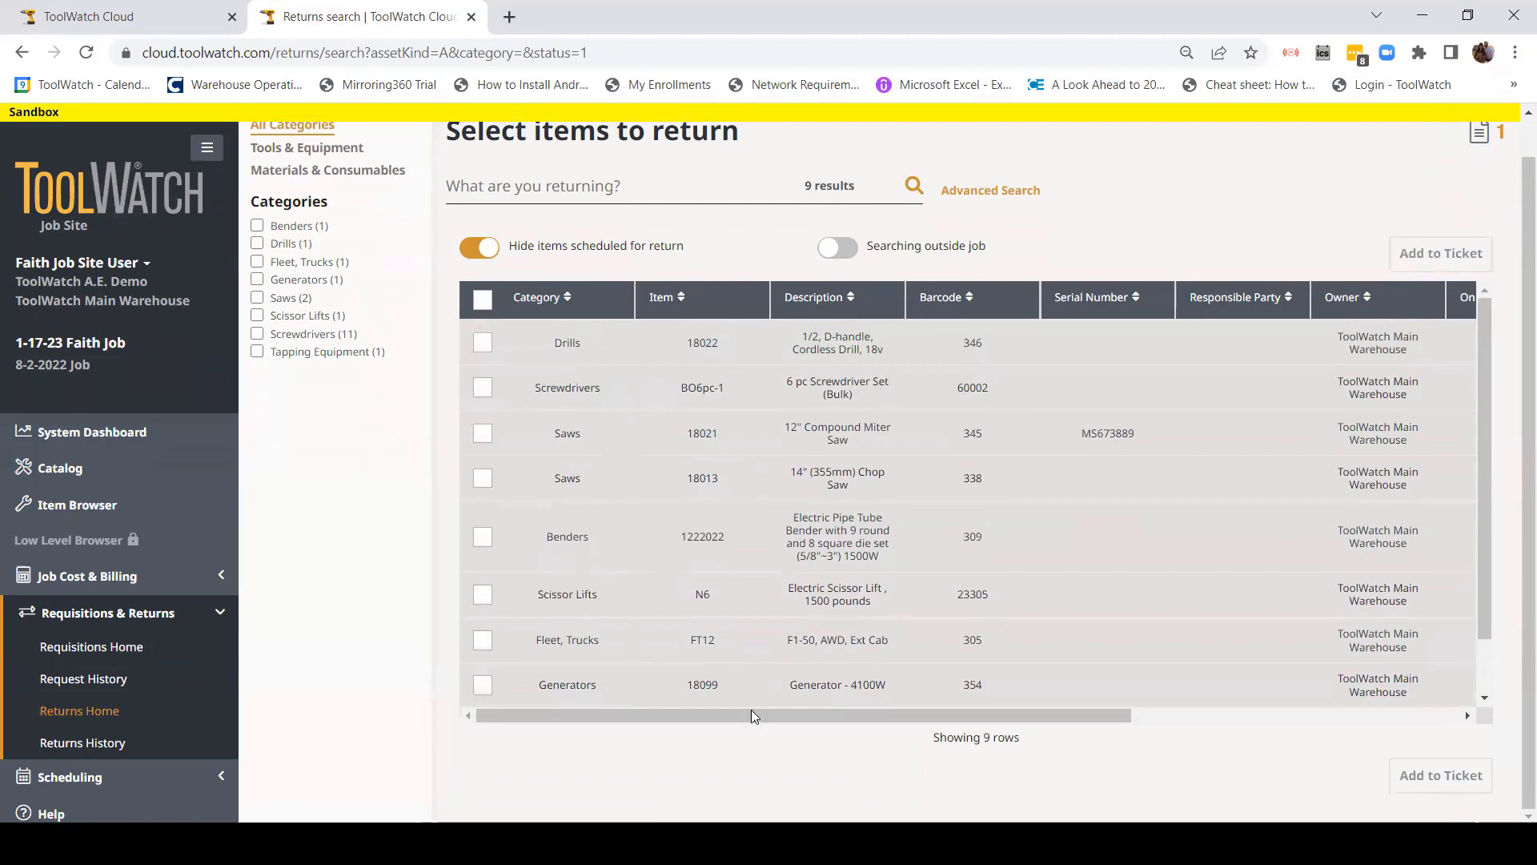
pyautogui.moveTo(751, 715); pyautogui.dragTo(1198, 722)
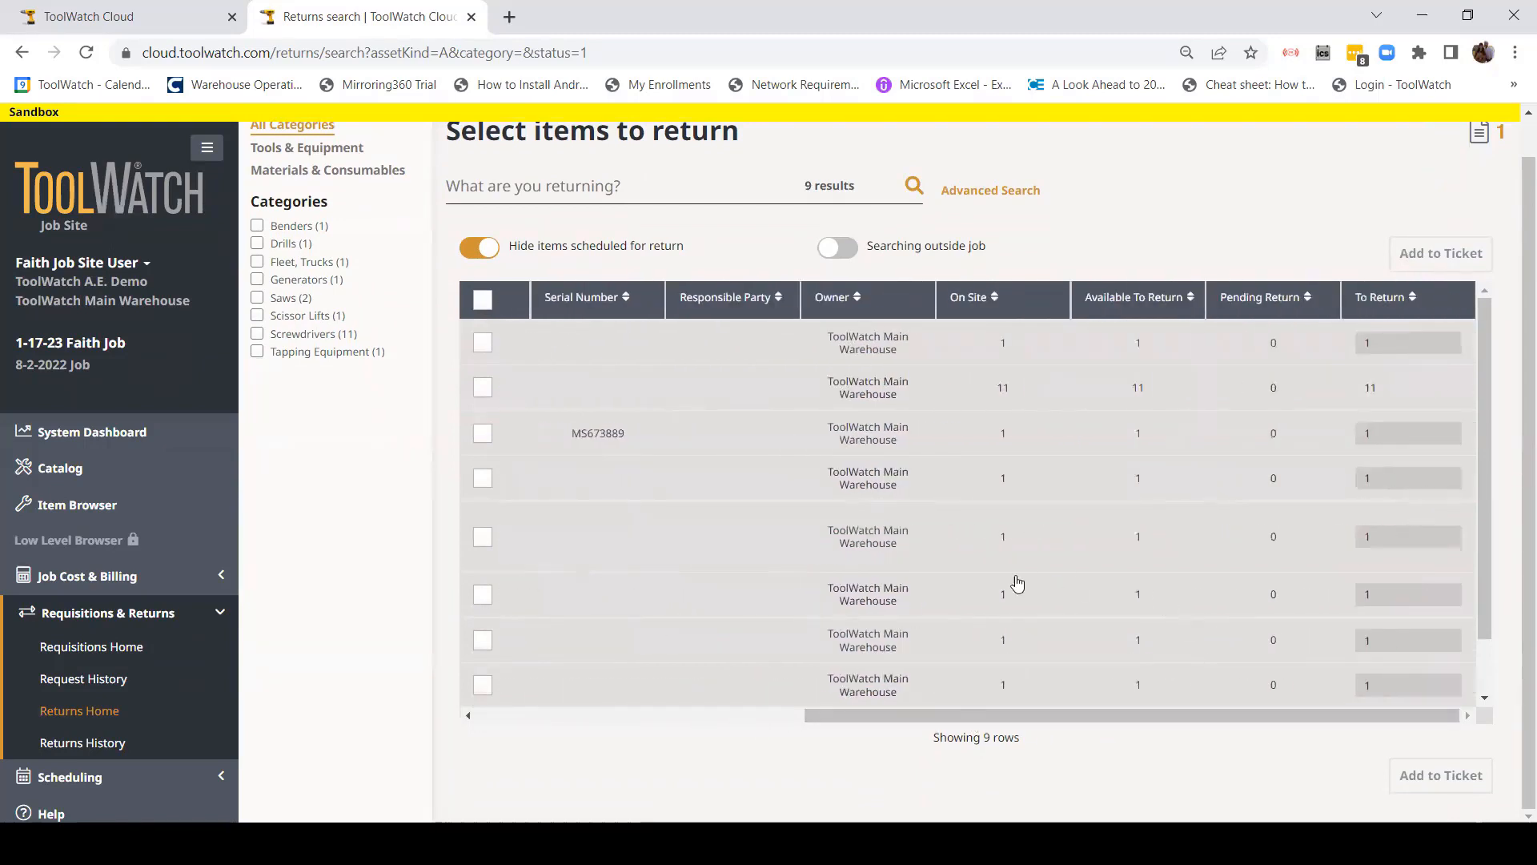
pyautogui.moveTo(1077, 712); pyautogui.dragTo(954, 703)
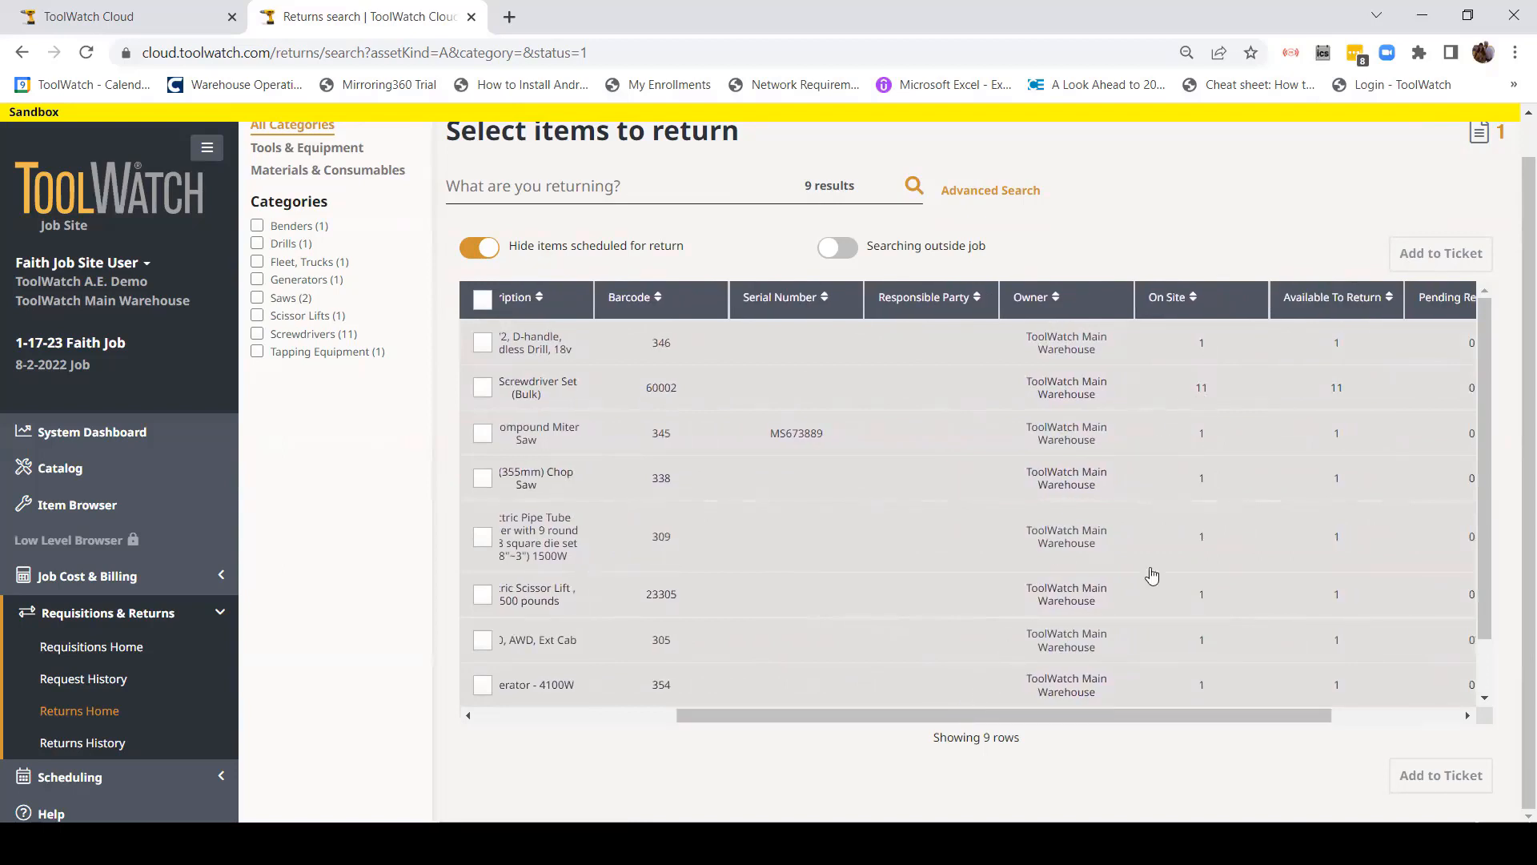
pyautogui.moveTo(1143, 719); pyautogui.dragTo(943, 717)
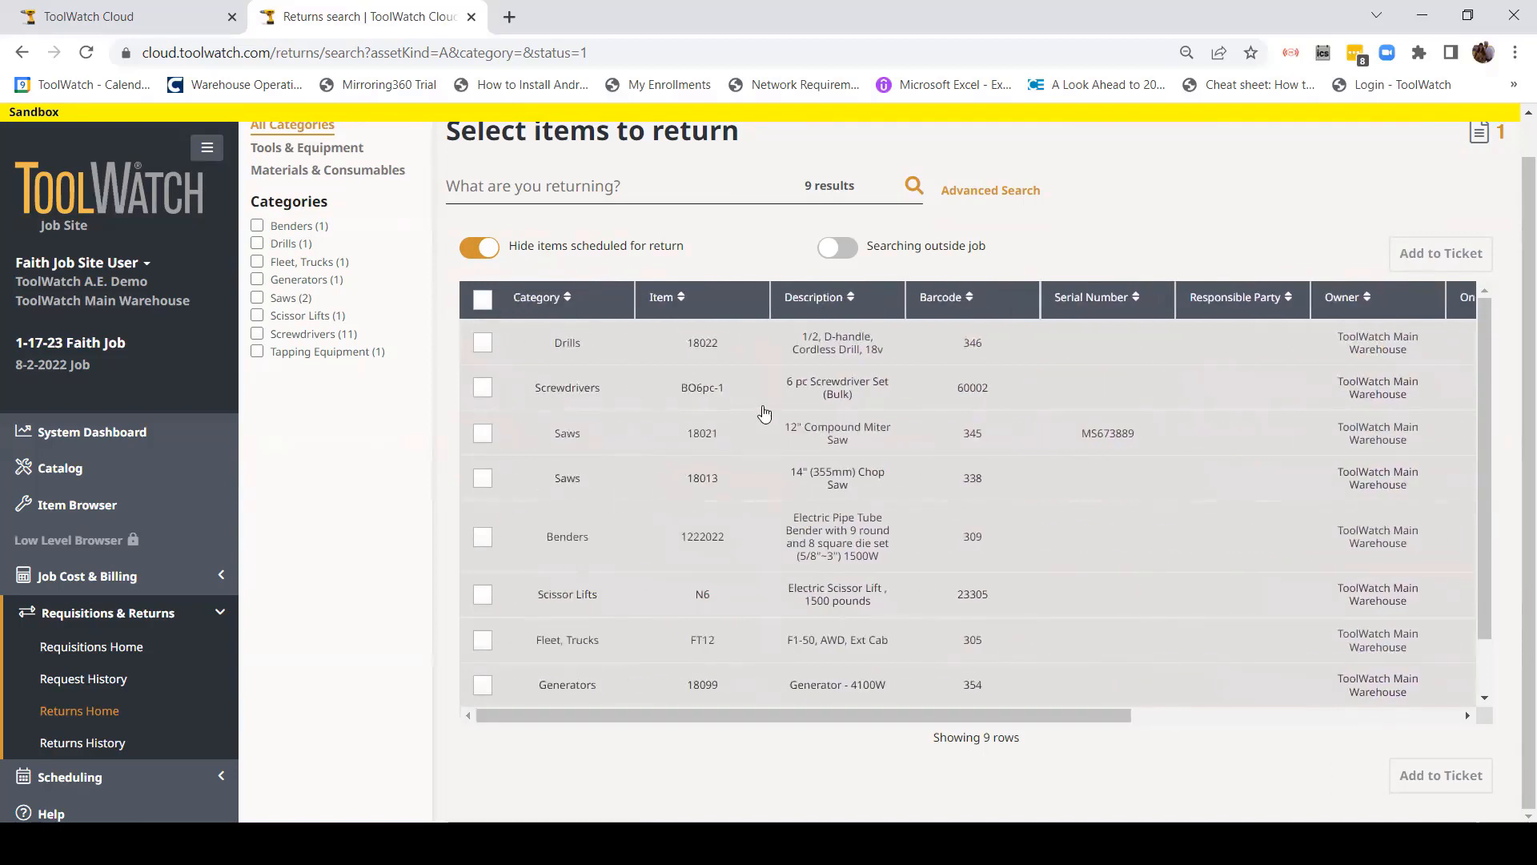
pyautogui.click(482, 388)
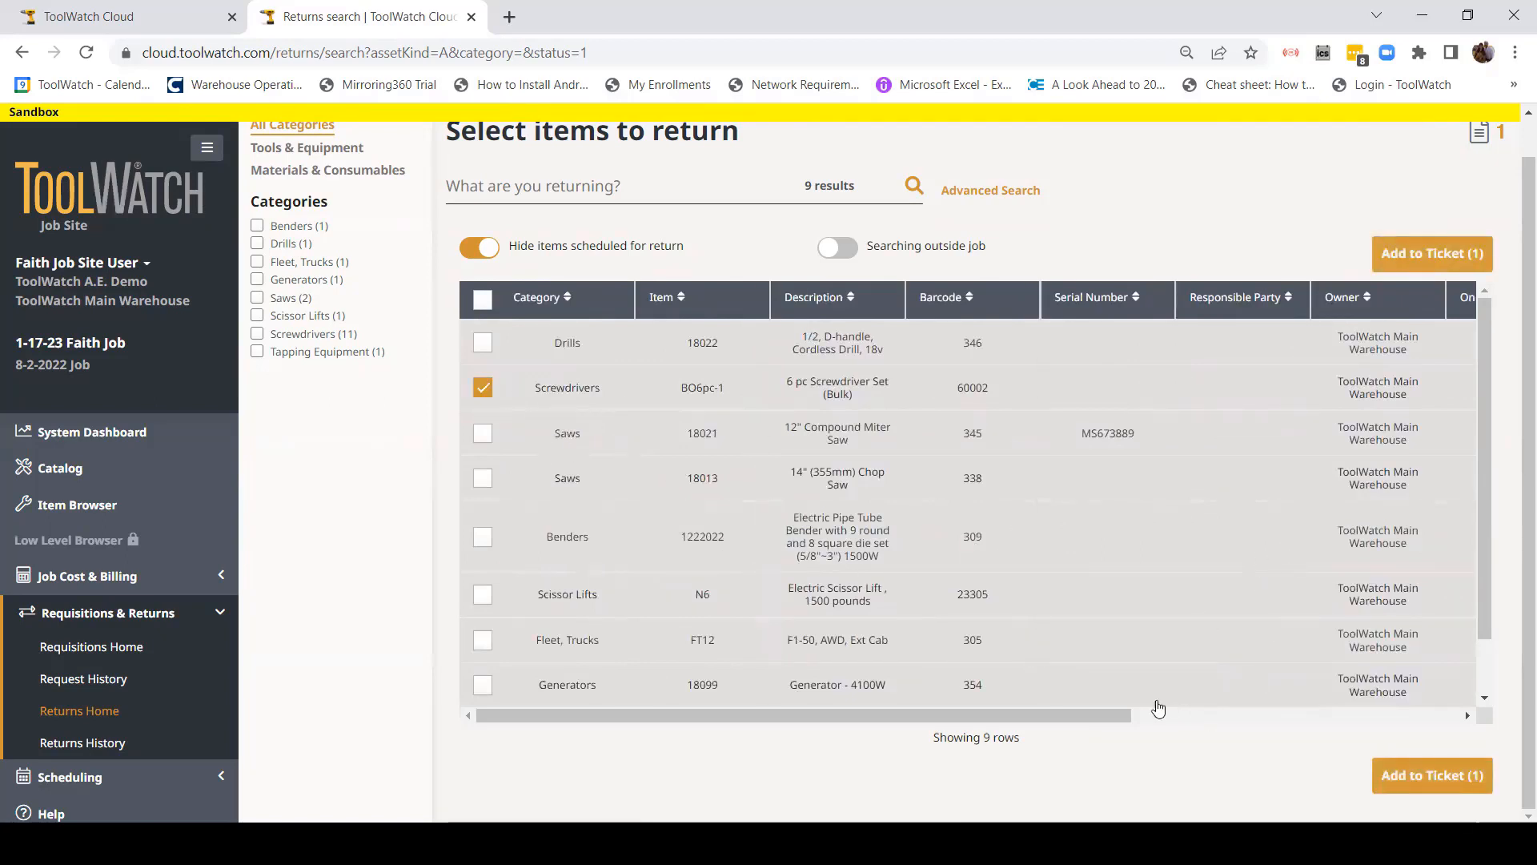
# Step: Change the screwdriver set's To Return quantity from 11 to 5 and add it to the ticket
pyautogui.moveTo(1097, 717); pyautogui.dragTo(1467, 675)
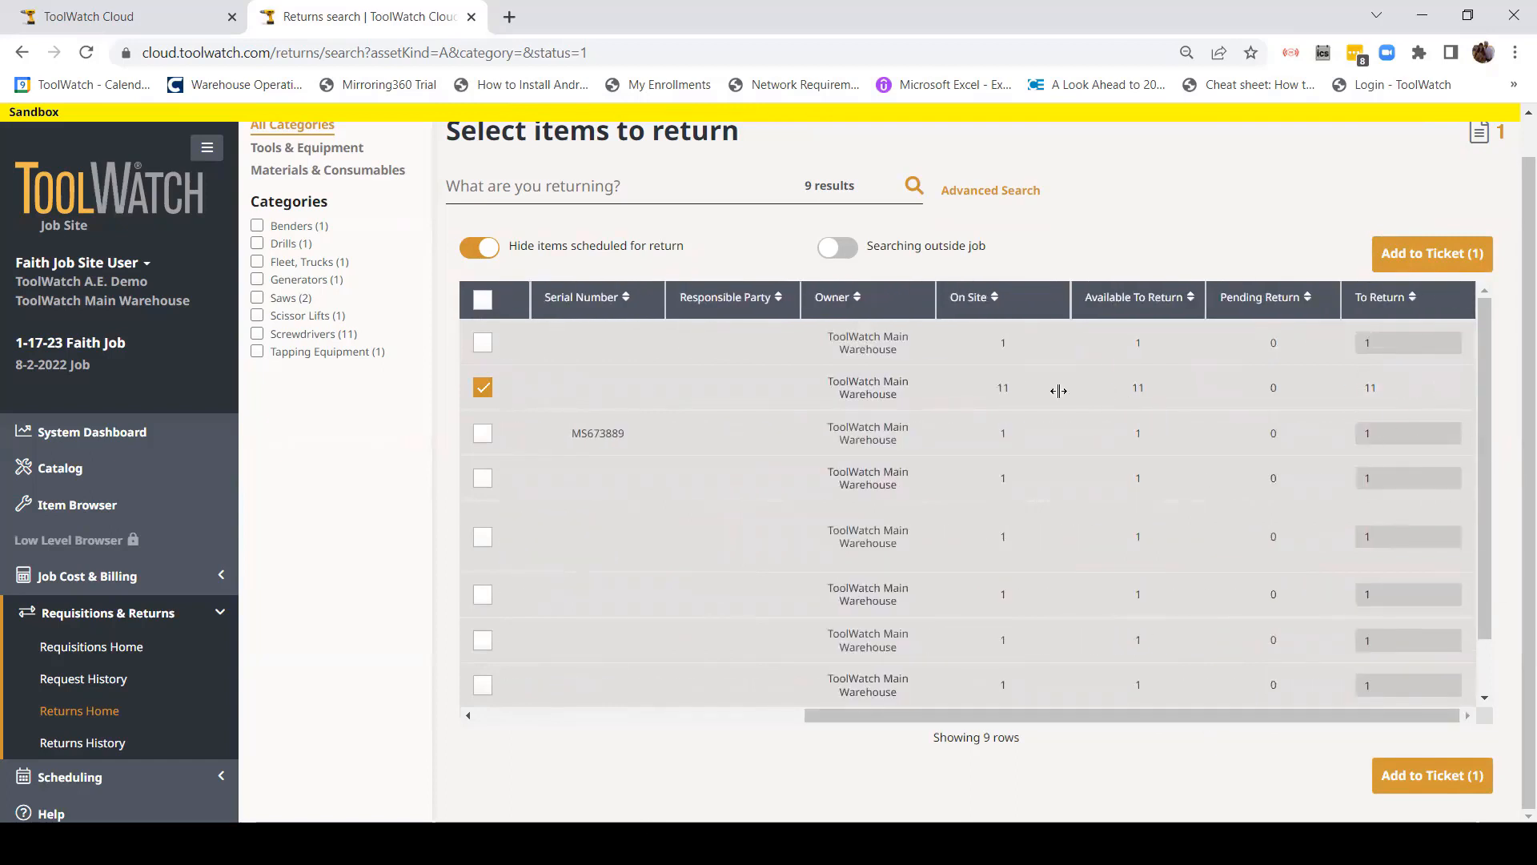
pyautogui.click(1387, 386)
pyautogui.doubleClick(1387, 386)
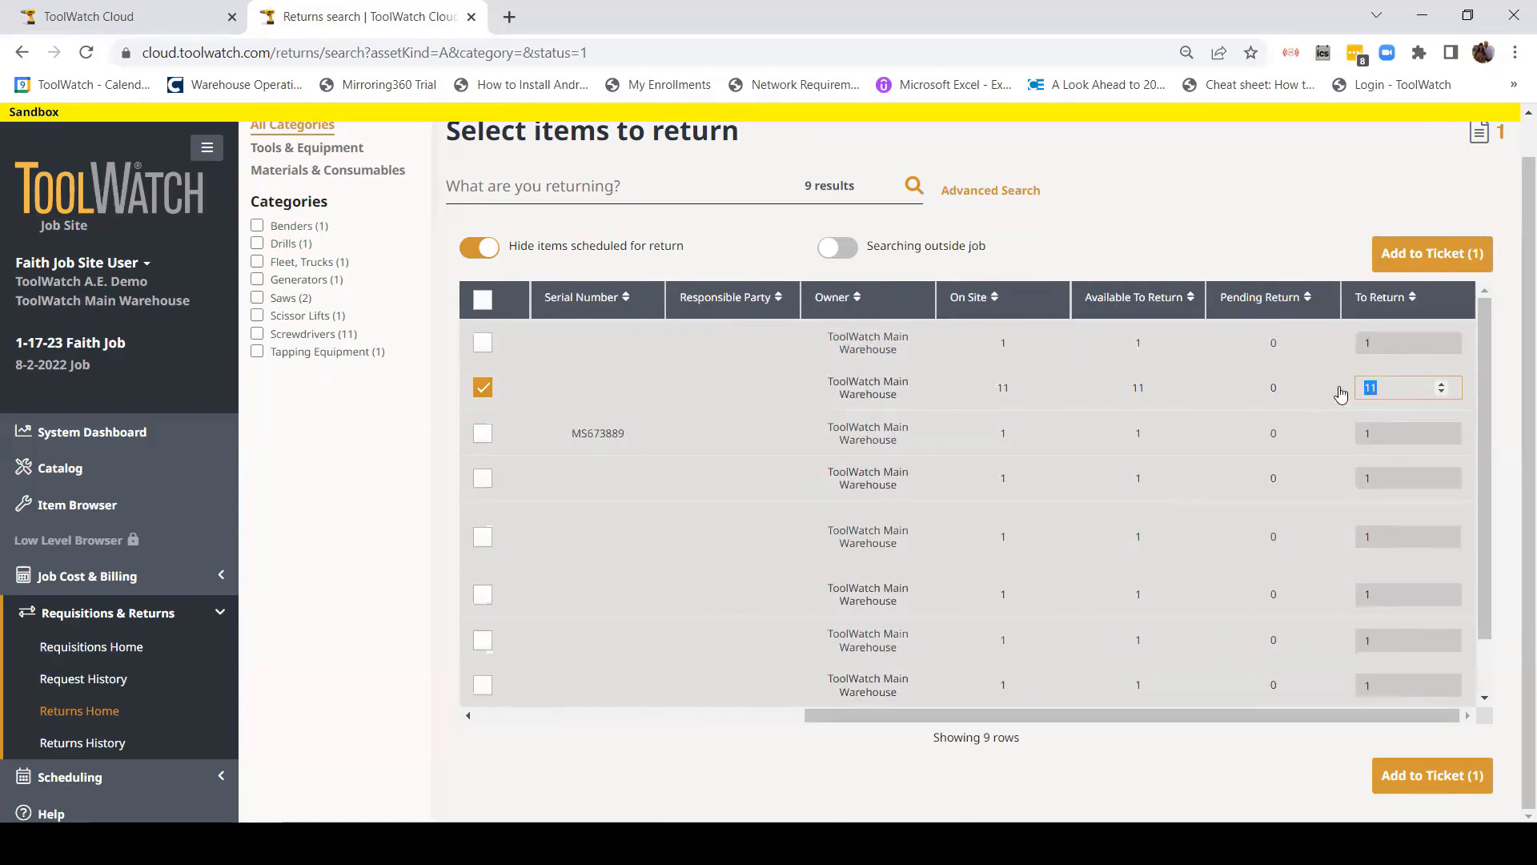
pyautogui.write('5')
pyautogui.click(1414, 263)
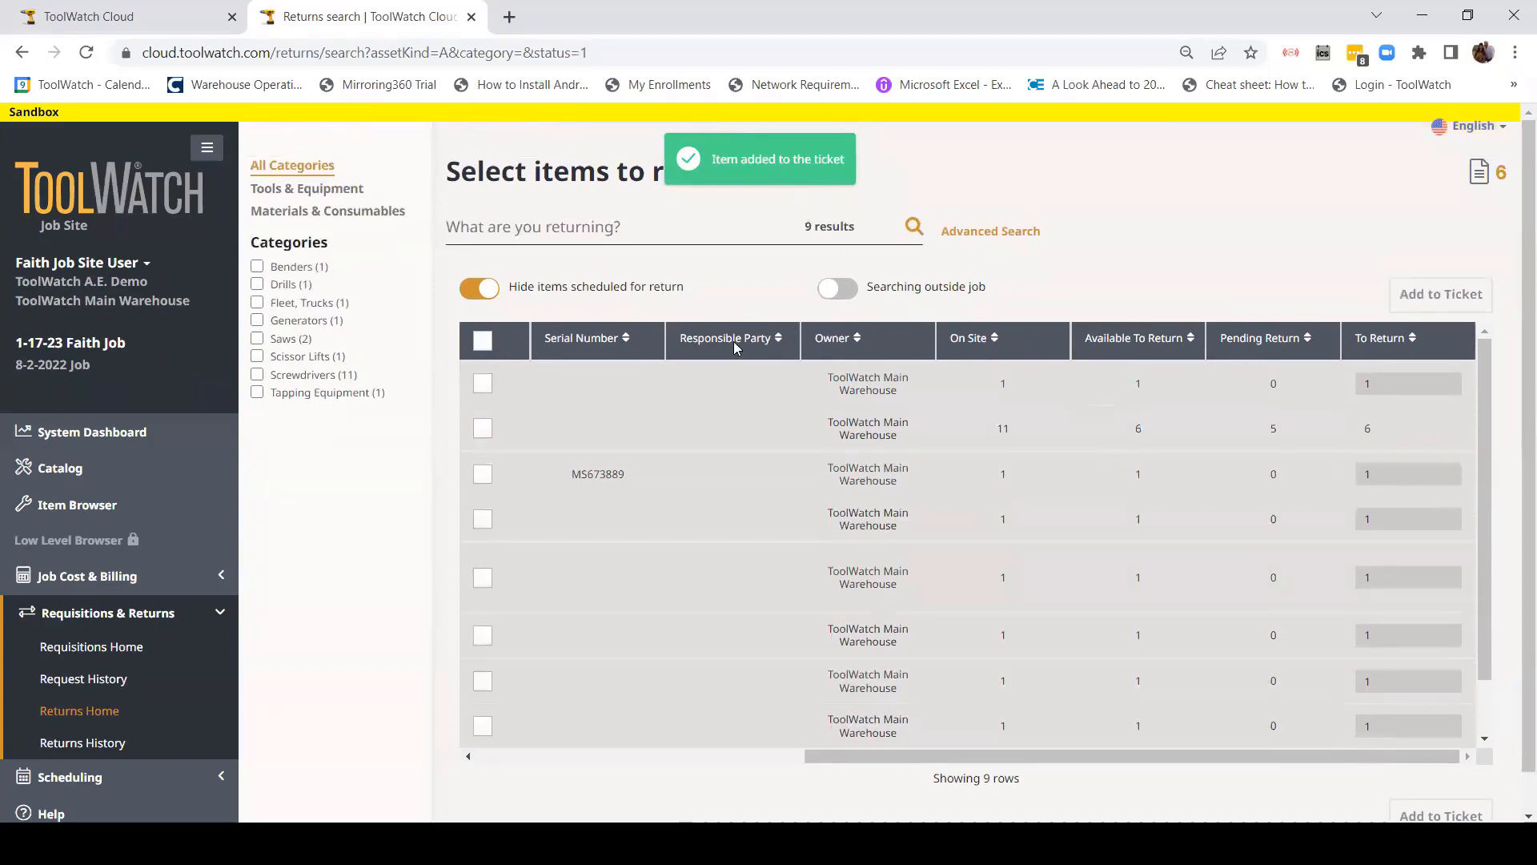
pyautogui.moveTo(874, 755); pyautogui.dragTo(548, 653)
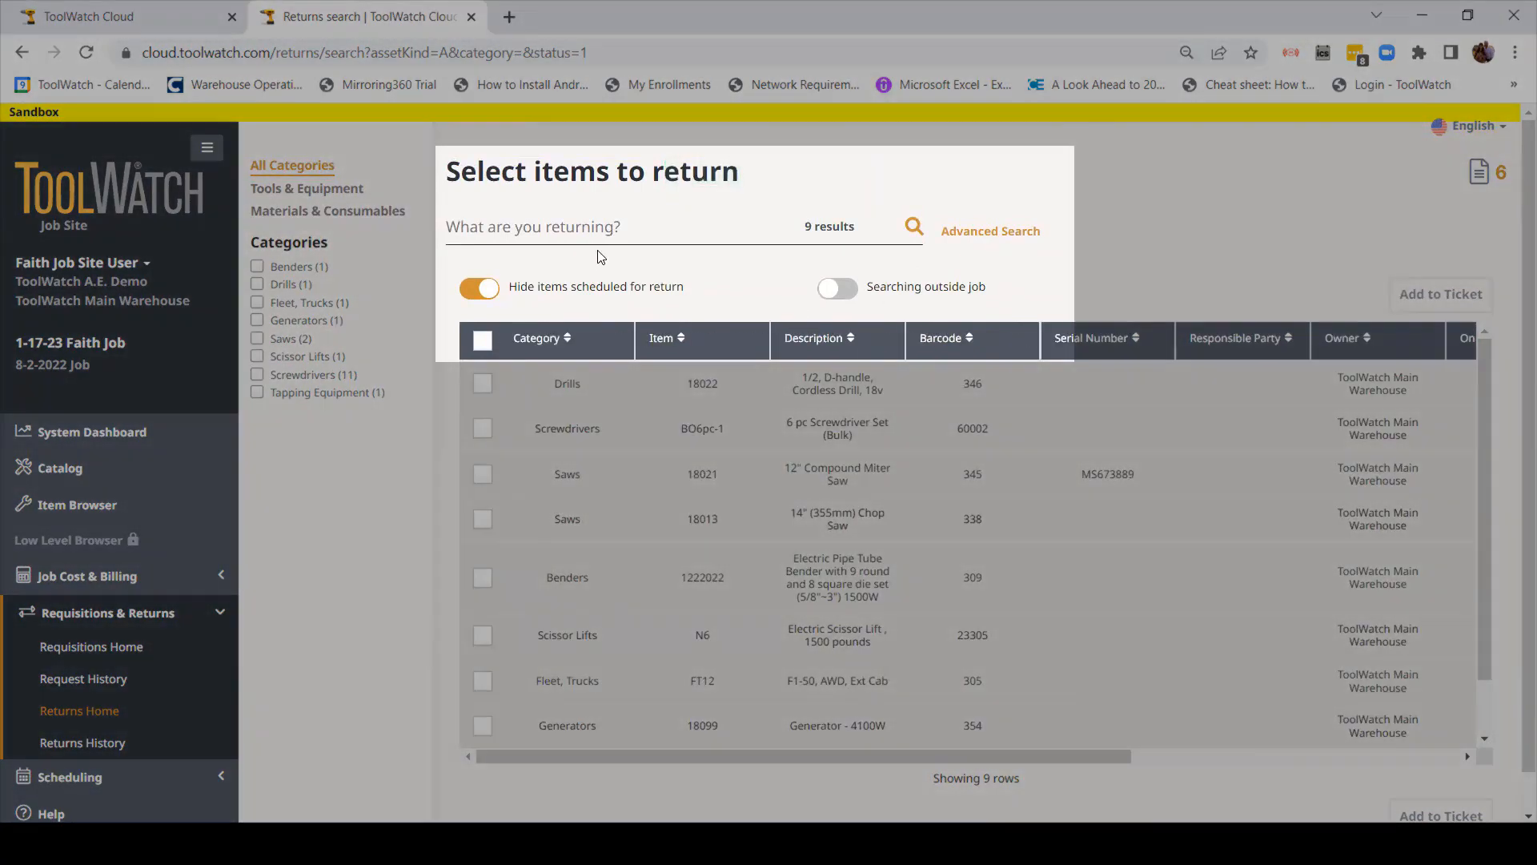
# Step: Search 'P', pick the Electric Pipe Tube Bender (barcode 309), tick it and add it to the ticket
pyautogui.click(618, 231)
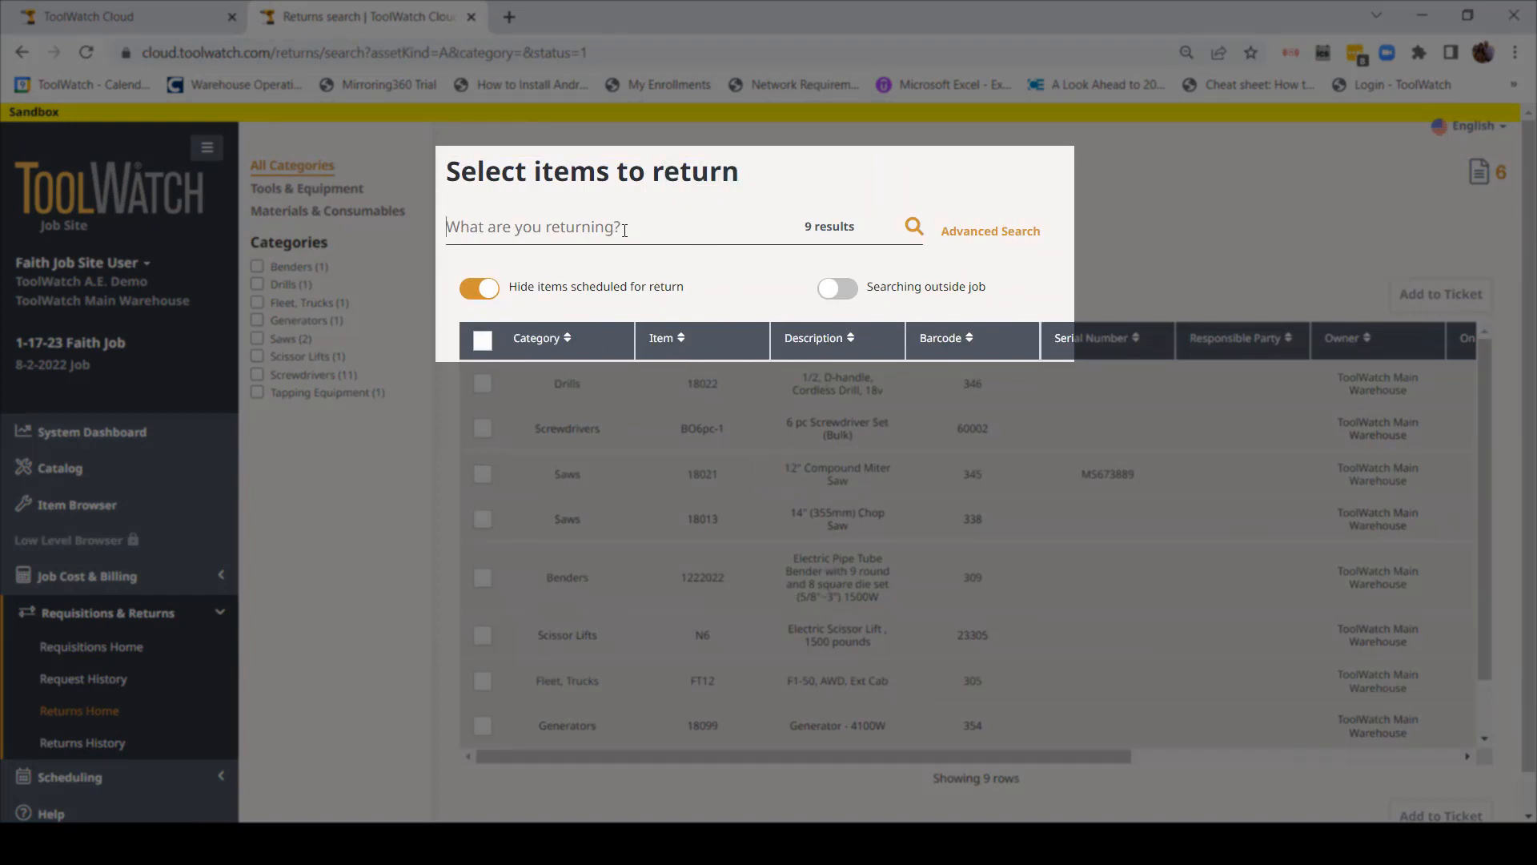
pyautogui.write('Pipe')
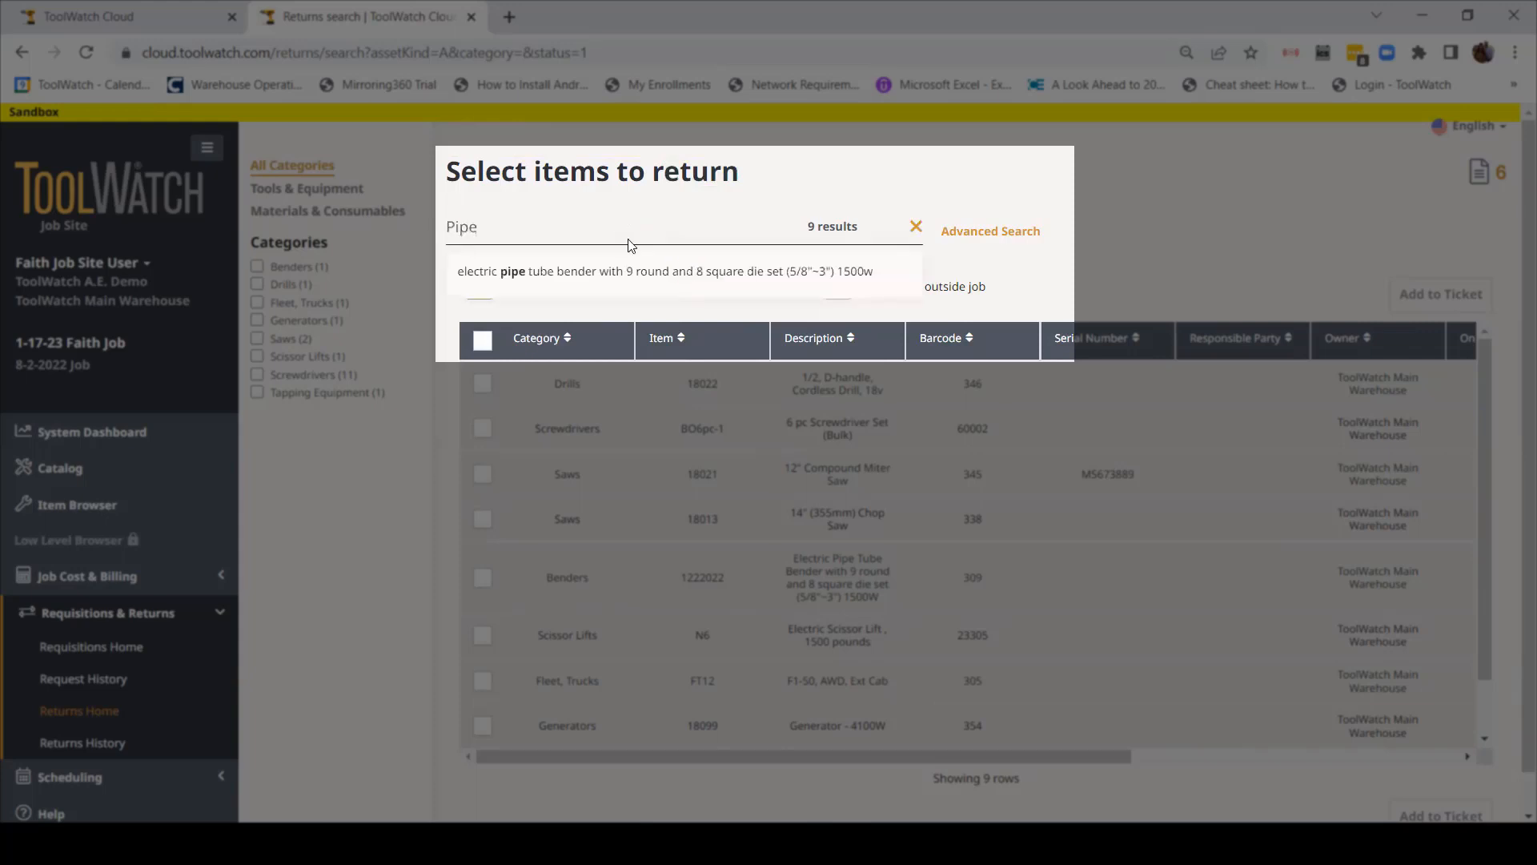
pyautogui.click(673, 282)
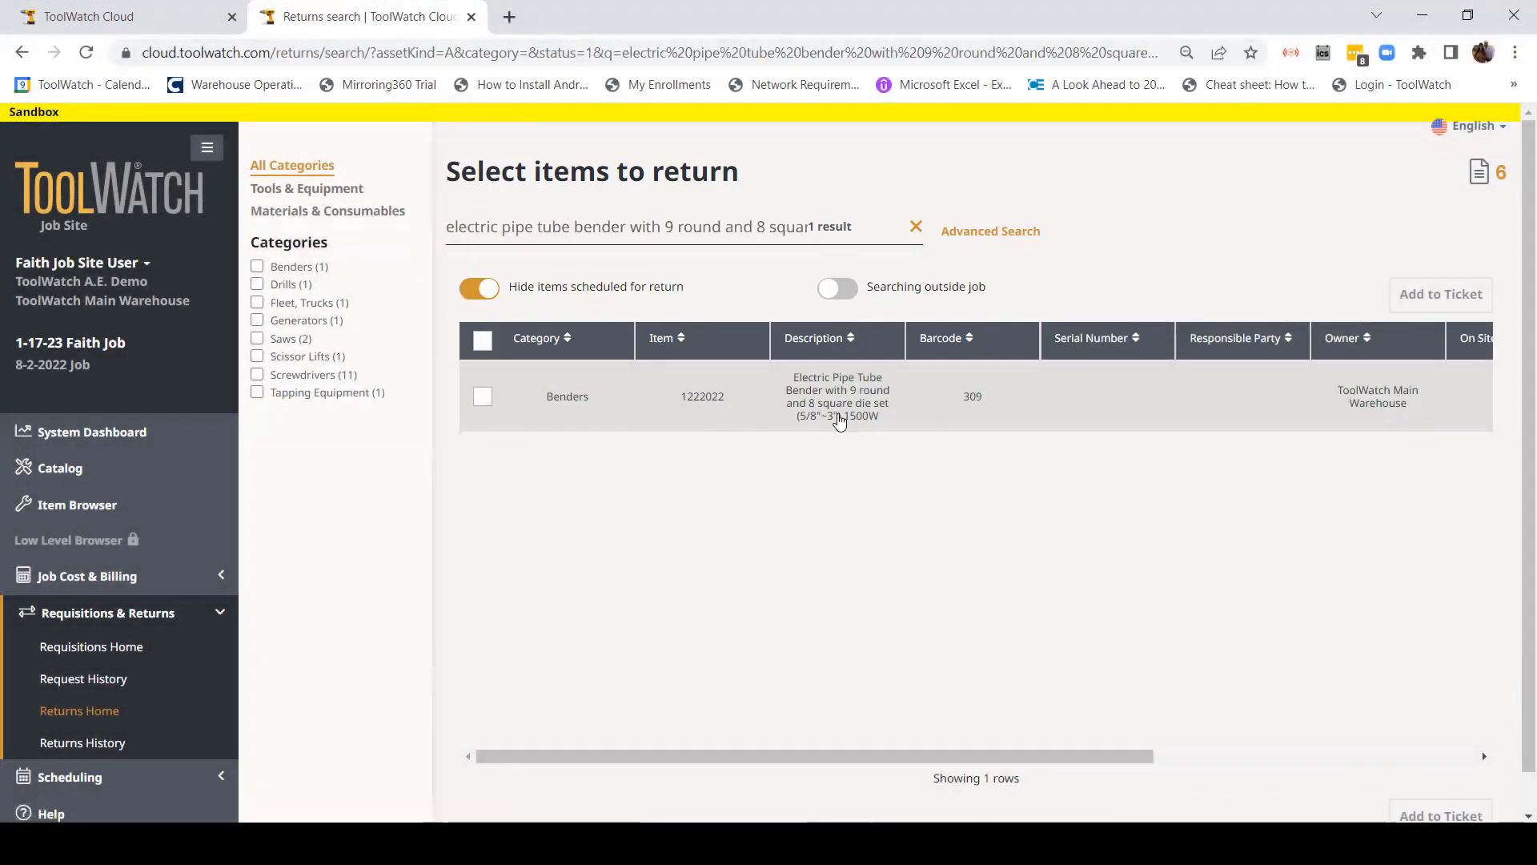
pyautogui.click(483, 396)
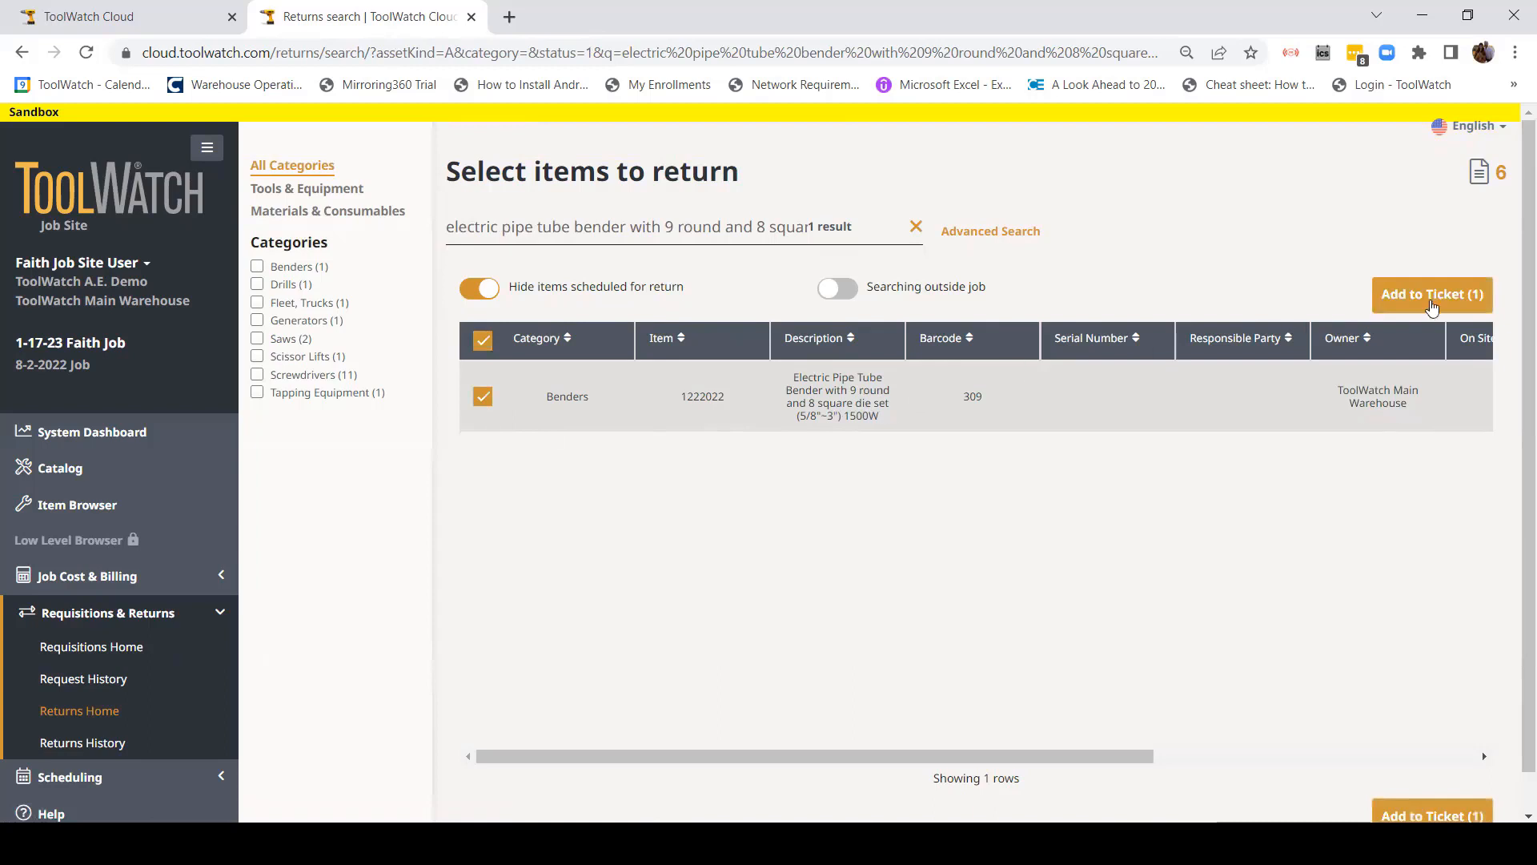
pyautogui.click(1453, 294)
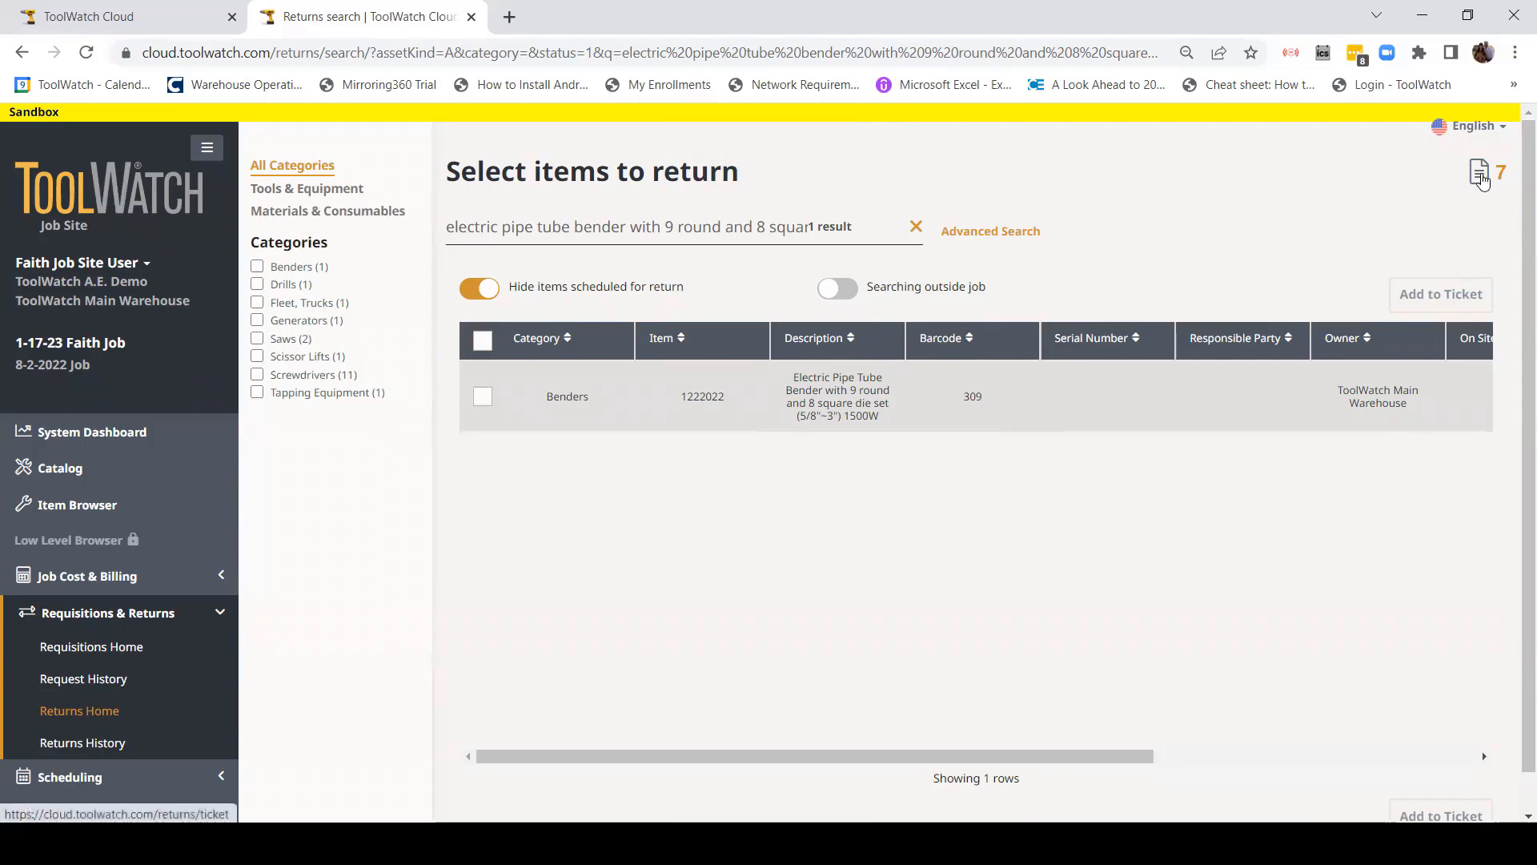
# Step: On the return ticket, set Pick Up to 01/20/2023 and submit the ticket
pyautogui.click(1479, 173)
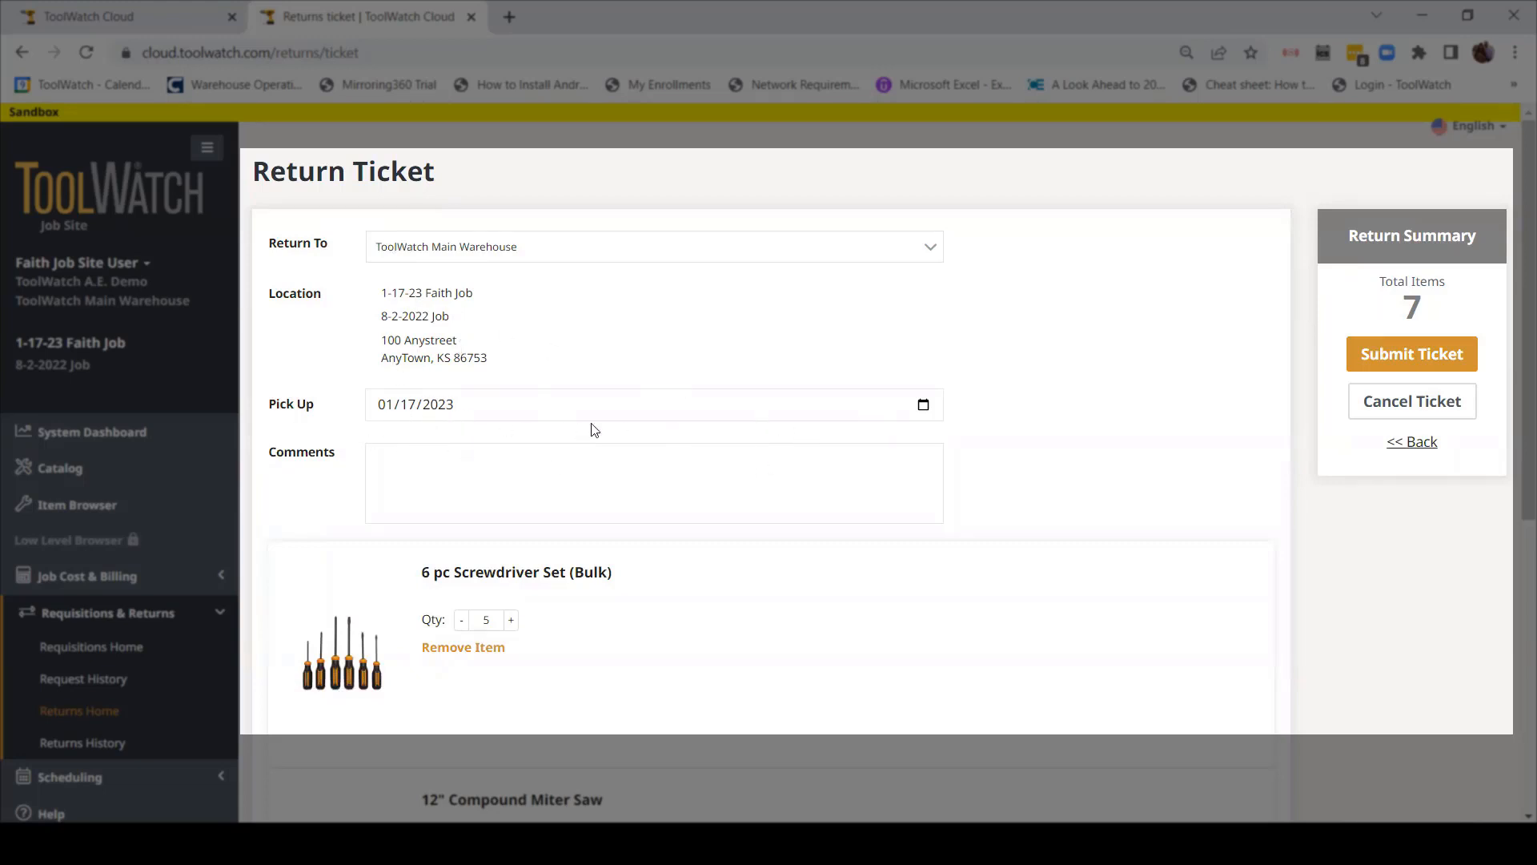
pyautogui.click(925, 405)
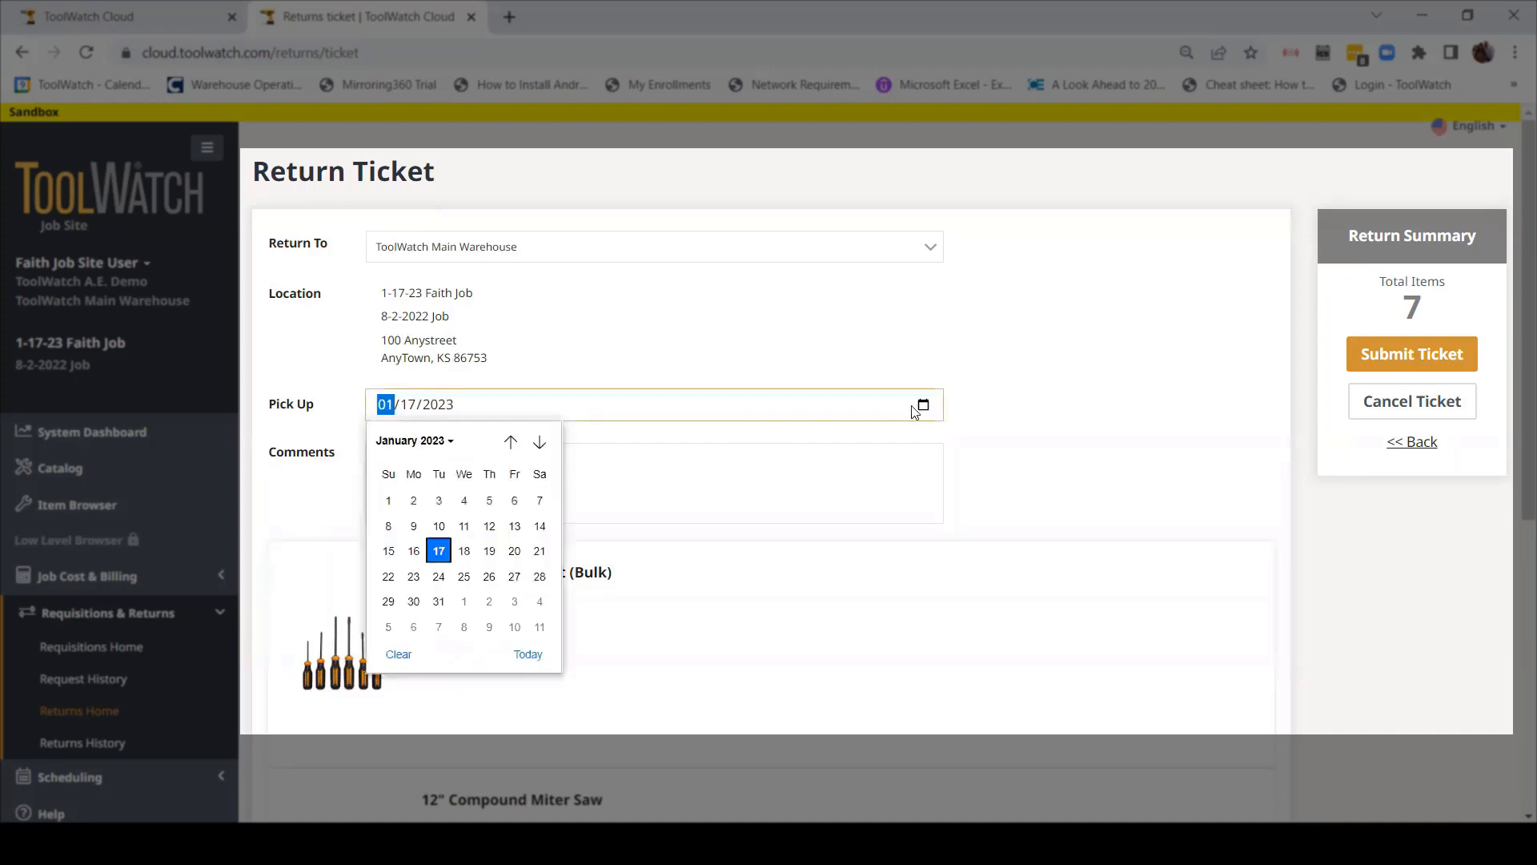
pyautogui.click(514, 552)
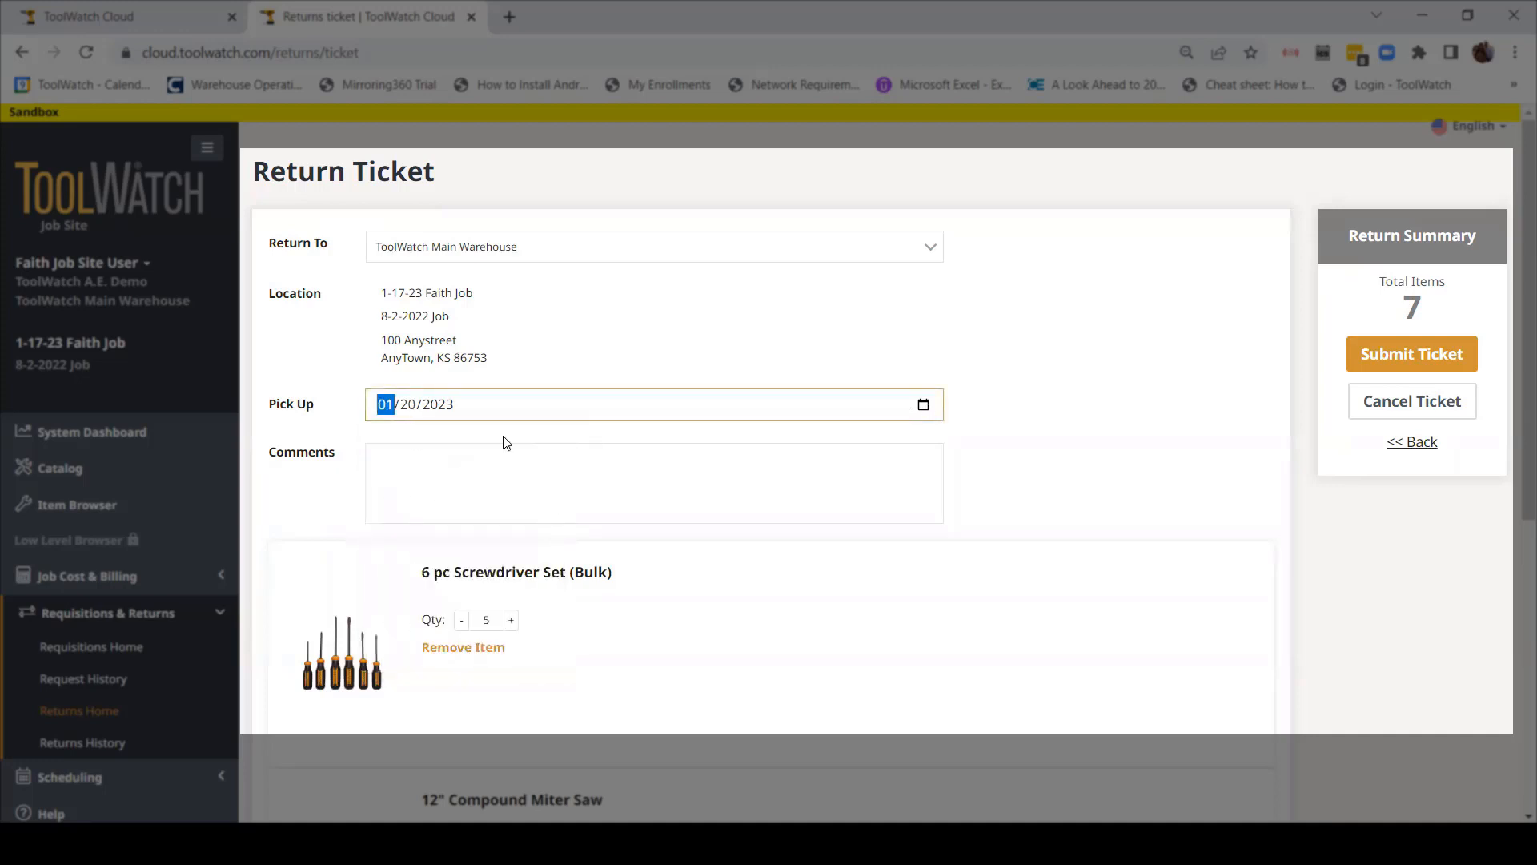
pyautogui.click(463, 471)
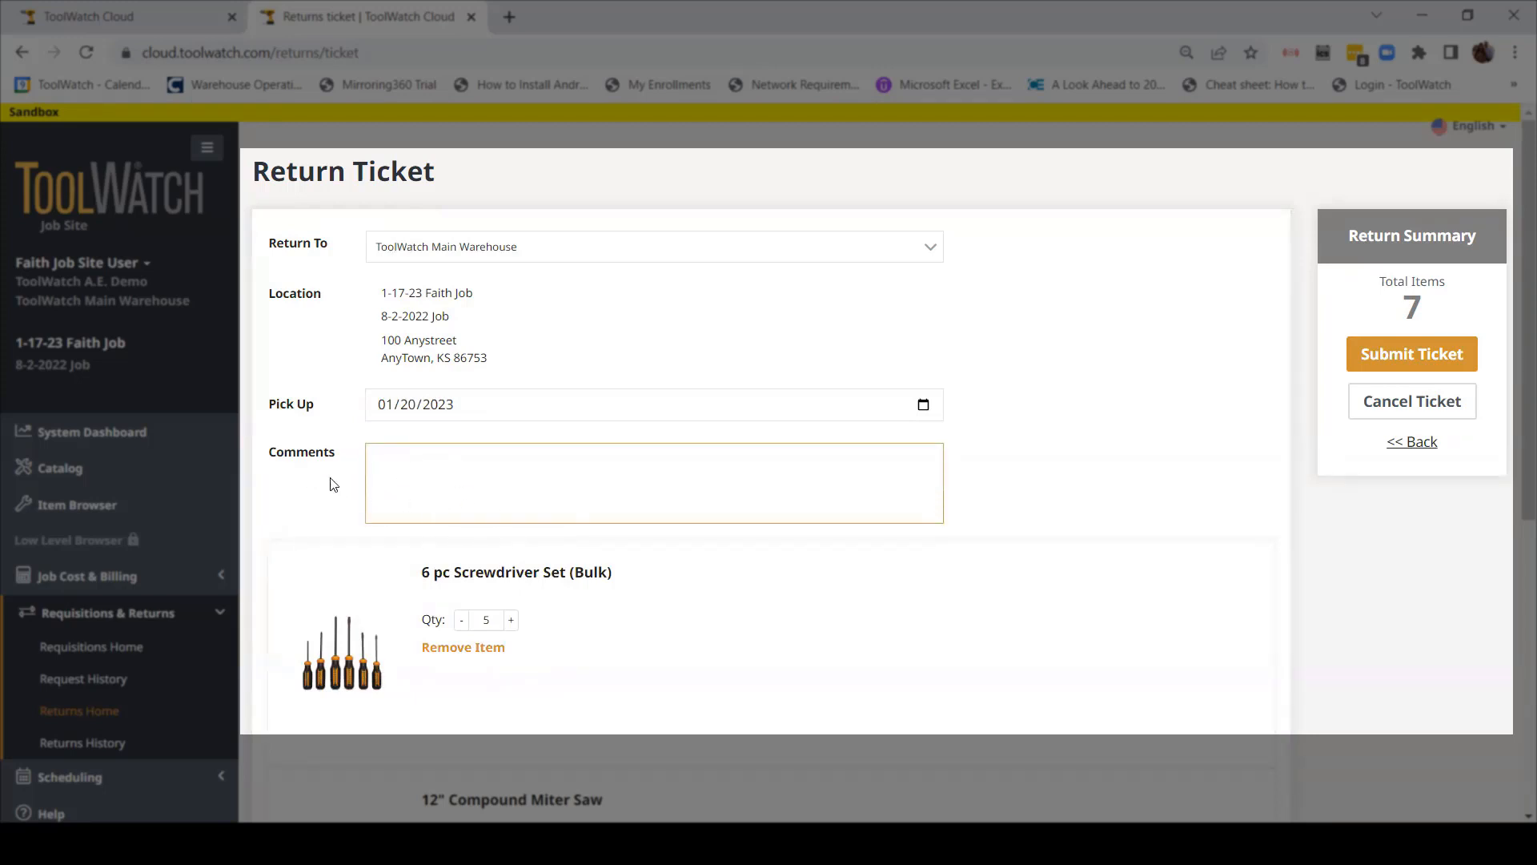
pyautogui.scroll(-1, 350, 526)
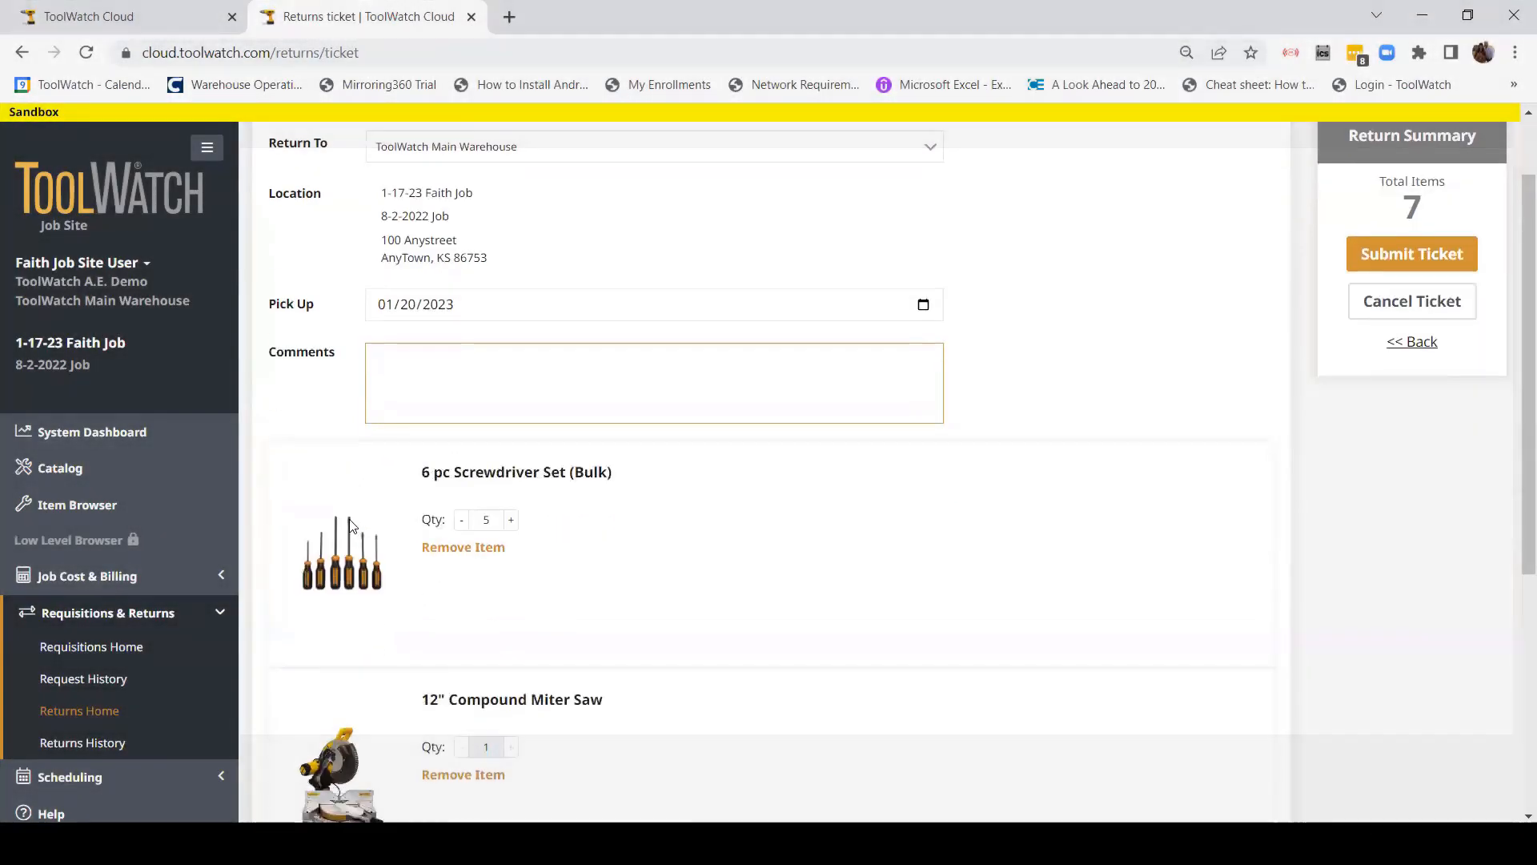
pyautogui.scroll(-1, 350, 526)
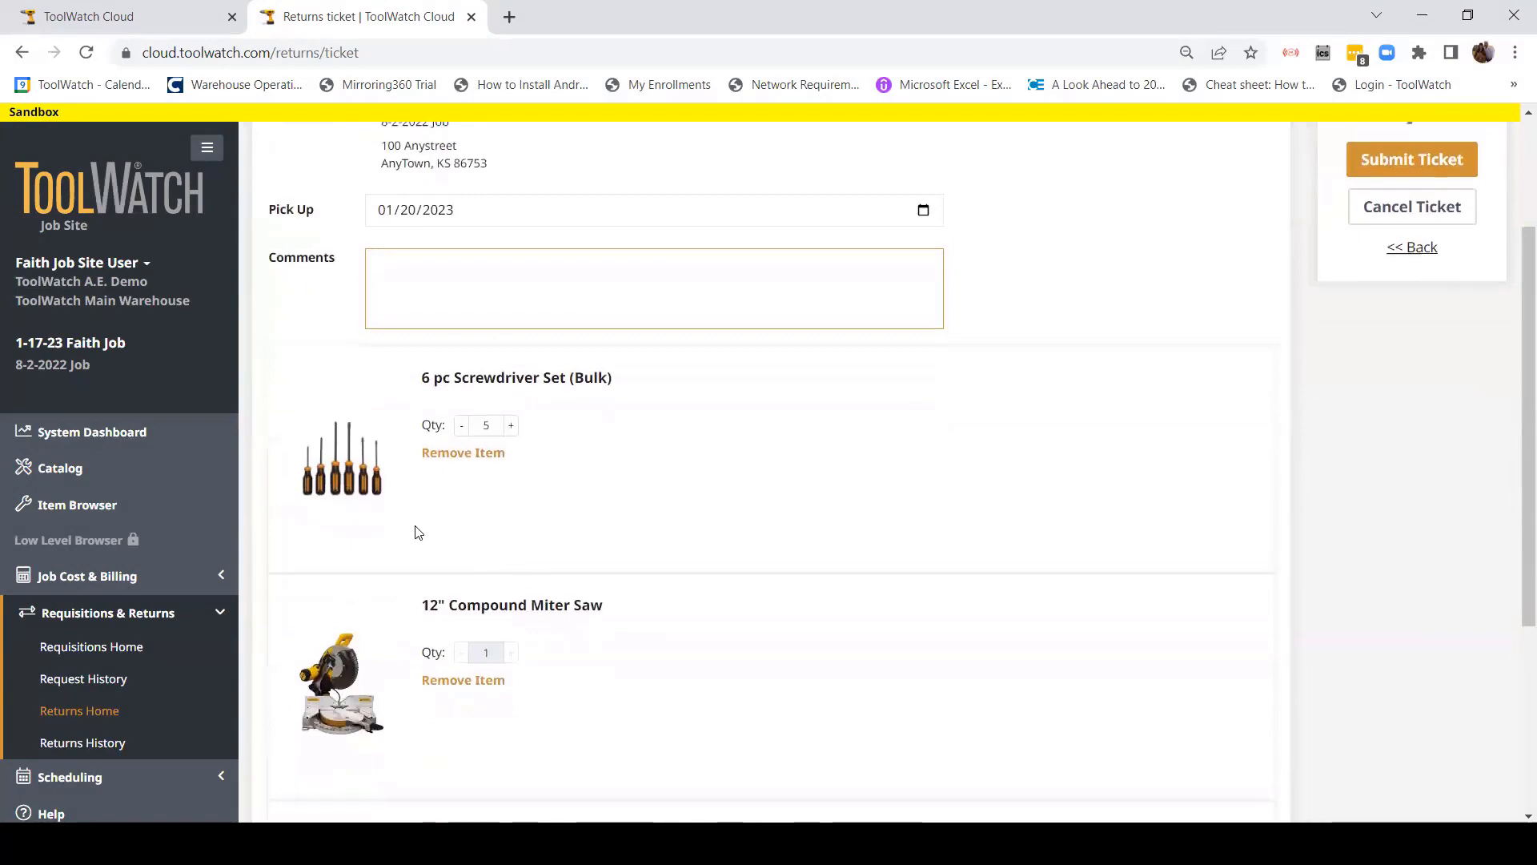
pyautogui.scroll(2, 415, 532)
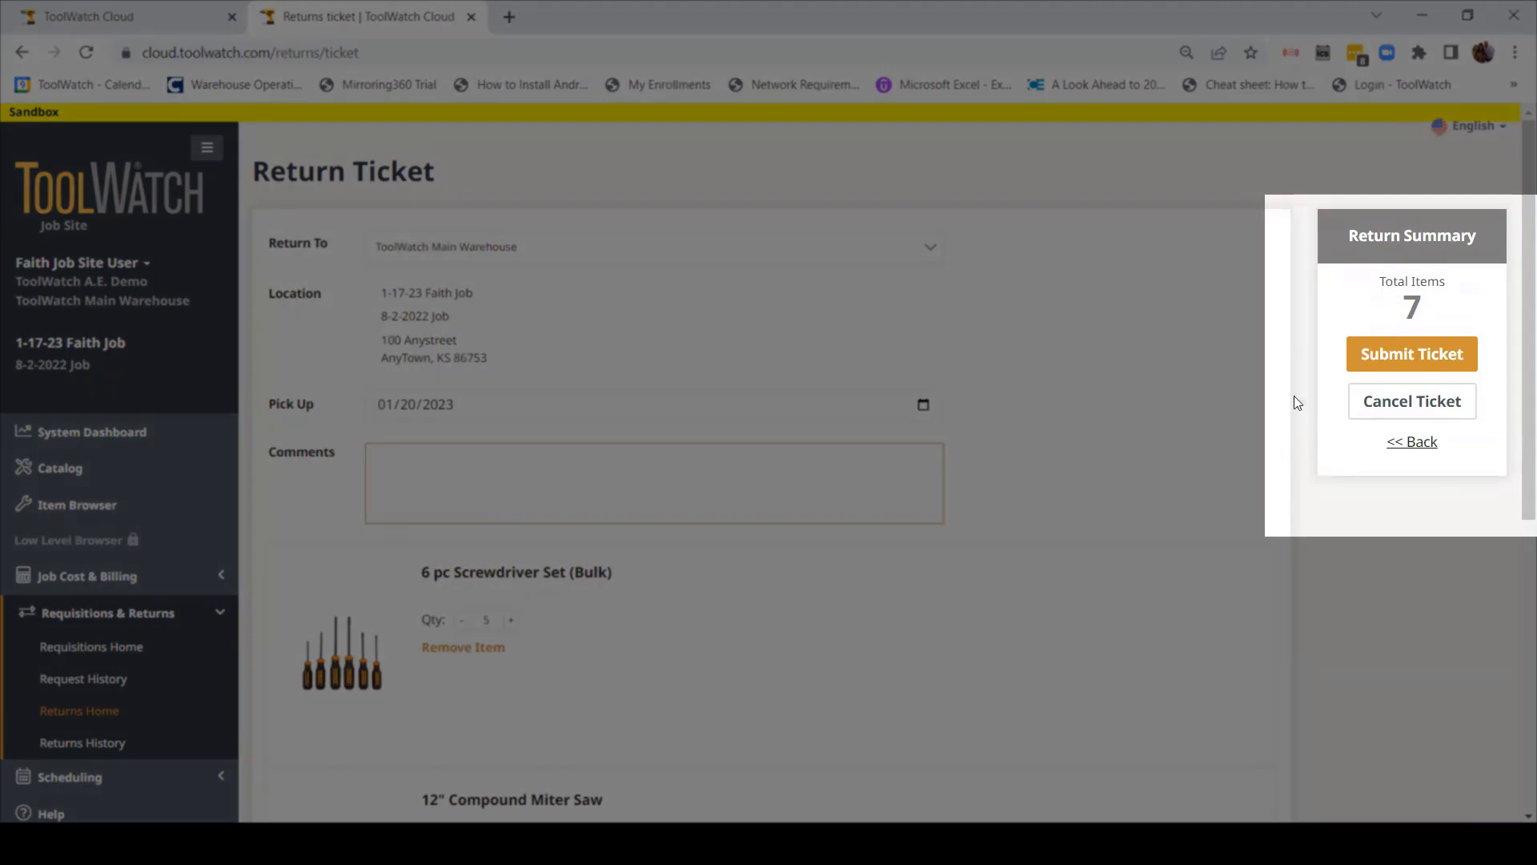
pyautogui.click(1401, 365)
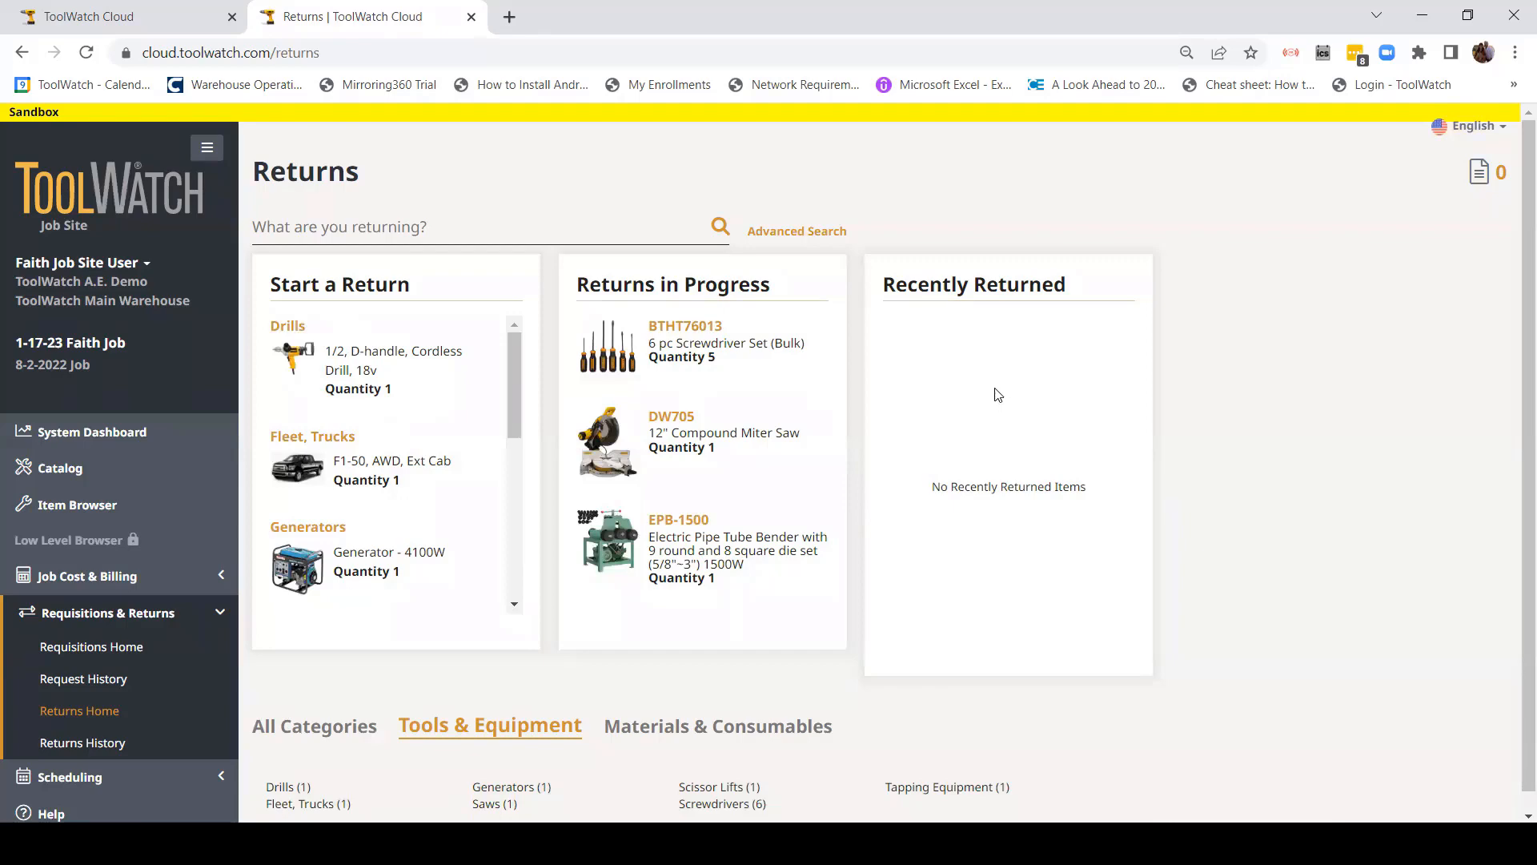
# Step: Open Returns History to see ticket RT-395 for 1-17-23 Faith Job as Submitted
pyautogui.click(96, 744)
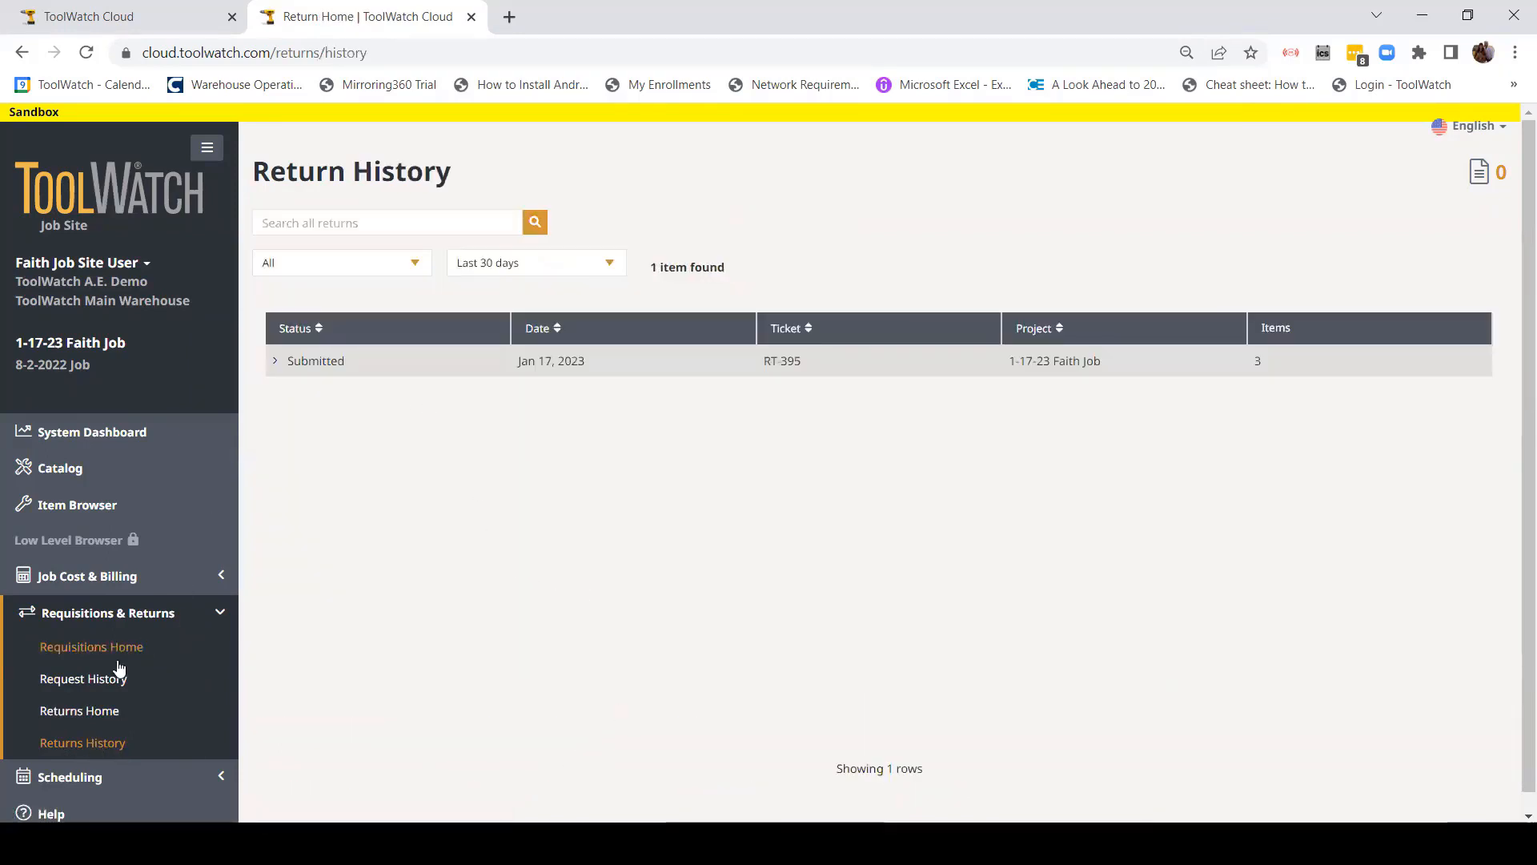
# Step: Check RT-395 holds the screwdriver set, miter saw and pipe bender, then collapse the row and Requisitions & Returns menu
pyautogui.click(275, 361)
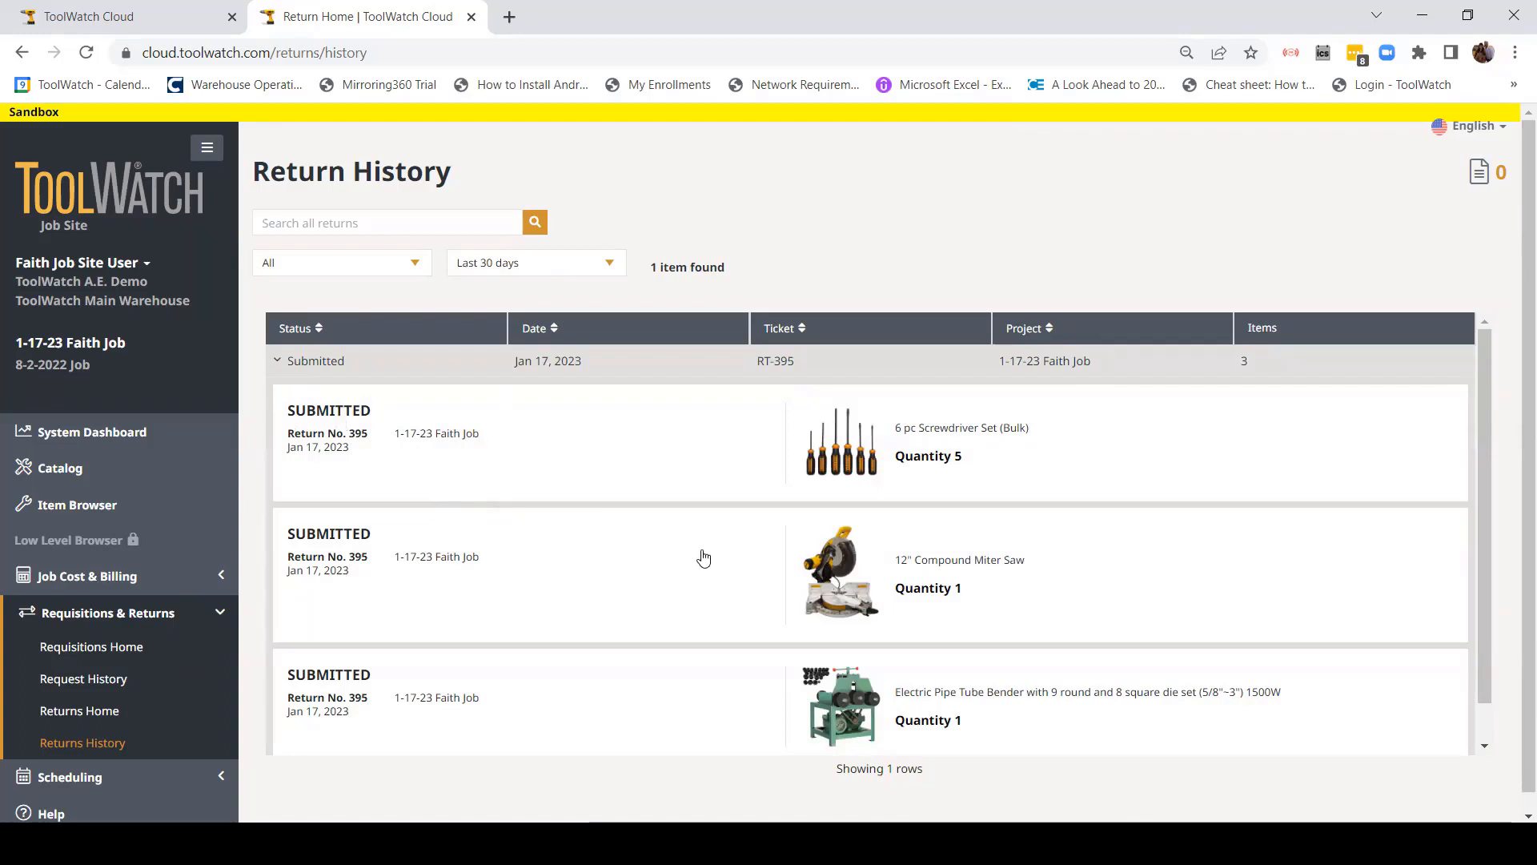
pyautogui.scroll(-1, 1055, 588)
pyautogui.scroll(1, 1065, 584)
pyautogui.click(281, 364)
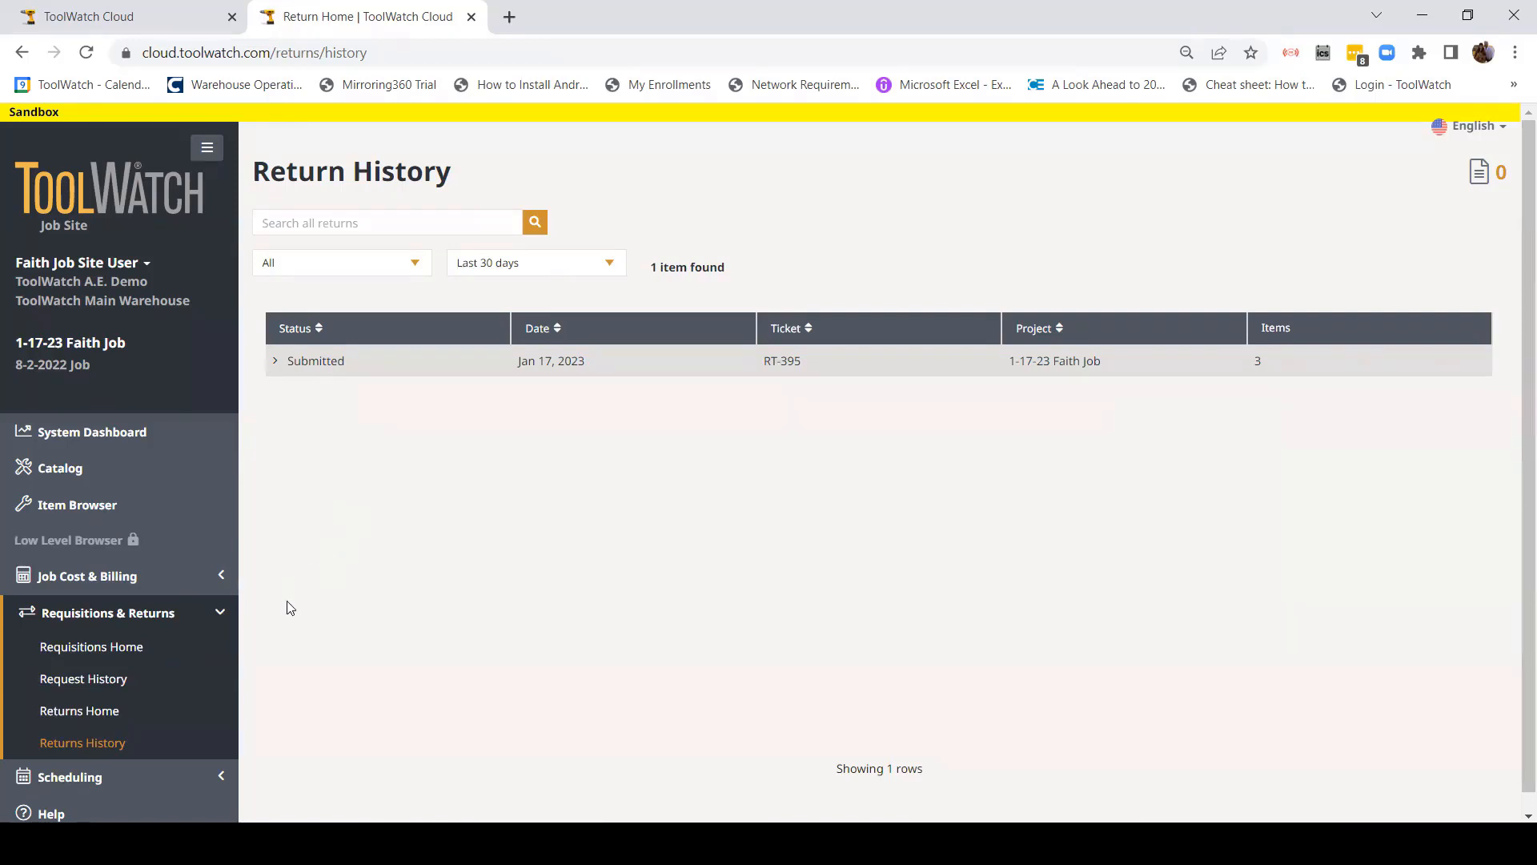
pyautogui.click(219, 613)
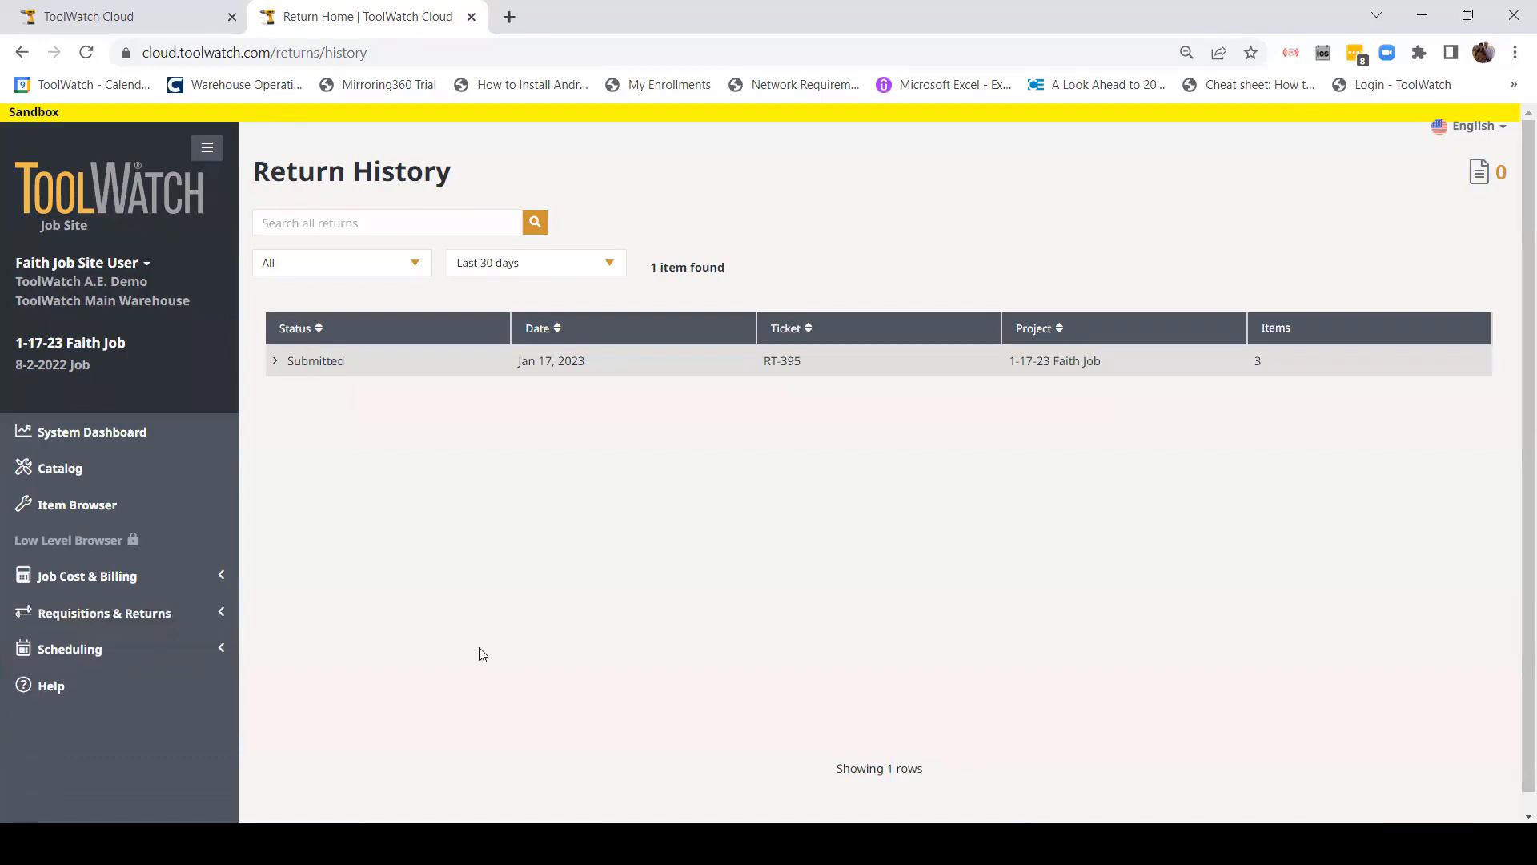